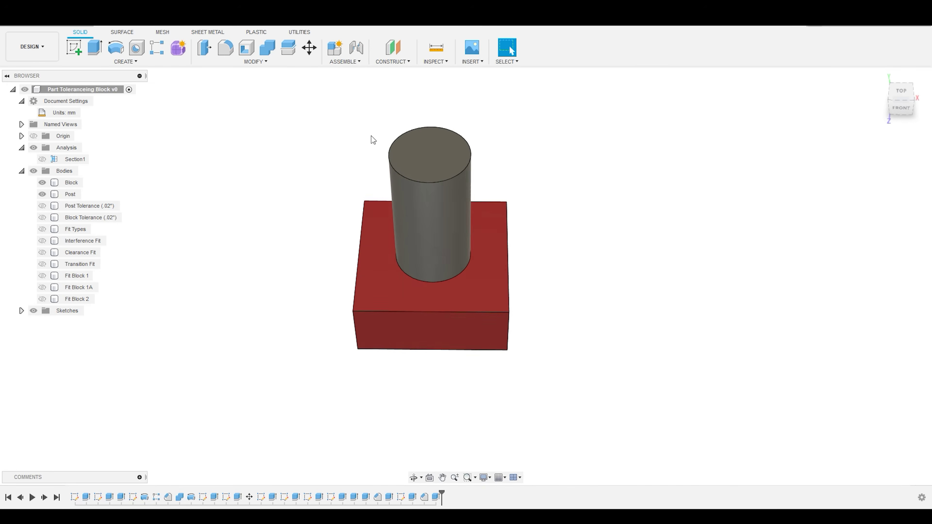
From an angled view, inspect the Block's hole alone, then the Post alone, then hide both bodies
middle_click_drag(370, 136, 350, 191, "shift")
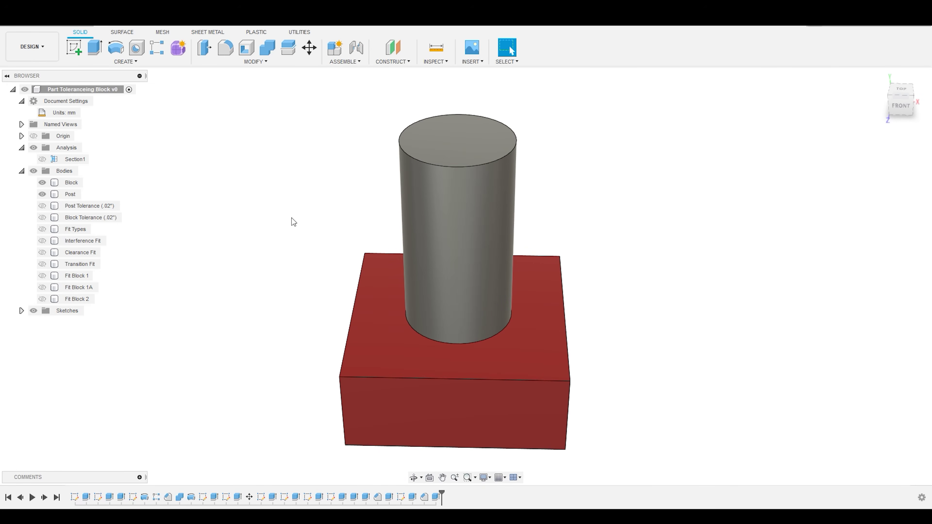
left_click(42, 195)
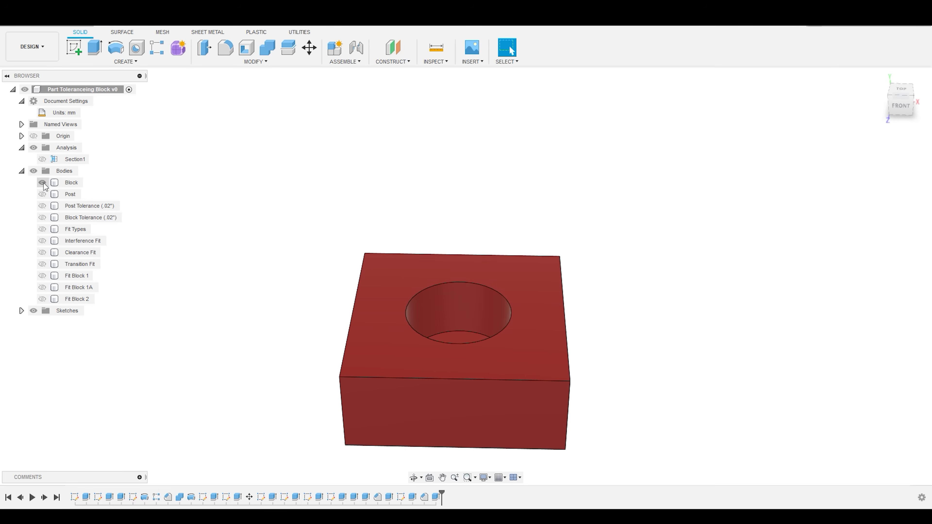
left_click(42, 183)
left_click(44, 195)
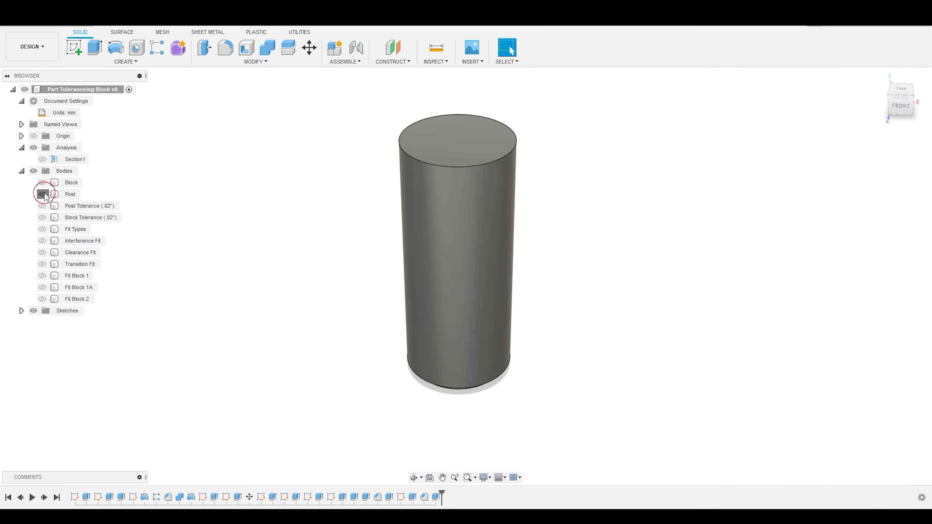
left_click(42, 194)
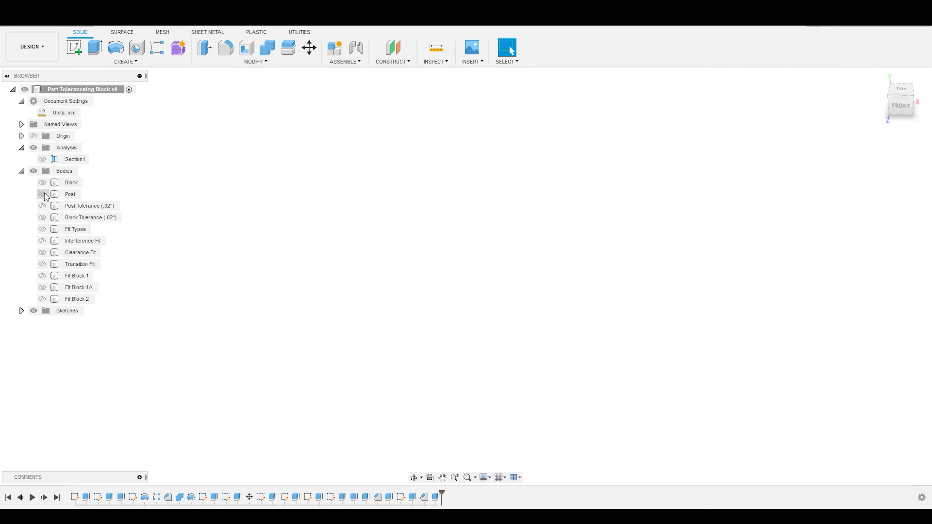
right_click(99, 497)
left_click(125, 397)
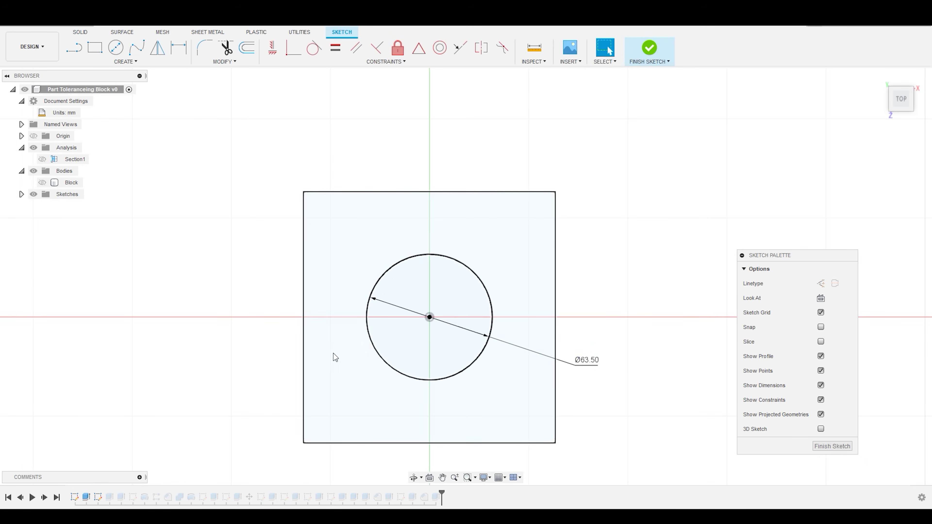
middle_click_drag(326, 343, 332, 293)
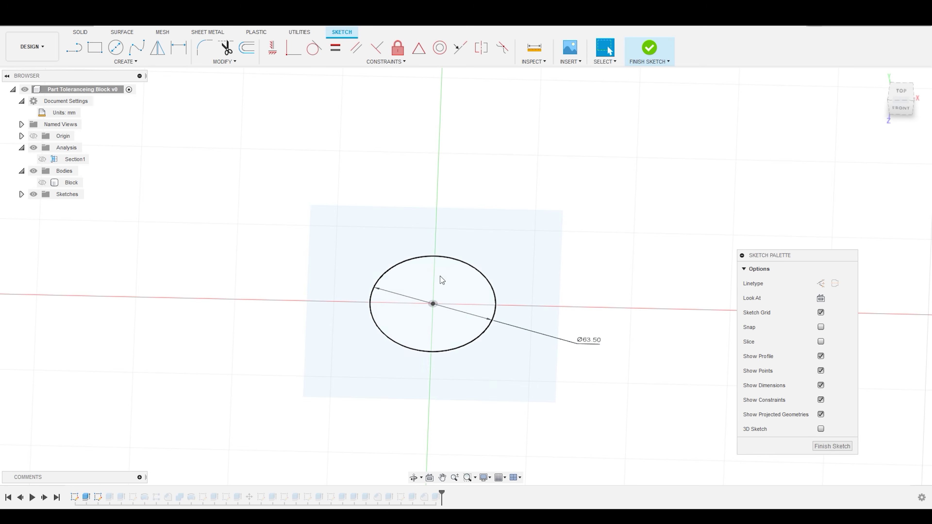
scroll(464, 314, "up", 4)
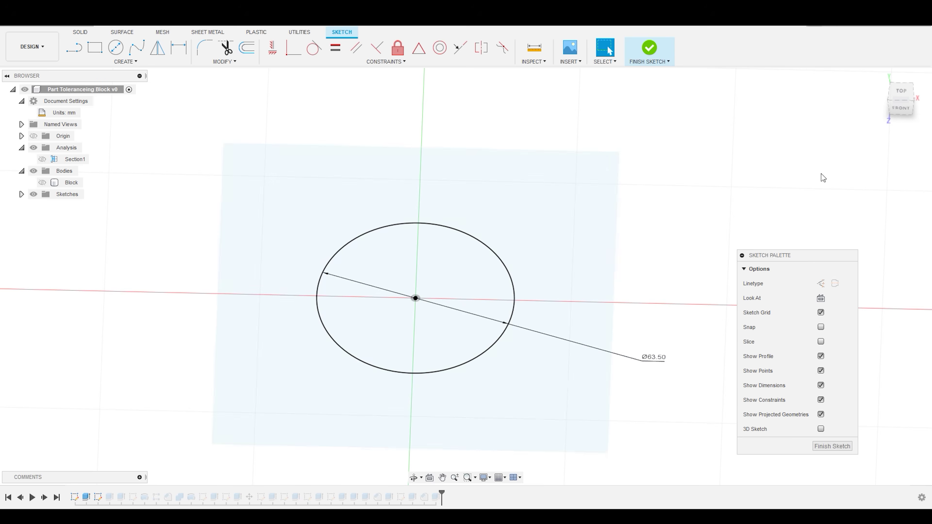
left_click(642, 54)
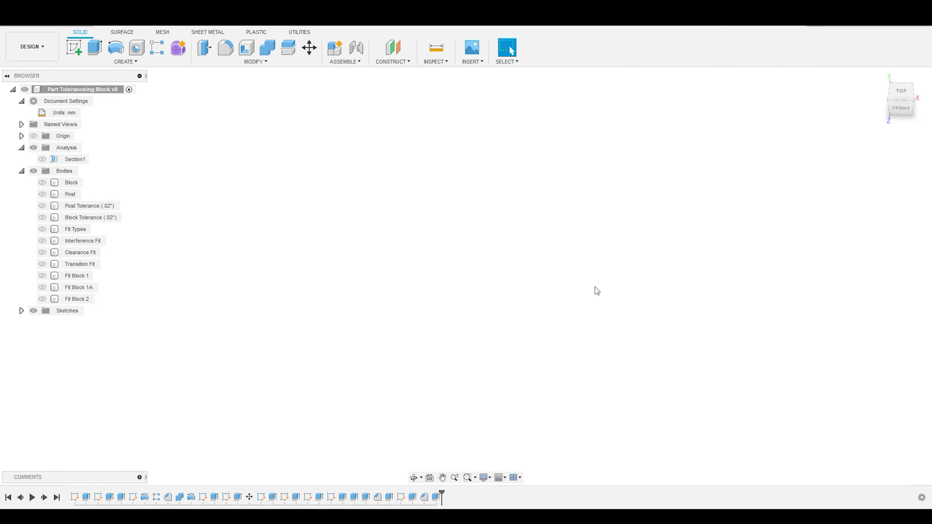
Show the Post and Block with the Section1 cut on, viewed straight from the front
left_click(42, 194)
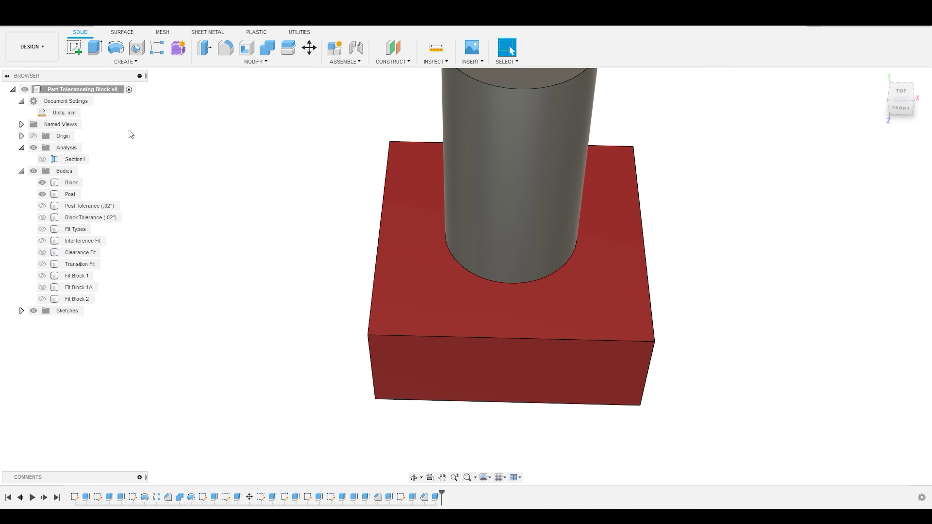
left_click(42, 159)
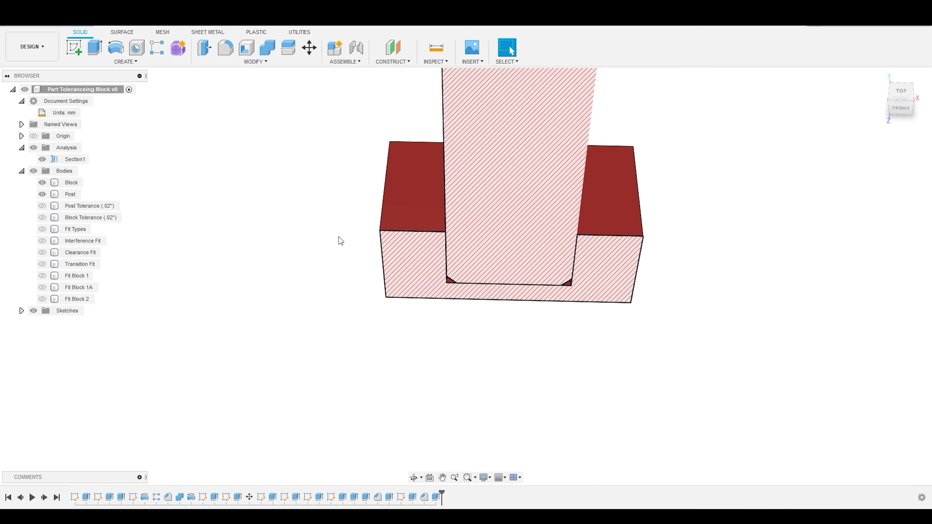
middle_click_drag(339, 241, 333, 216, "shift")
left_click(903, 105)
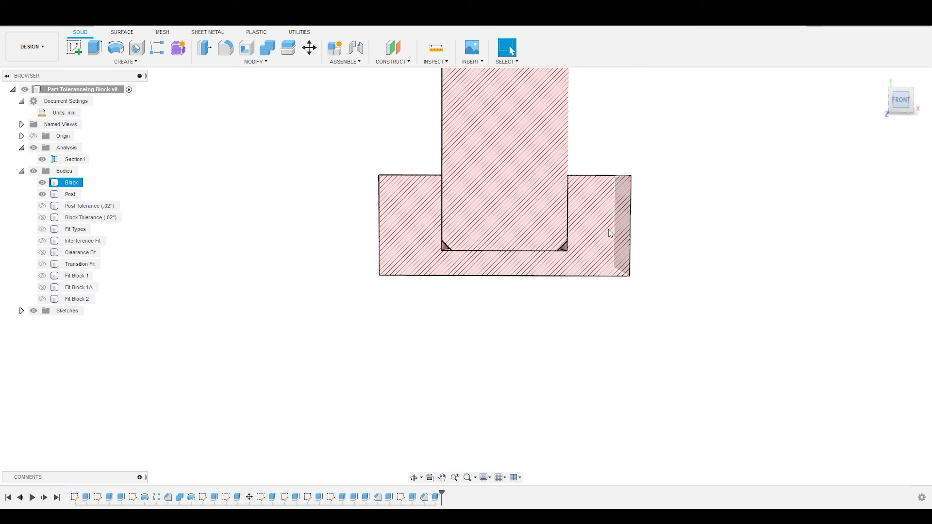
Zoom in on the post seated in its hole, then turn Section1 off
left_click(539, 156)
scroll(539, 155, "up", 5)
left_click(620, 193)
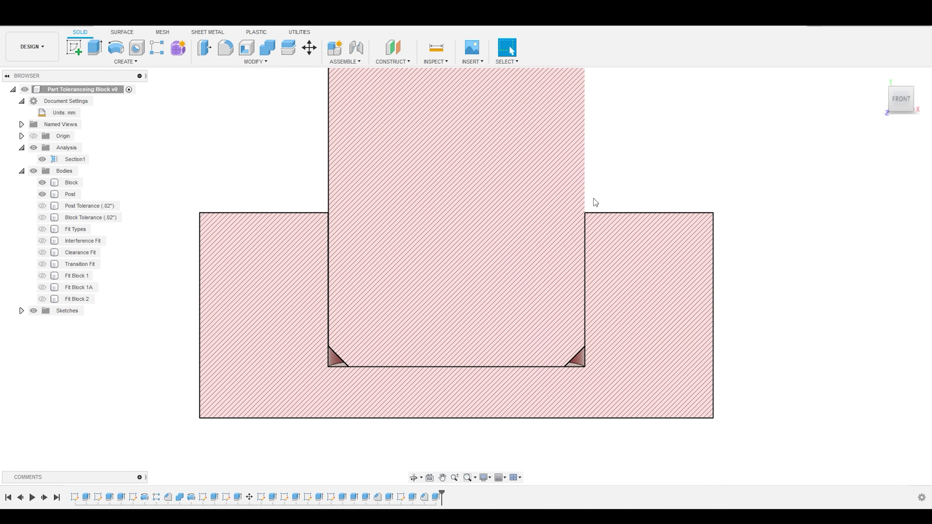
scroll(821, 170, "down", 5)
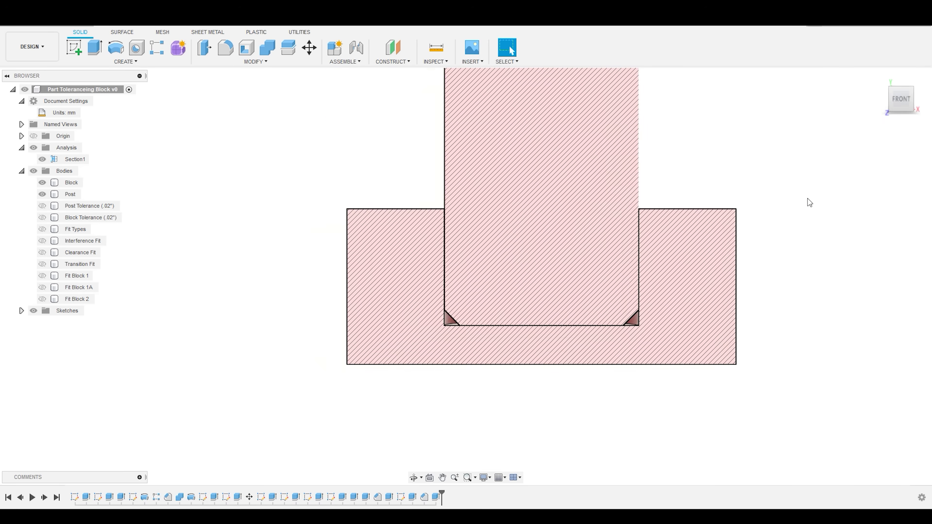
scroll(802, 157, "up", 4)
scroll(796, 152, "up", 1)
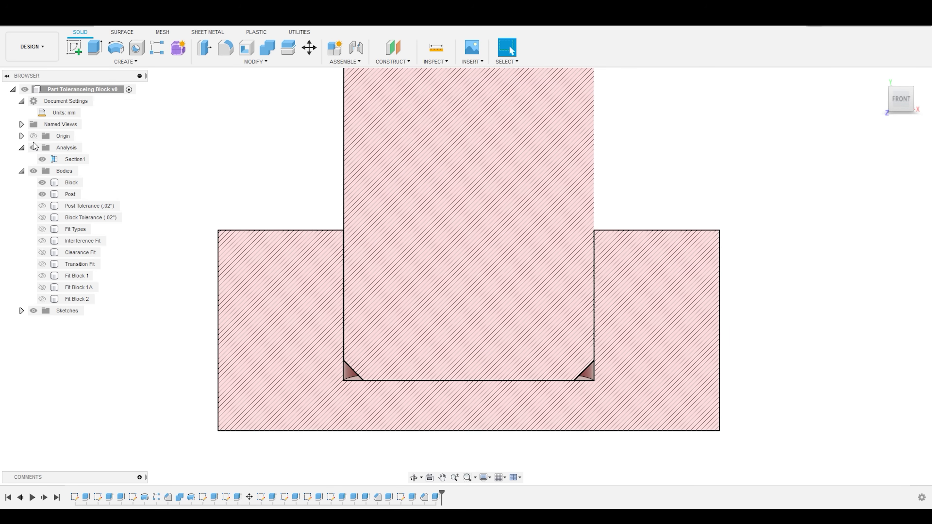
left_click(42, 159)
Orbit to the block's top and side, then hide the Block body
scroll(335, 184, "down", 5)
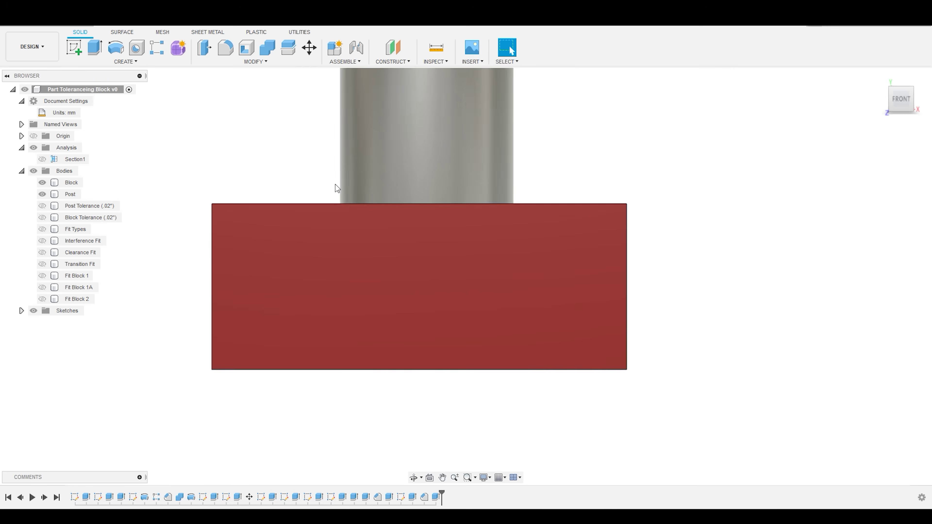
mouse_move(340, 182)
middle_mouse_down("shift")
mouse_move(342, 175)
mouse_move(349, 188)
middle_mouse_up("shift")
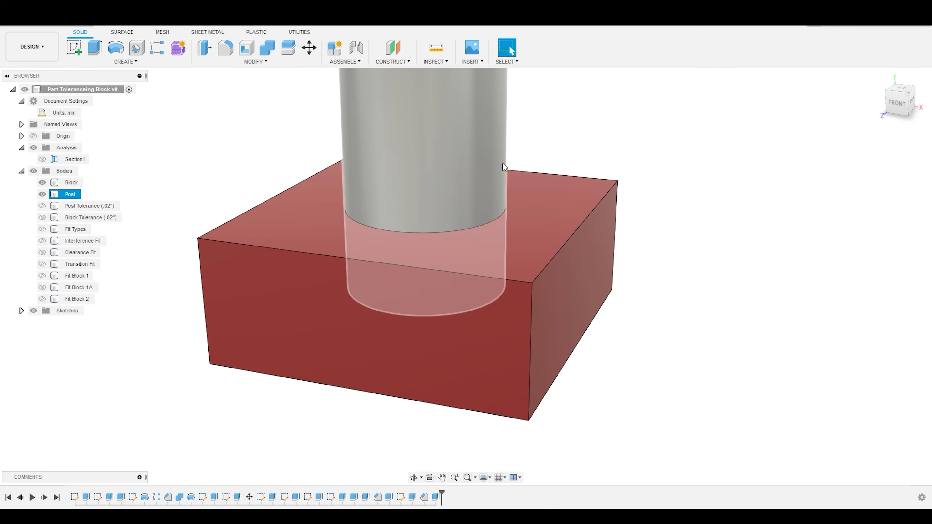
key("Escape")
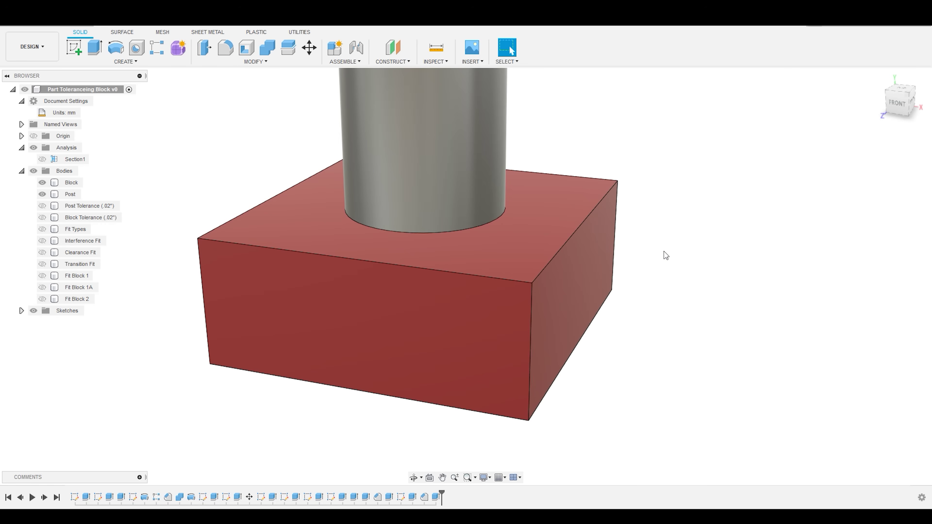
left_click(563, 196)
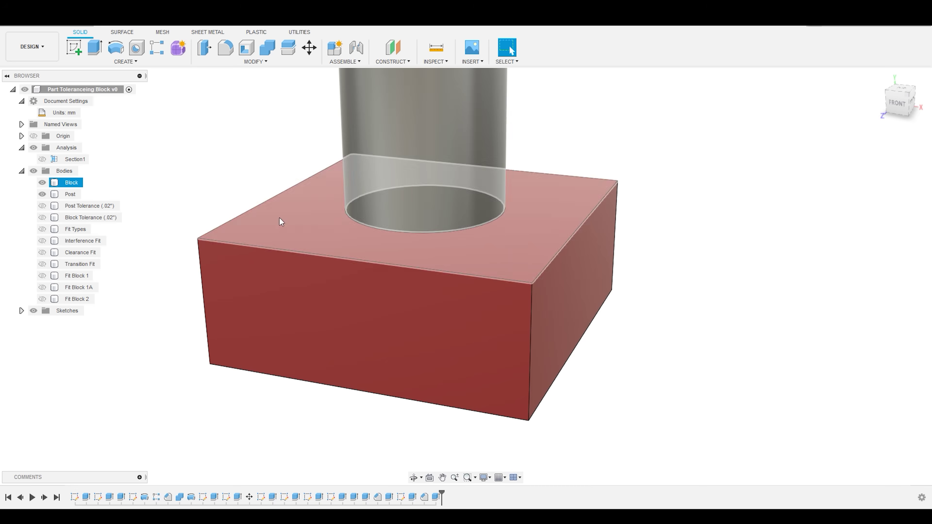
left_click(42, 183)
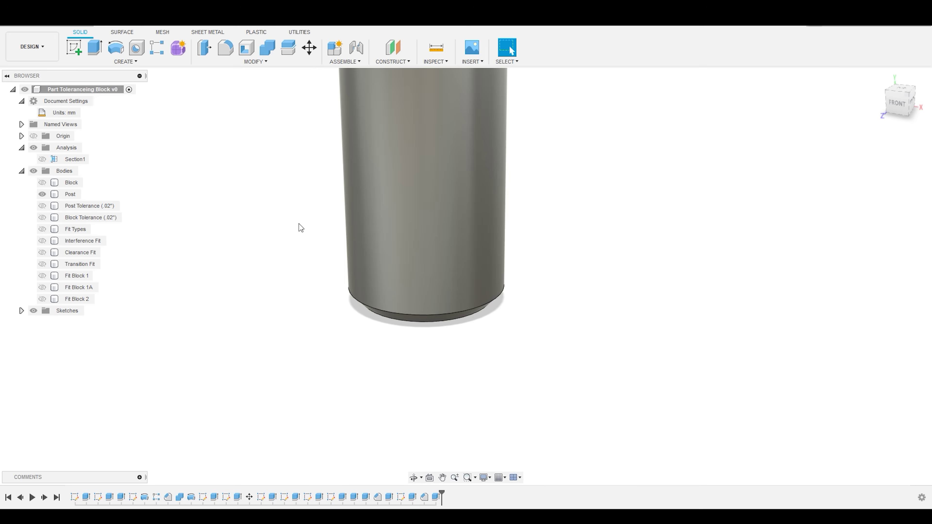
View the Post from the exact front and show the Post Tolerance (.02") body
middle_click_drag(300, 228, 322, 206, "shift")
left_click(902, 99)
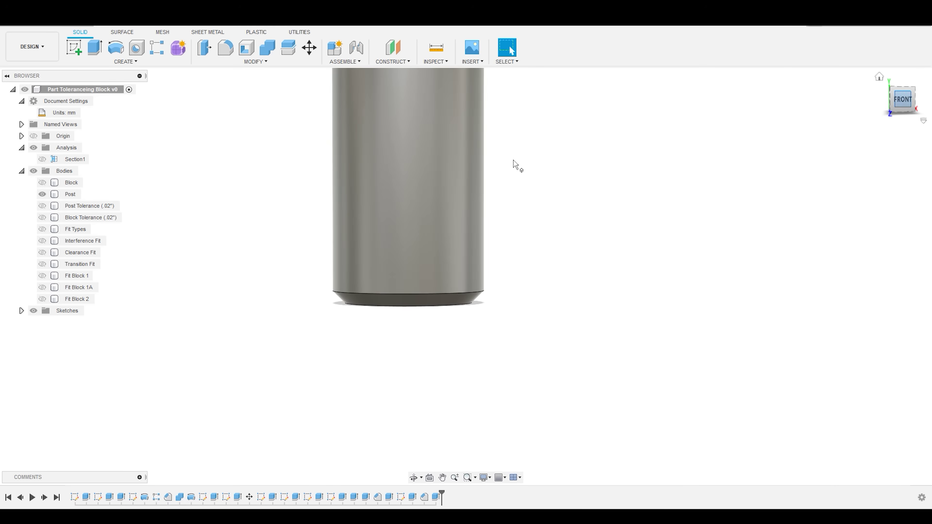
left_click(356, 130)
scroll(356, 130, "up", 3)
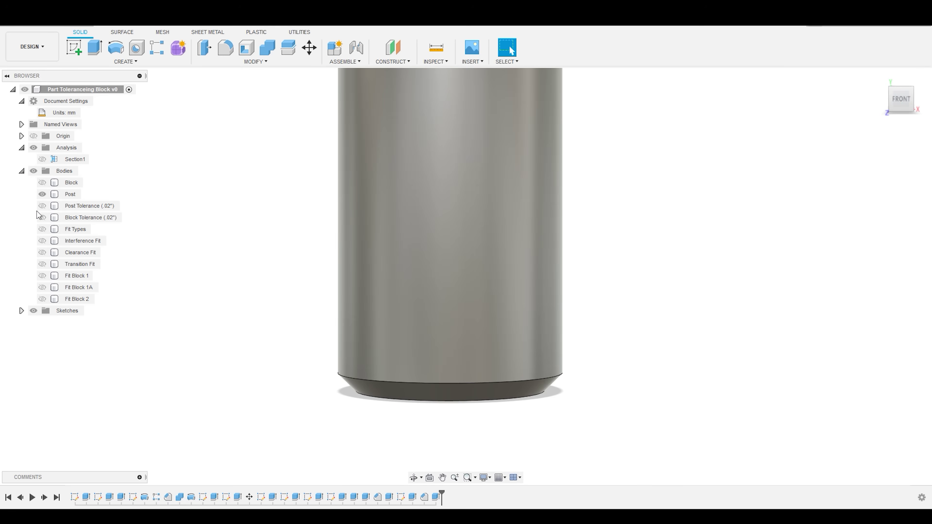
left_click(43, 206)
Clear the selection and zoom in and out on the ridged Post Tolerance (.02") body
scroll(452, 362, "up", 2)
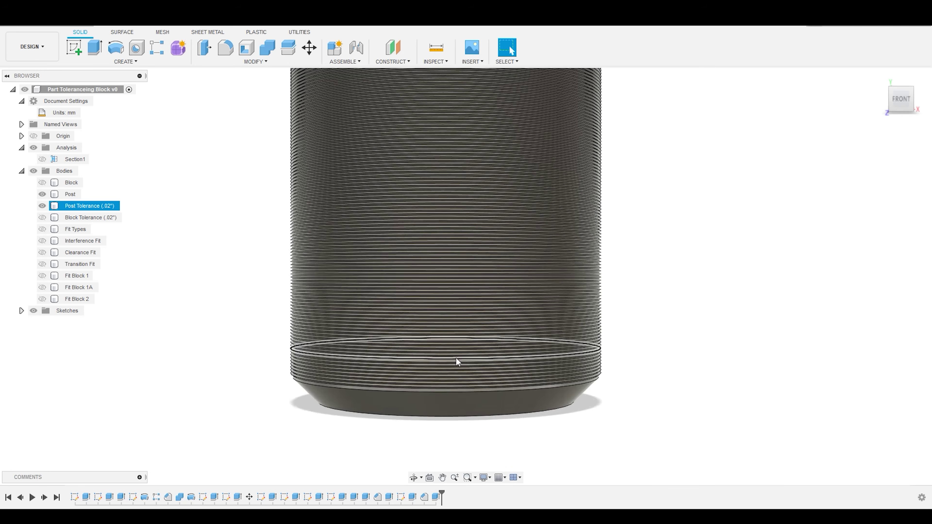
left_click(695, 227)
scroll(292, 317, "up", 5)
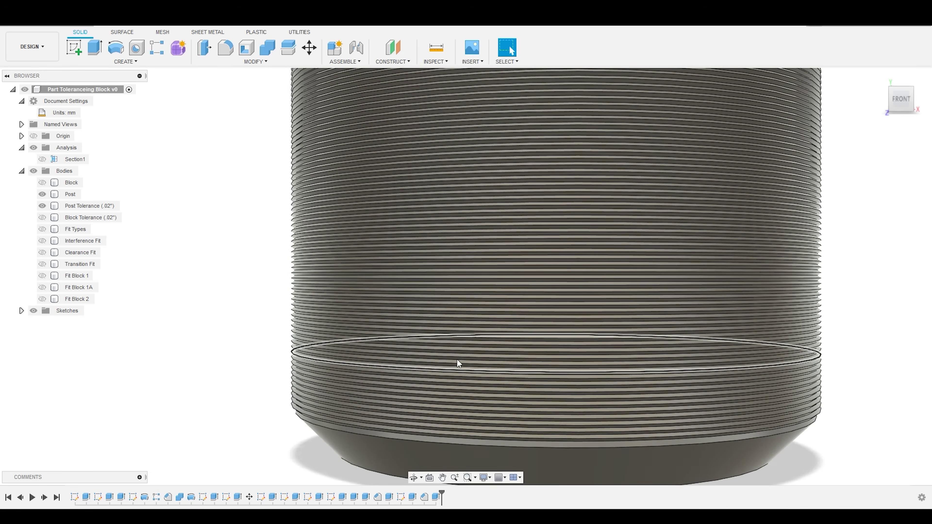
scroll(455, 355, "down", 4)
scroll(729, 350, "up", 5)
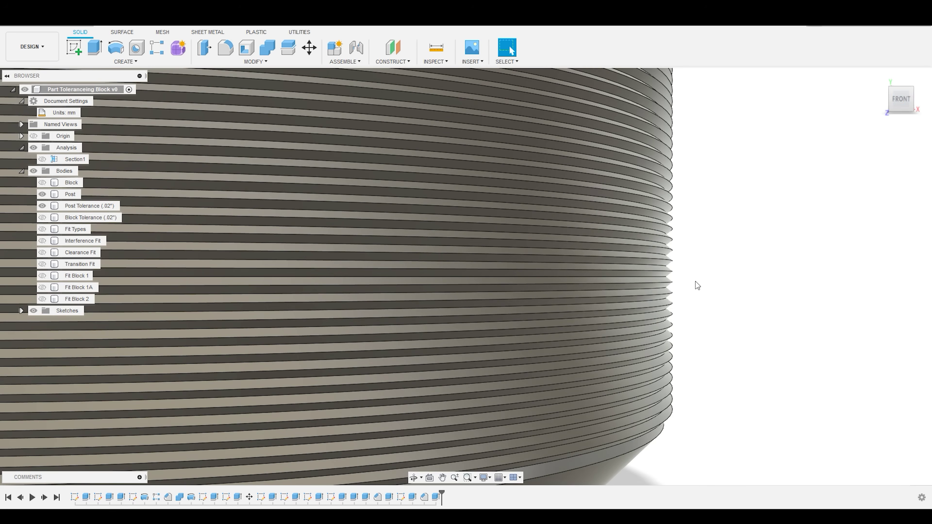
scroll(696, 282, "down", 2)
scroll(701, 281, "down", 5)
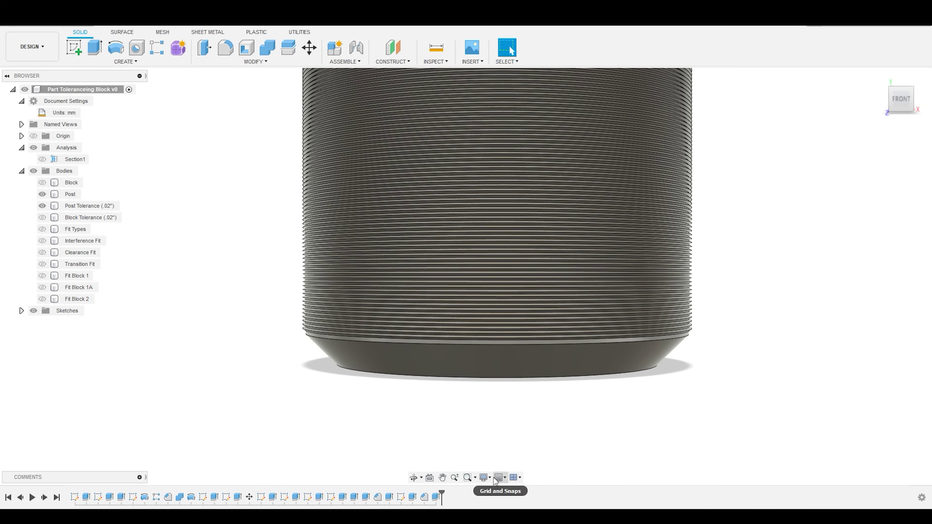
Switch the camera to Orthographic and zoom in on the flat front ridges
left_click(488, 478)
mouse_move(513, 443)
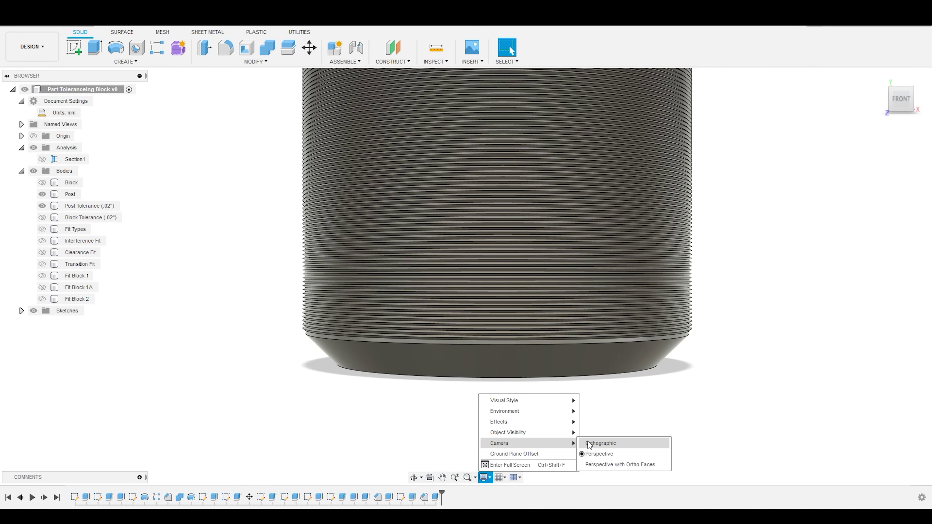
left_click(601, 444)
scroll(260, 243, "up", 3)
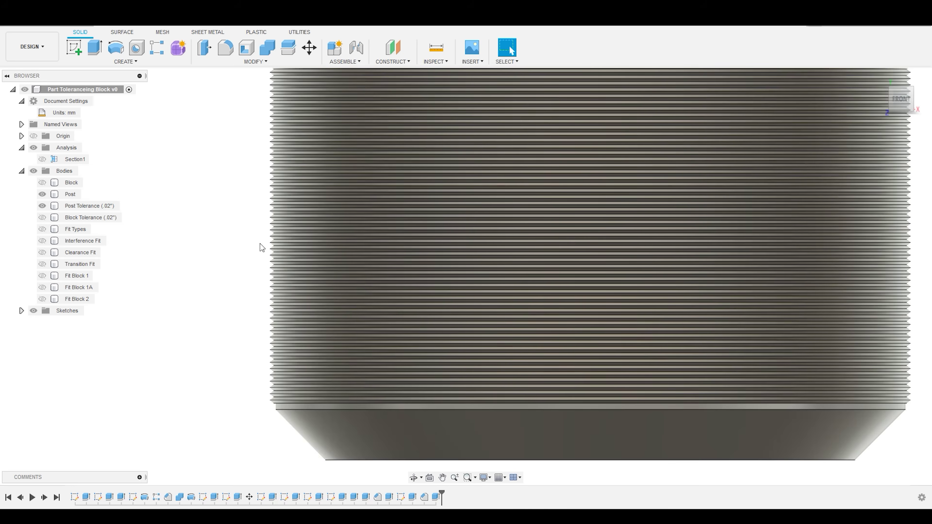
left_click(261, 411)
scroll(216, 311, "down", 4)
scroll(240, 365, "up", 3)
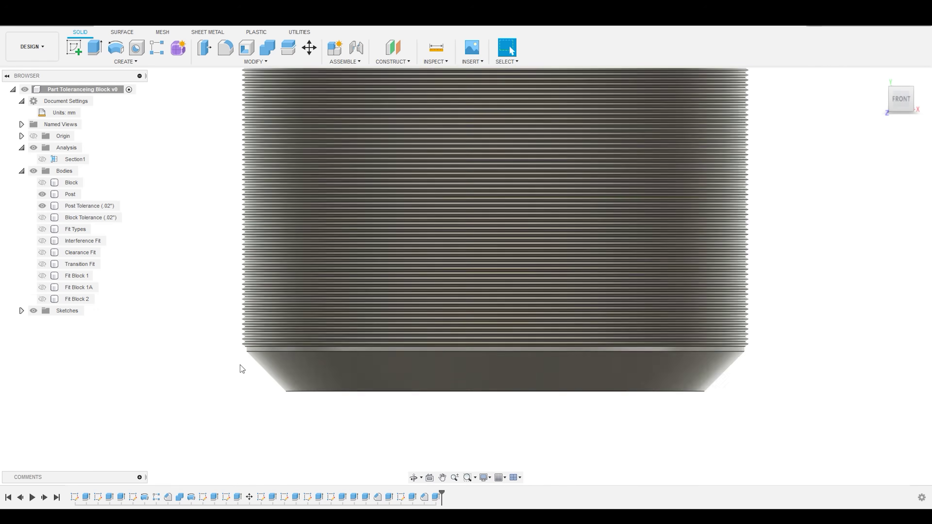
scroll(242, 367, "up", 2)
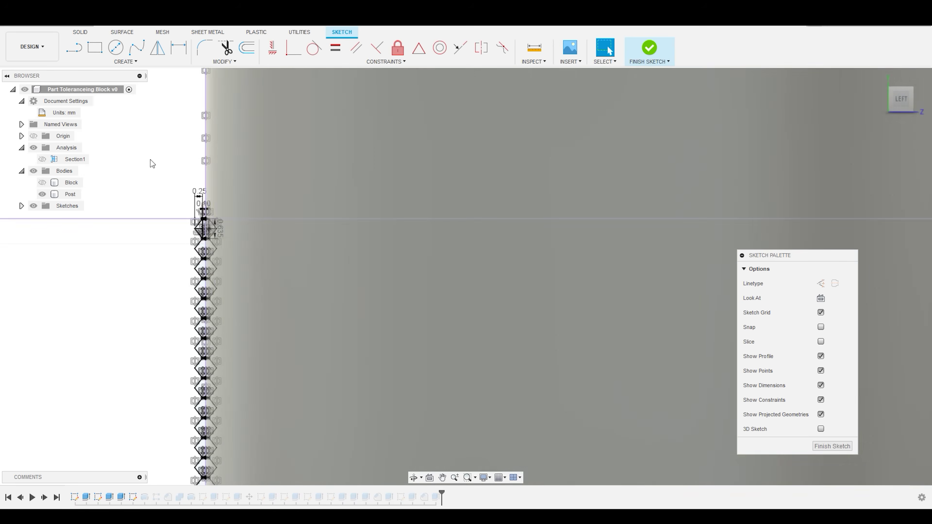
Finish the sawtooth ridge-profile sketch and zoom out on the ridged tolerance body
scroll(150, 160, "up", 3)
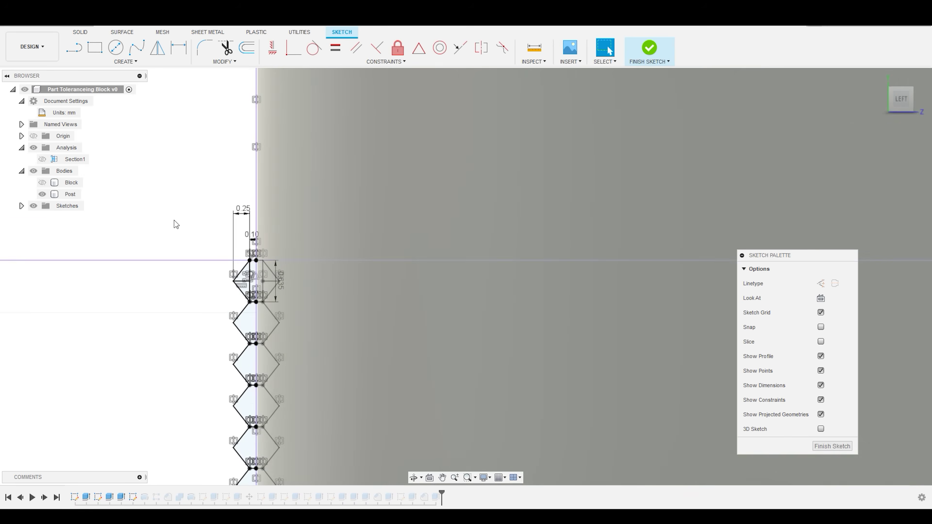
scroll(174, 222, "up", 2)
scroll(267, 275, "up", 3)
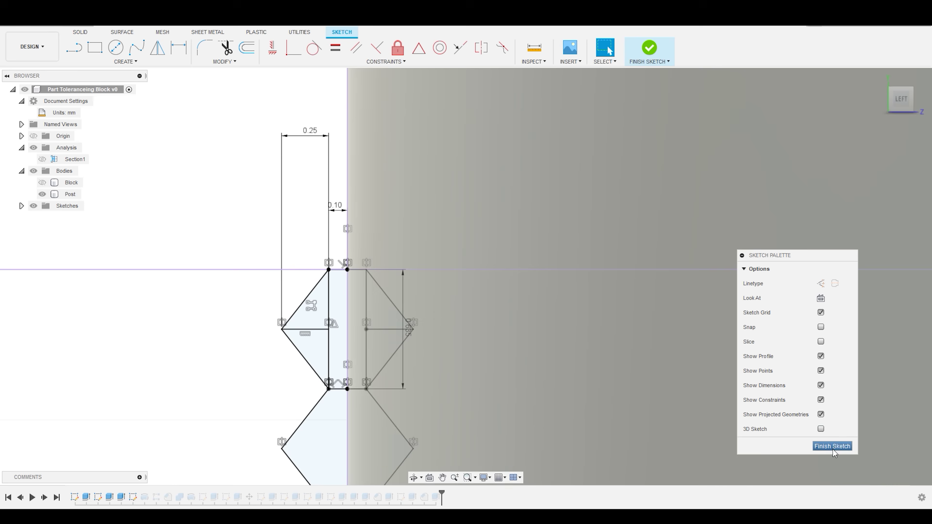
left_click(832, 446)
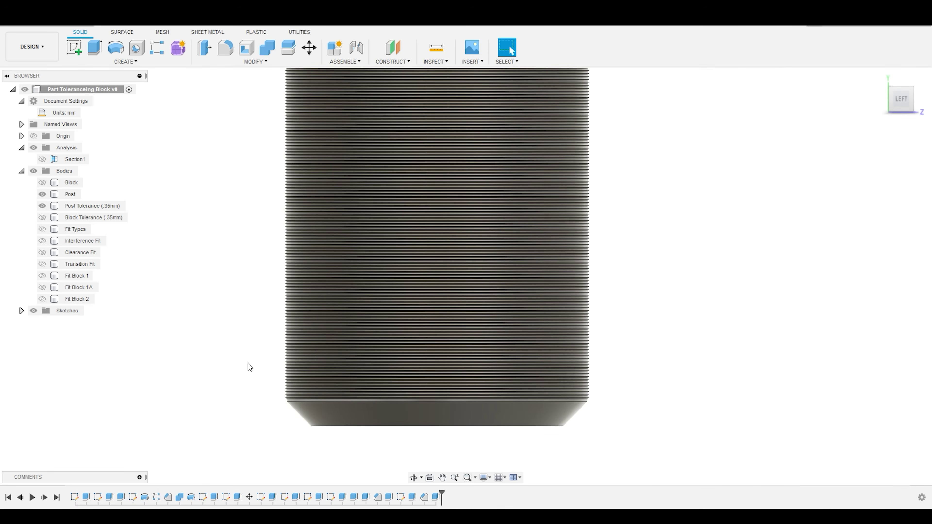
scroll(245, 374, "down", 5)
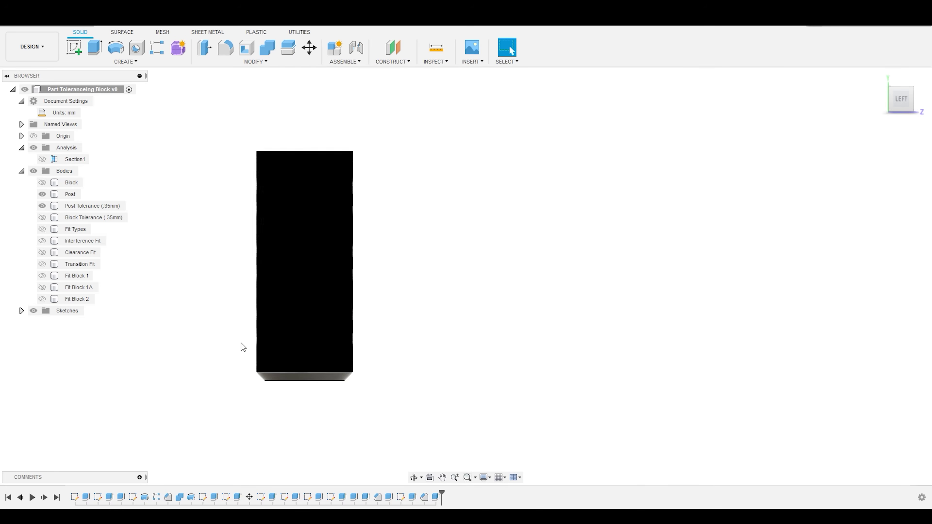
Show the red Block body and orbit to an angled front/top view of the ridged post
scroll(241, 342, "up", 3)
scroll(237, 315, "up", 2)
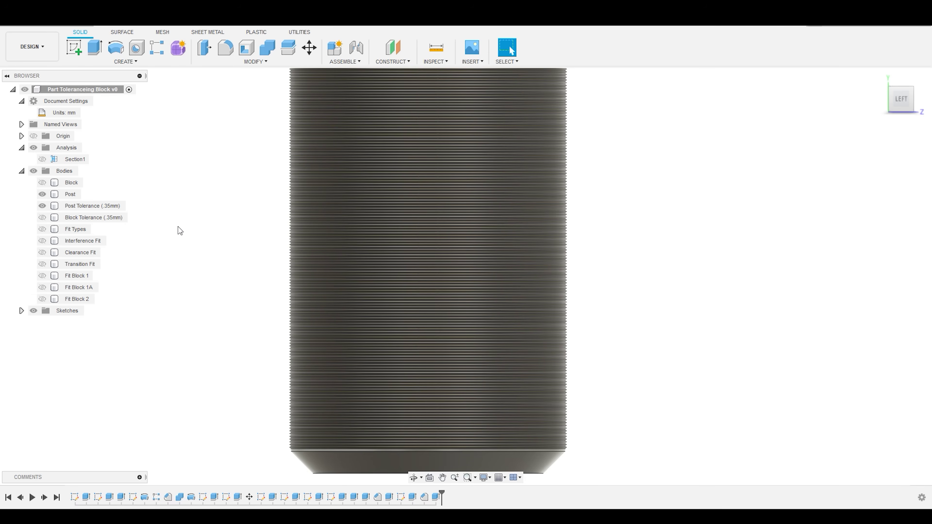
left_click(42, 183)
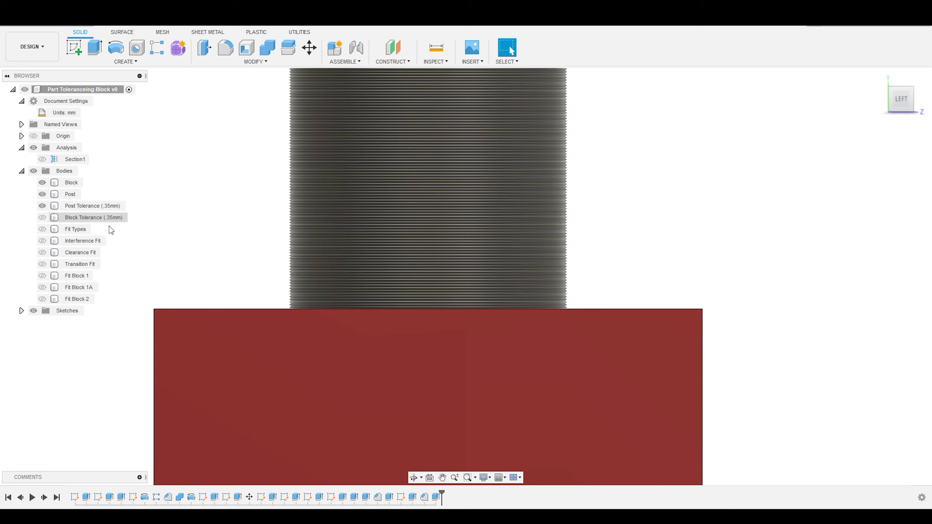
scroll(591, 294, "down", 3)
middle_click_drag(386, 260, 319, 277, "shift")
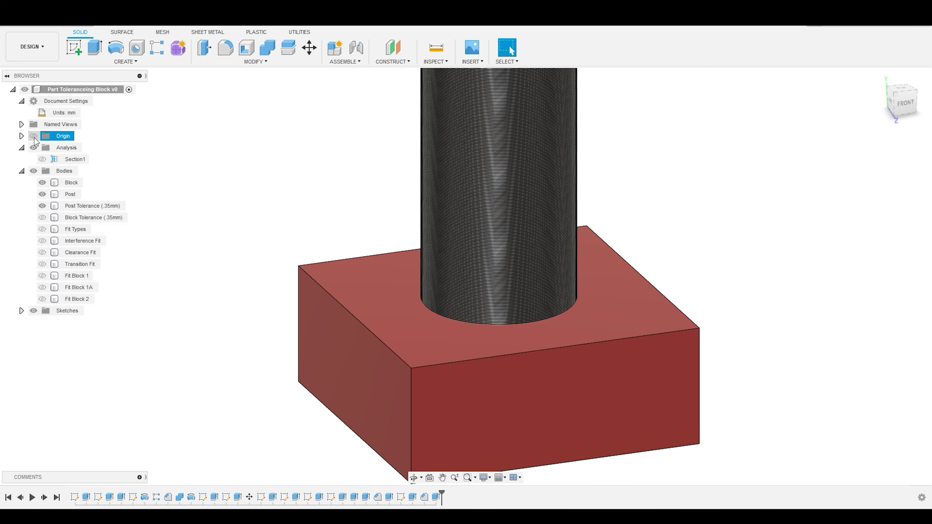
Turn on Section1 and zoom in on the cut from the front view
left_click(43, 159)
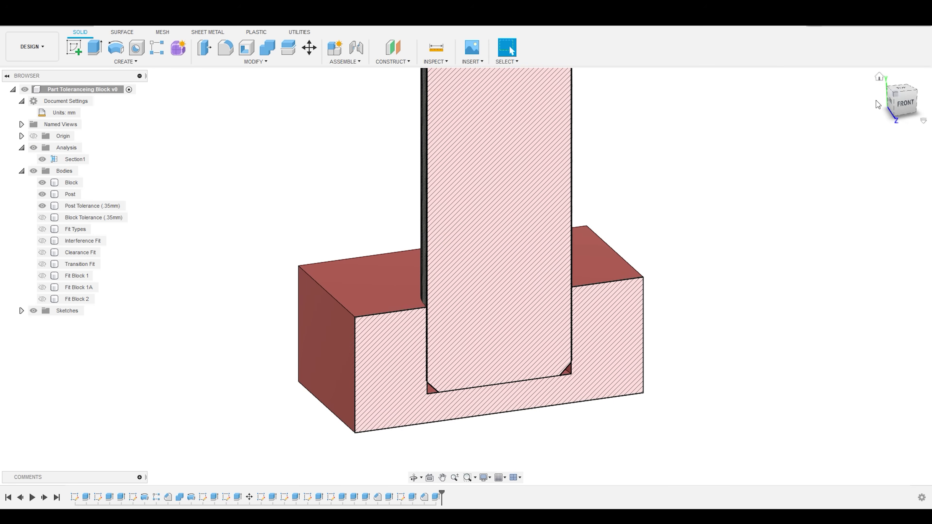
left_click(905, 103)
left_click(624, 337)
scroll(624, 337, "up", 3)
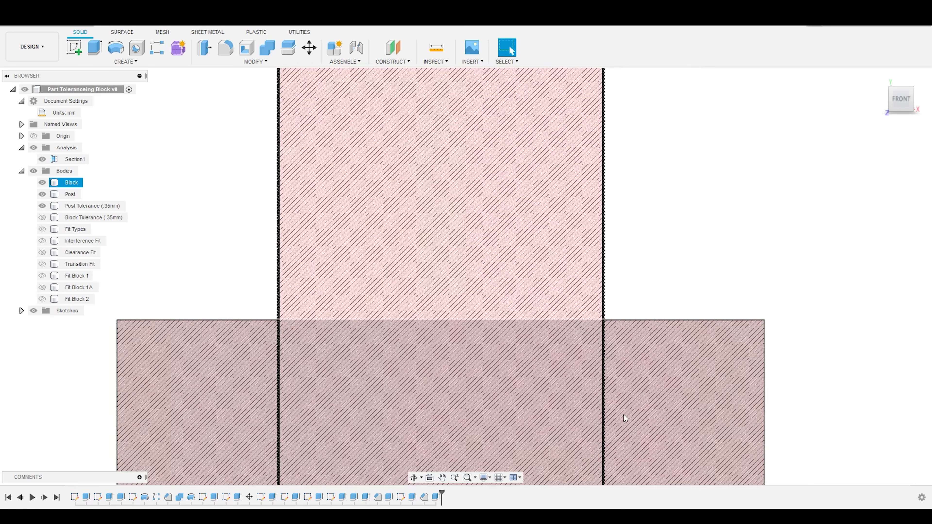
scroll(605, 371, "down", 3)
scroll(609, 289, "up", 6)
scroll(589, 135, "up", 3)
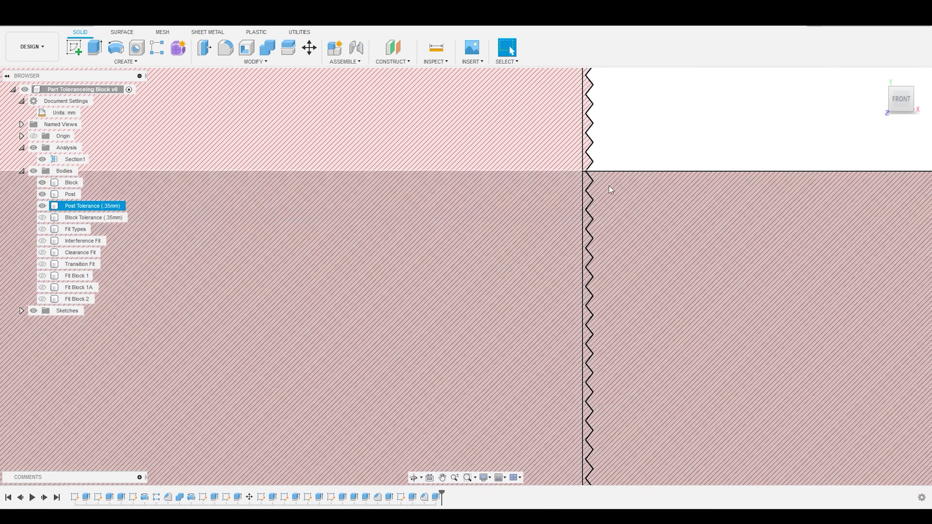
scroll(641, 151, "down", 1)
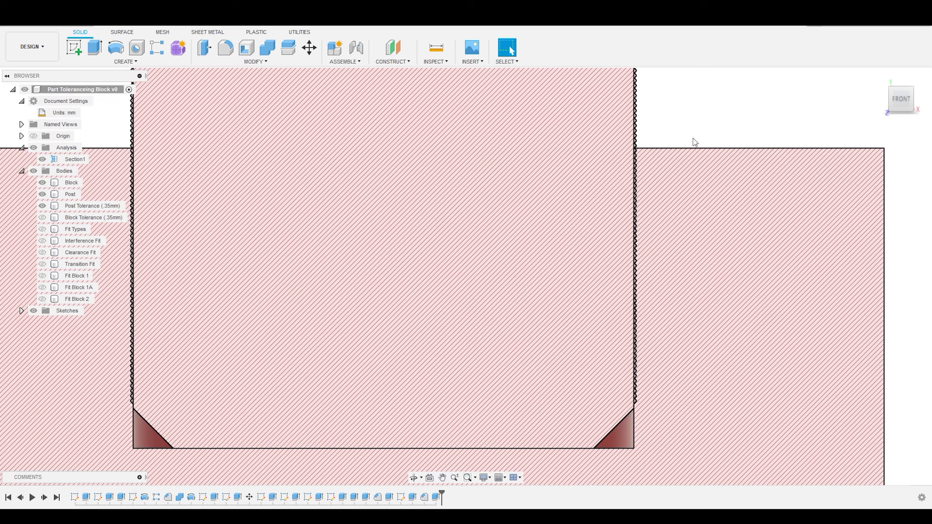
Orbit and zoom to inspect the post fit and the sectioned block's top face
middle_click_drag(693, 139, 686, 151, "shift")
scroll(577, 269, "up", 2)
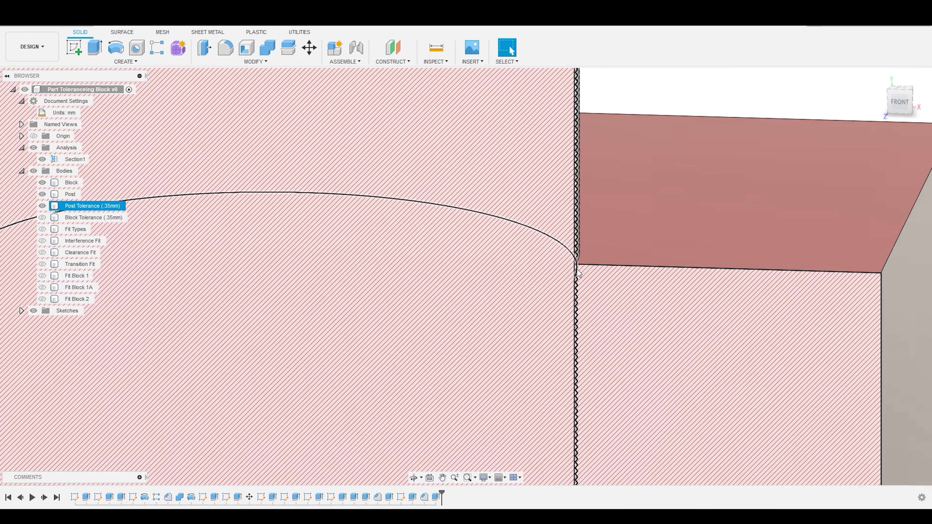
scroll(578, 271, "up", 4)
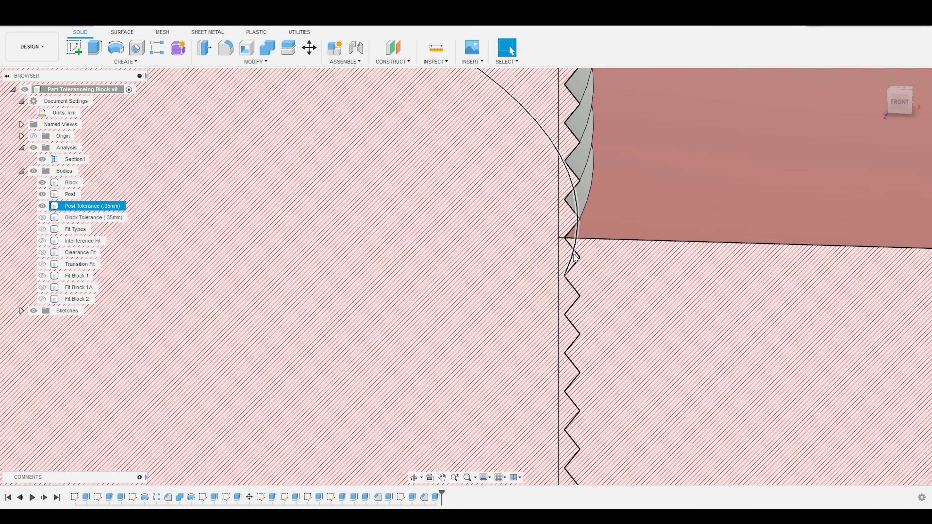
scroll(603, 227, "down", 10)
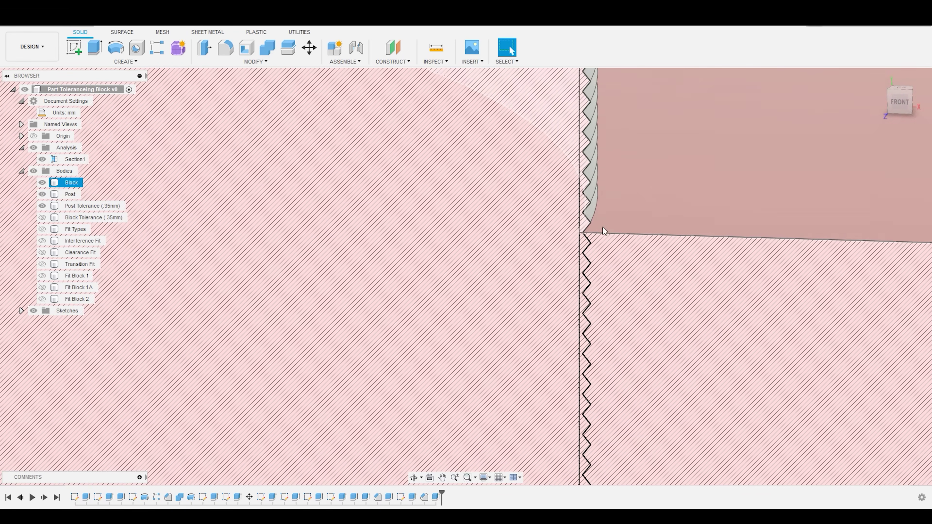
left_click(710, 111)
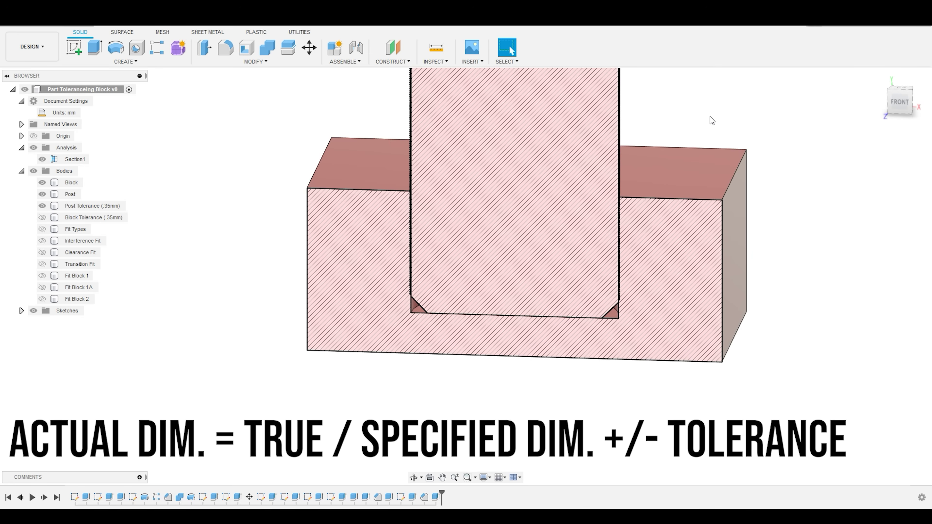
scroll(710, 118, "down", 10)
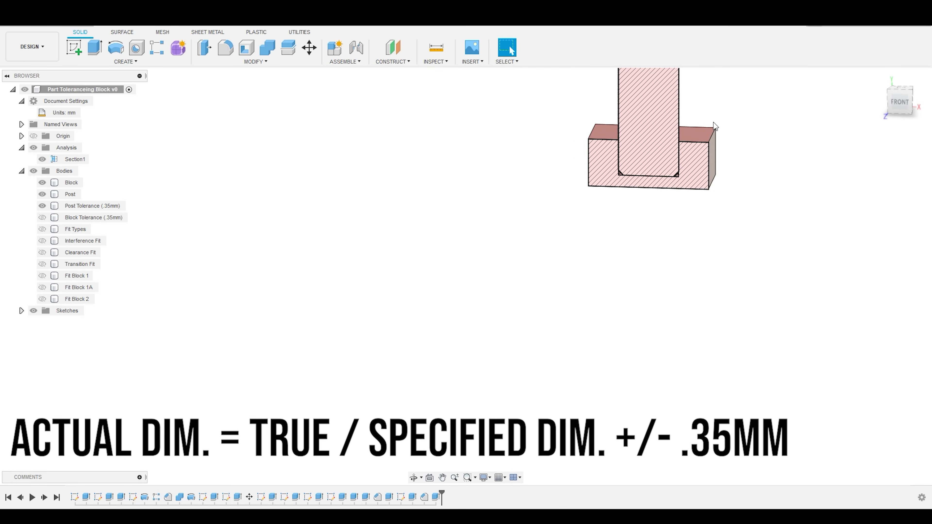
scroll(696, 103, "up", 10)
middle_click_drag(706, 123, 712, 114, "shift")
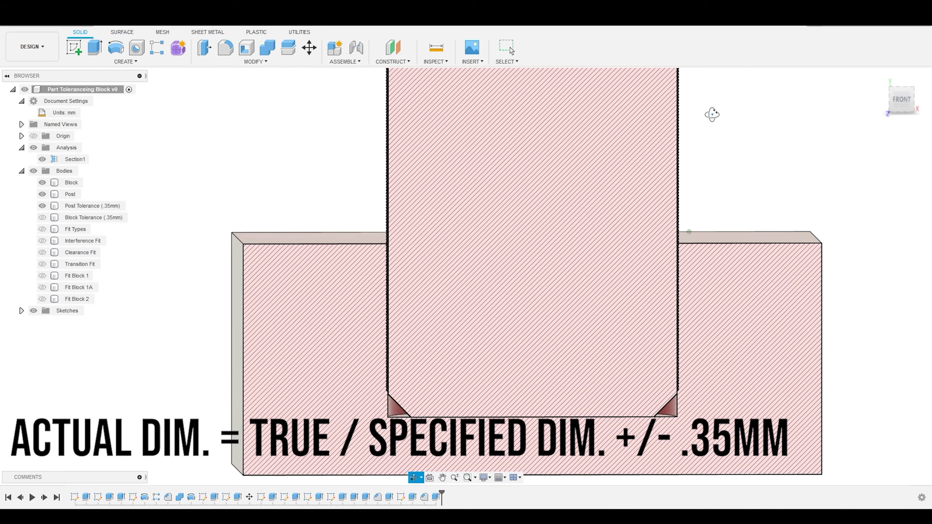
key("Escape")
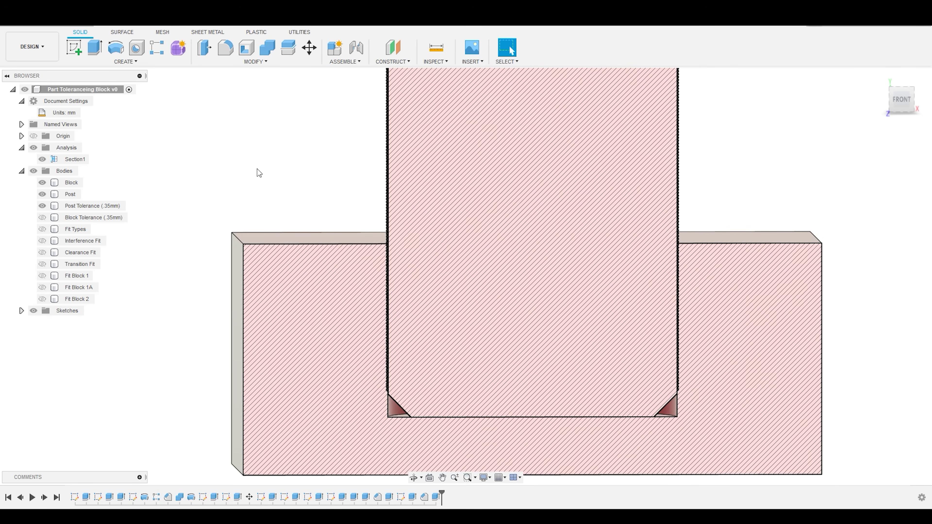
Hide the Post and Post Tolerance (.35mm) bodies, leaving the sectioned Block
middle_click_drag(257, 169, 198, 205, "shift")
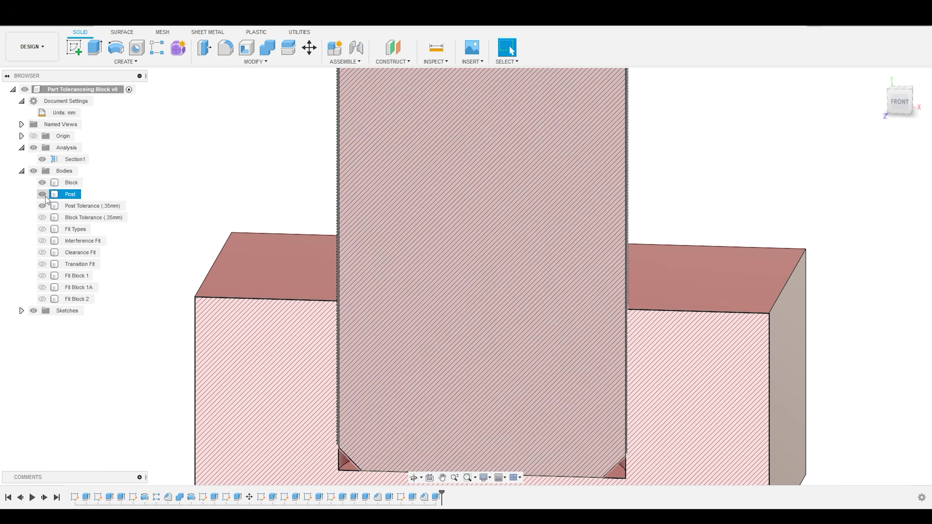
left_click(42, 194)
left_click(42, 205)
scroll(429, 179, "down", 4)
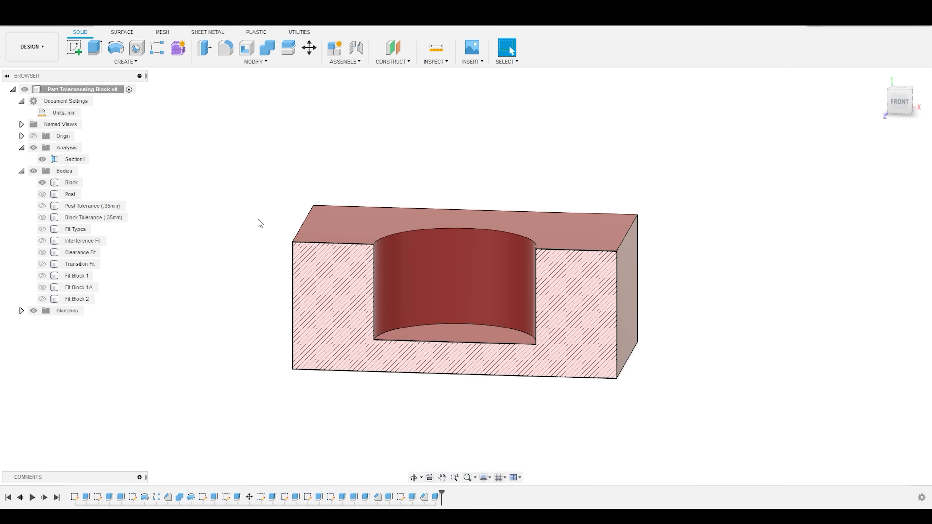
Show the Block Tolerance (.35mm) body and zoom into its ridged hole lining from the front
left_click(40, 219)
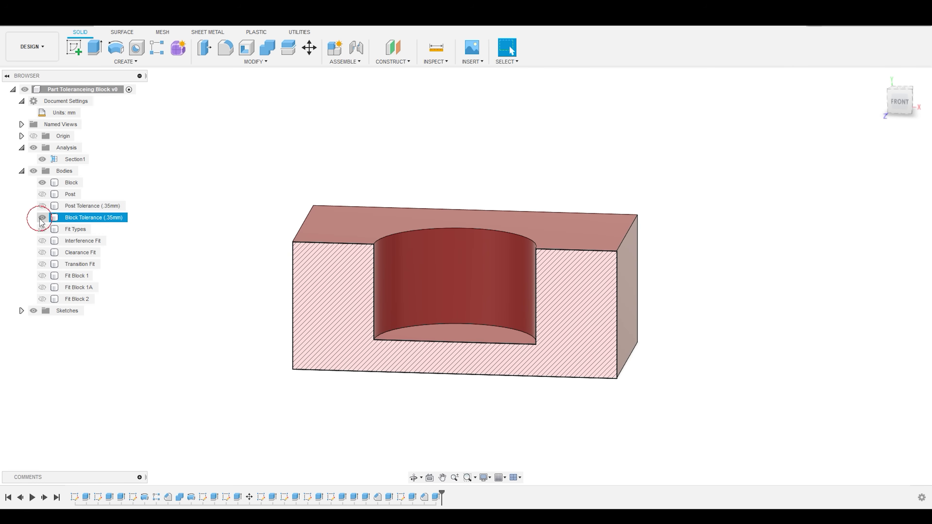
left_click(41, 218)
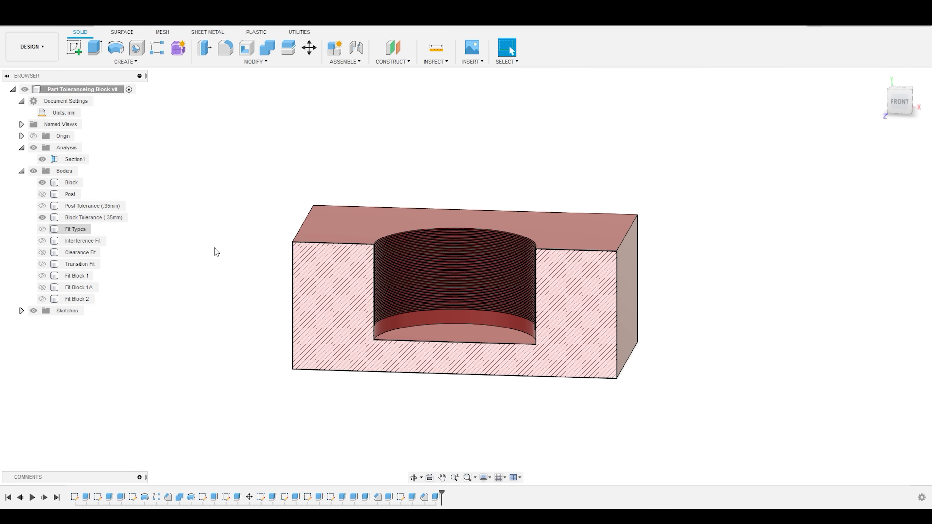
left_click(896, 107)
scroll(536, 271, "up", 10)
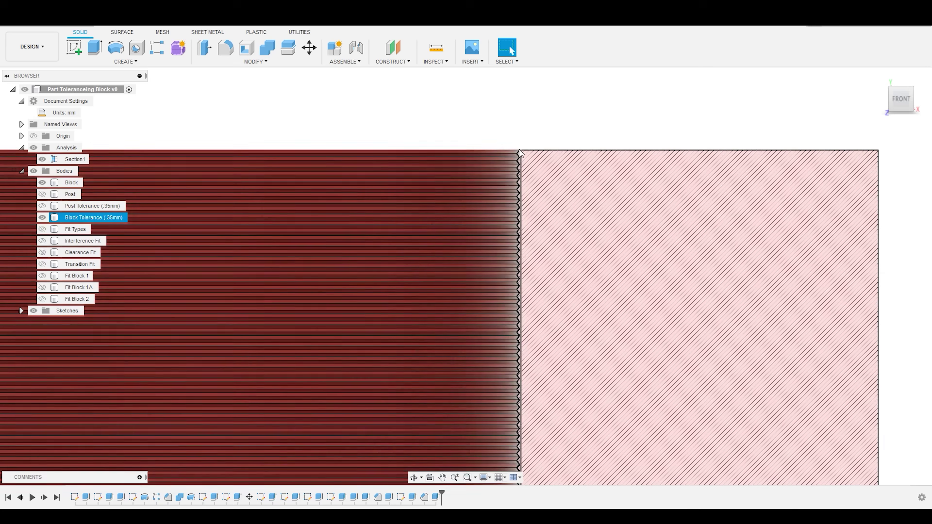
scroll(520, 154, "up", 2)
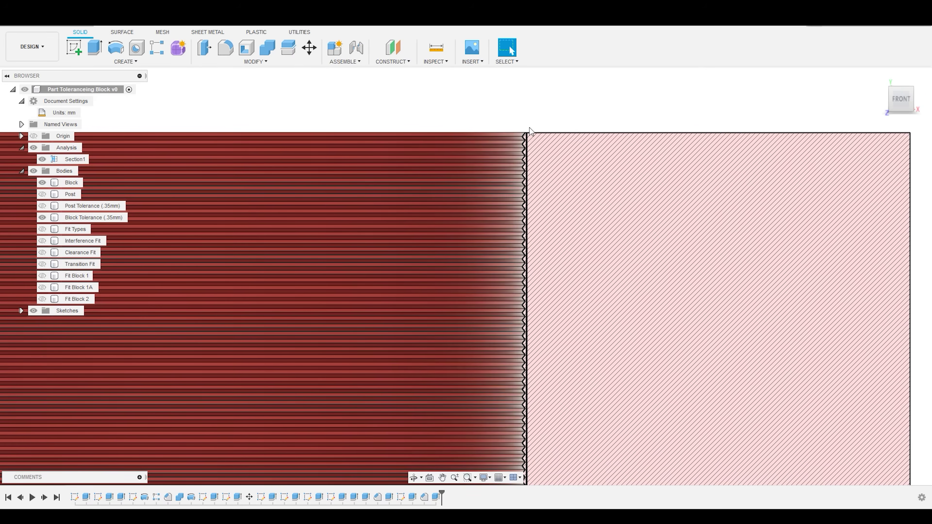
scroll(529, 127, "down", 5)
scroll(551, 105, "up", 7)
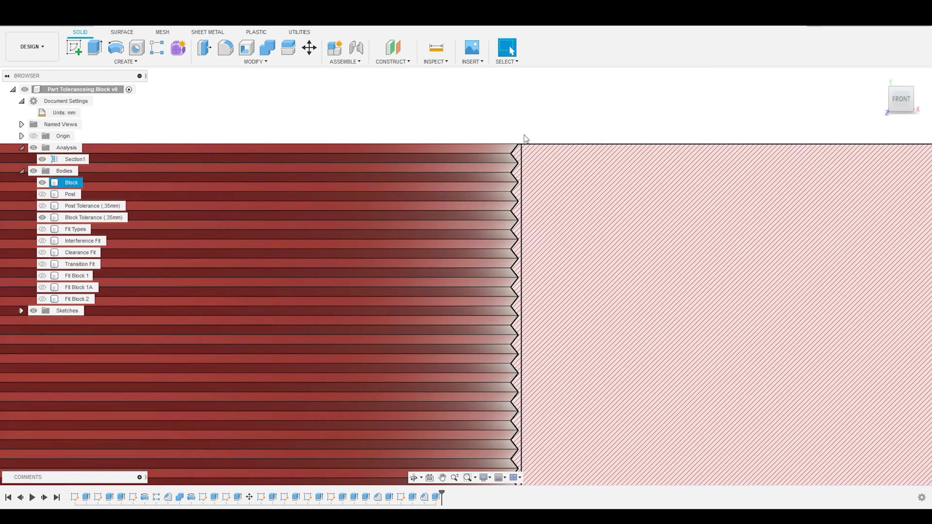
scroll(527, 128, "down", 3)
scroll(536, 122, "down", 5)
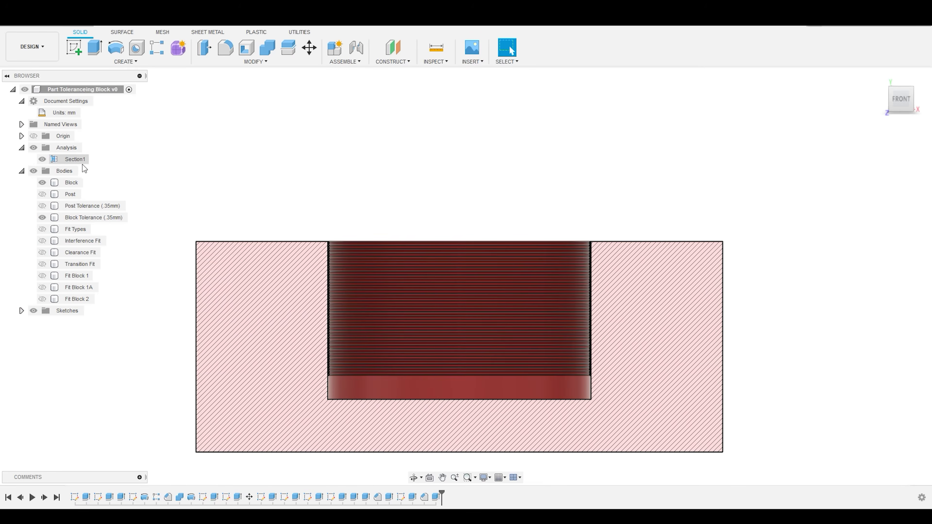
Show the Post and Post Tolerance (.35mm) bodies again and zoom on the section
left_click(42, 194)
left_click(42, 206)
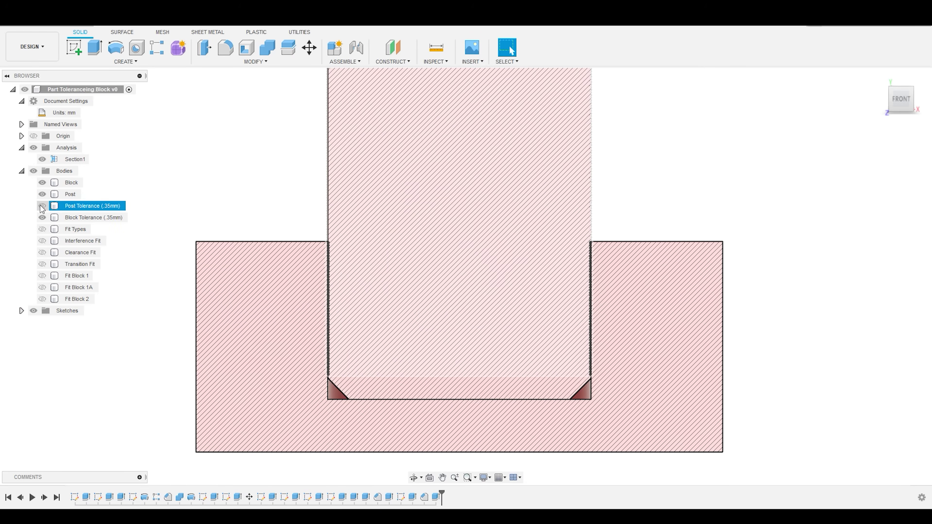
left_click(71, 183)
scroll(603, 259, "up", 10)
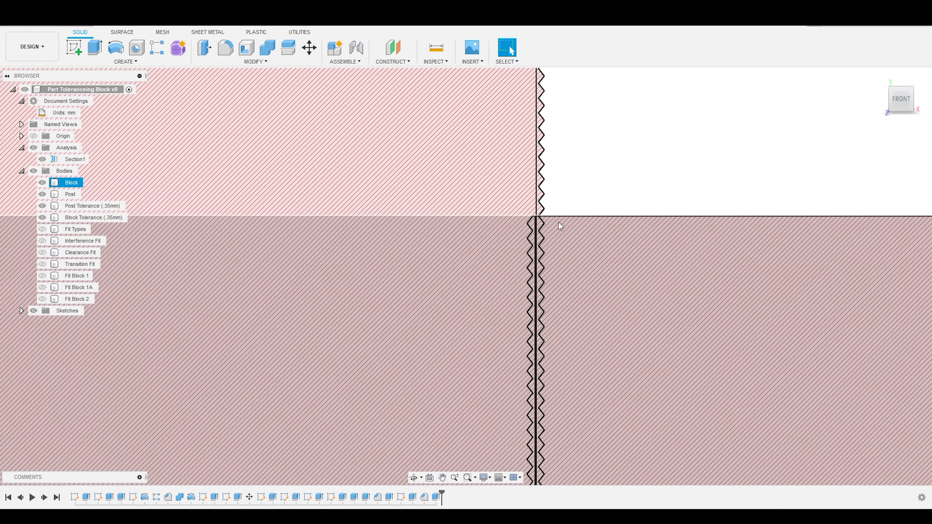
scroll(512, 221, "up", 3)
scroll(549, 176, "down", 4)
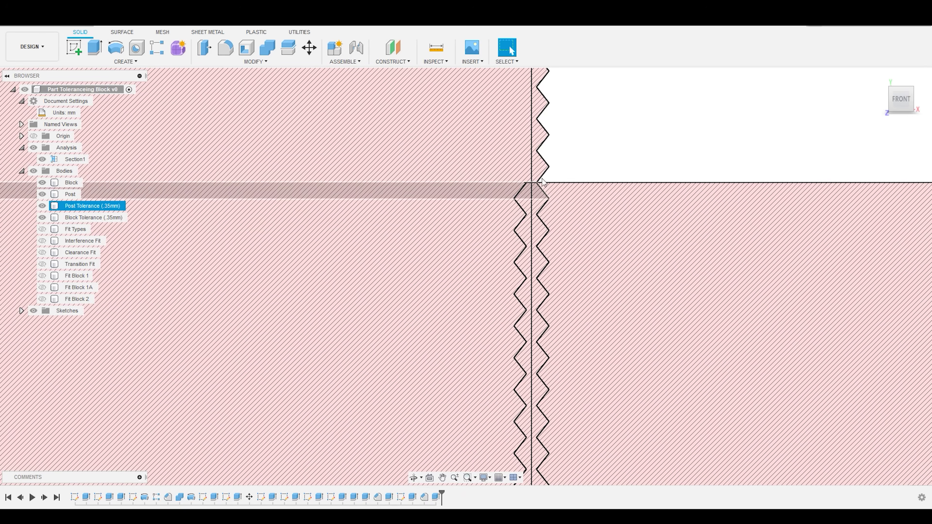
left_click(547, 116)
scroll(538, 156, "down", 1)
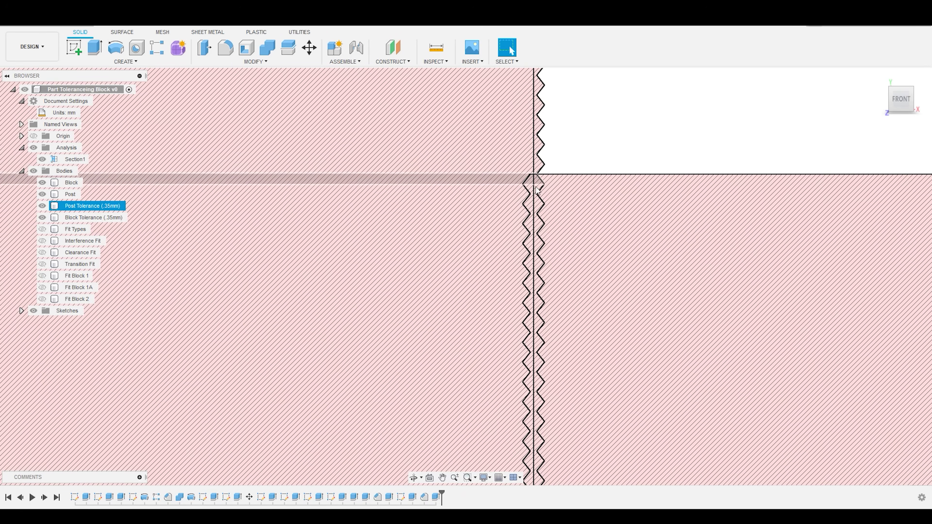
Cycle selection through the overlapping Block, Block Tolerance and Post Tolerance (.35mm) bodies
left_click(527, 190)
left_click(527, 190)
left_click(528, 192)
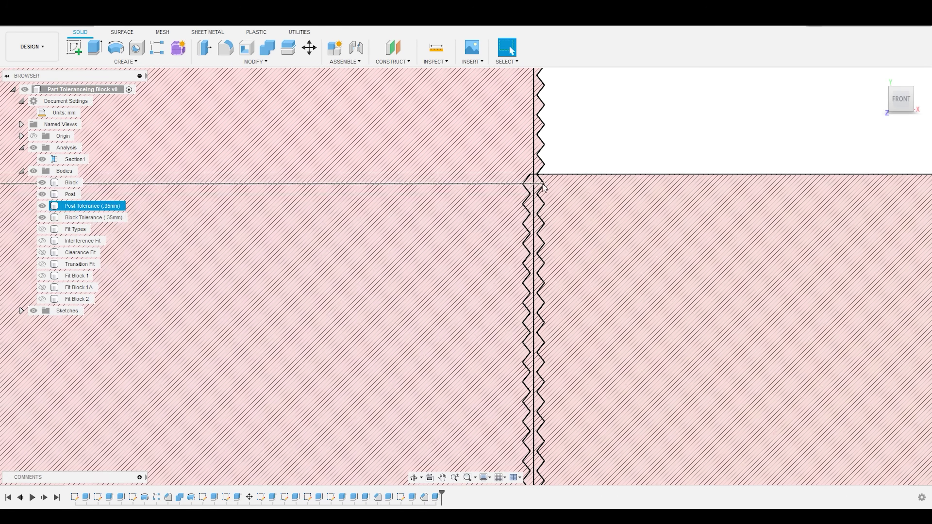
left_click(531, 193)
left_click(530, 193)
left_click(602, 197)
left_click(589, 170)
scroll(605, 154, "down", 2)
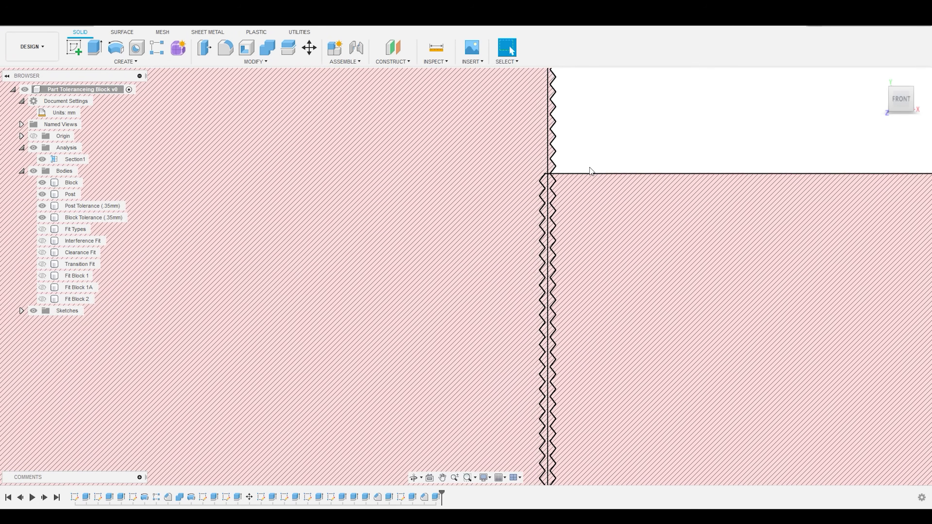
scroll(605, 157, "down", 2)
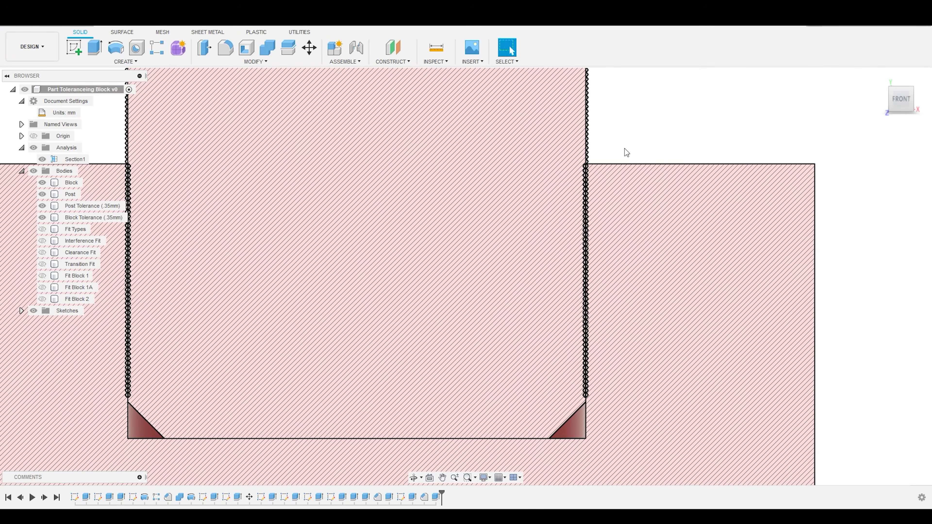
Return to the front view and zoom and pan along the post/block boundary
middle_click_drag(624, 149, 609, 166, "shift")
scroll(486, 274, "down", 5)
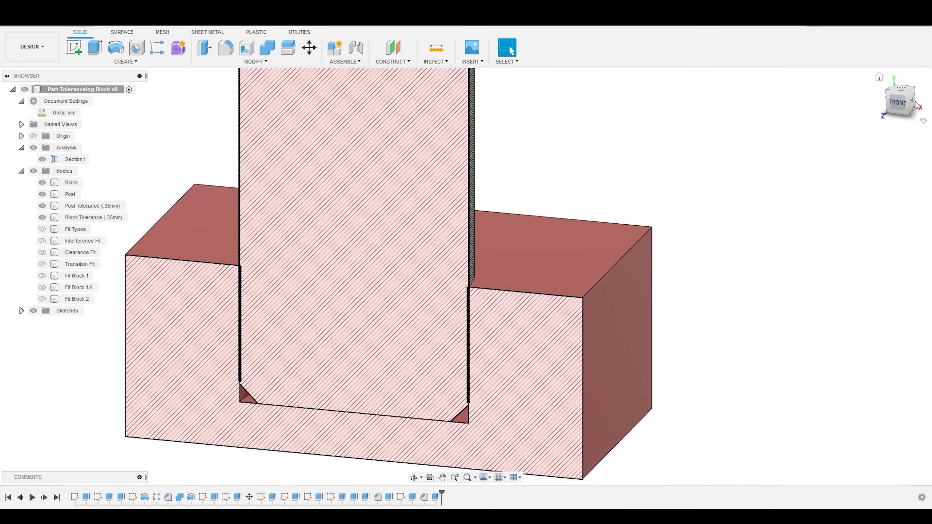
left_click(418, 364)
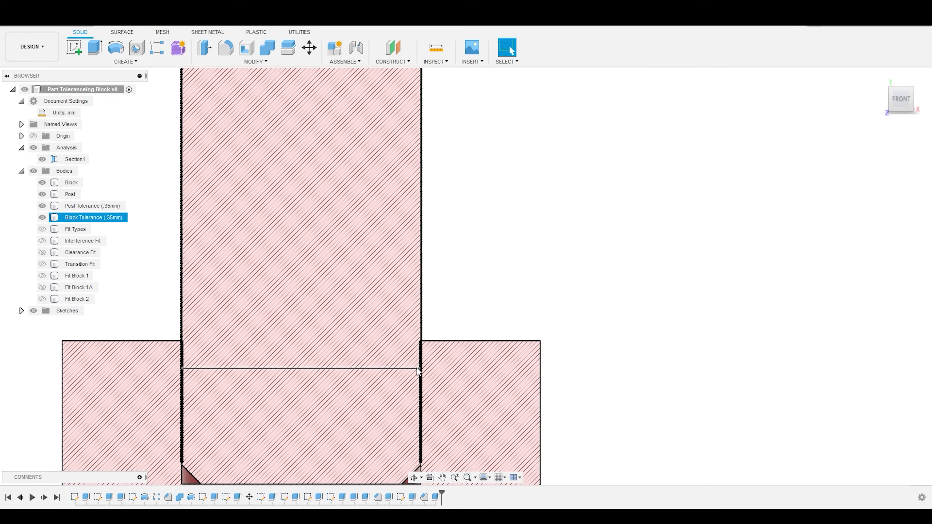
scroll(422, 367, "up", 6)
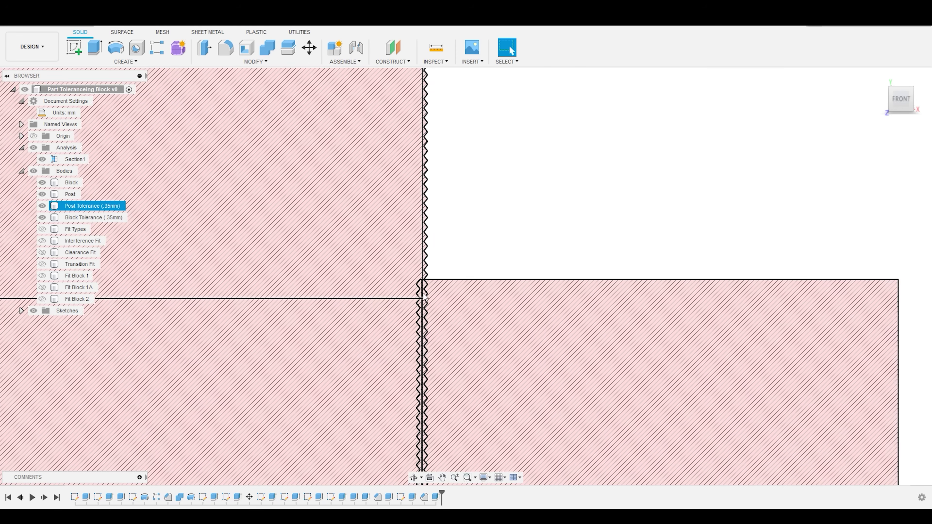
left_click(418, 281)
scroll(416, 279, "up", 3)
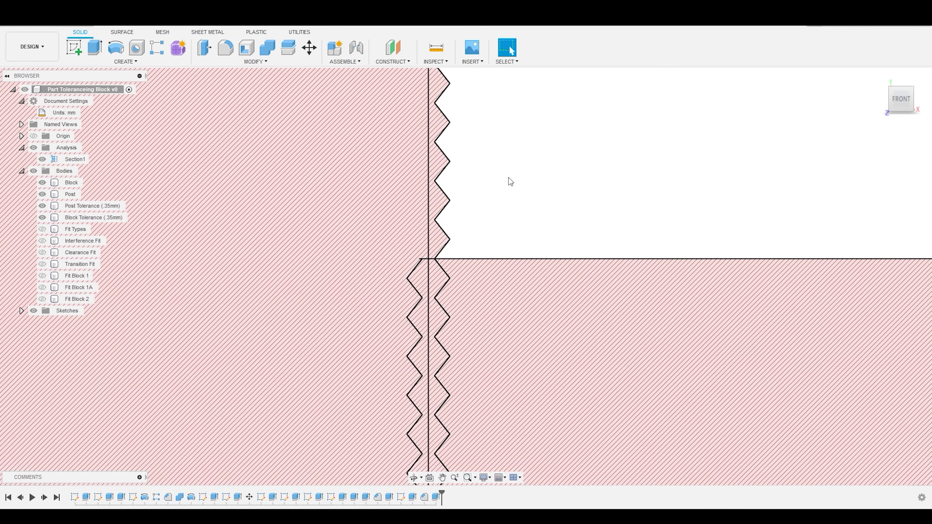
scroll(509, 179, "down", 5)
middle_click_drag(523, 185, 616, 191)
Clear the block selection and select the Post Tolerance (.35mm) body at the post
scroll(618, 191, "down", 5)
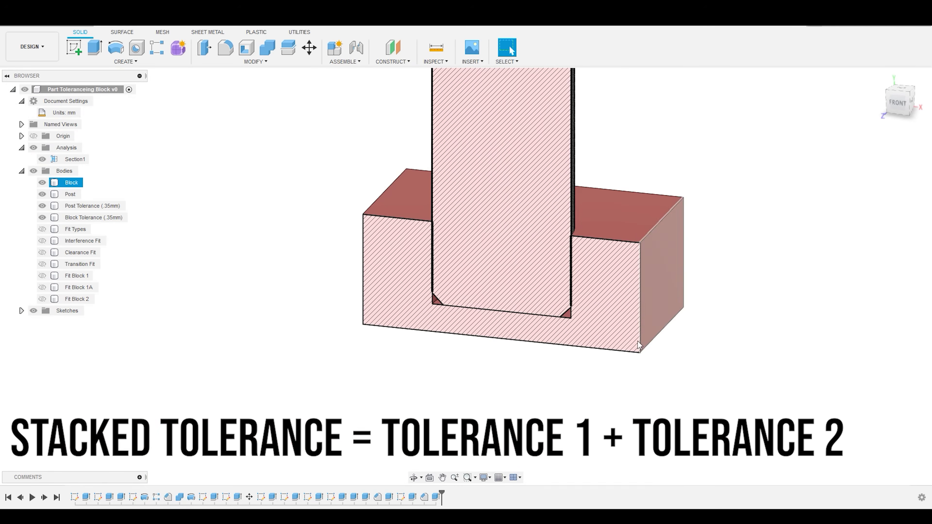
scroll(595, 267, "up", 3)
left_click(666, 96)
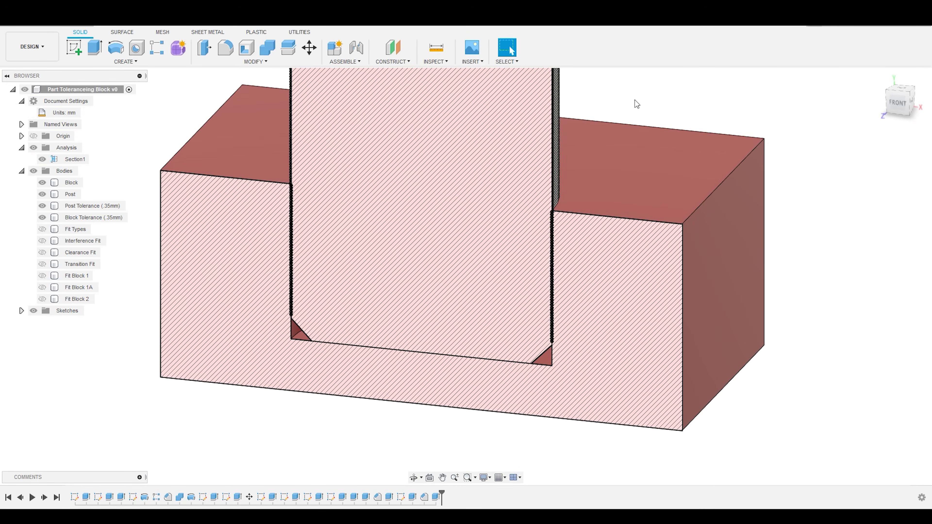
left_click(577, 234)
left_click(560, 219)
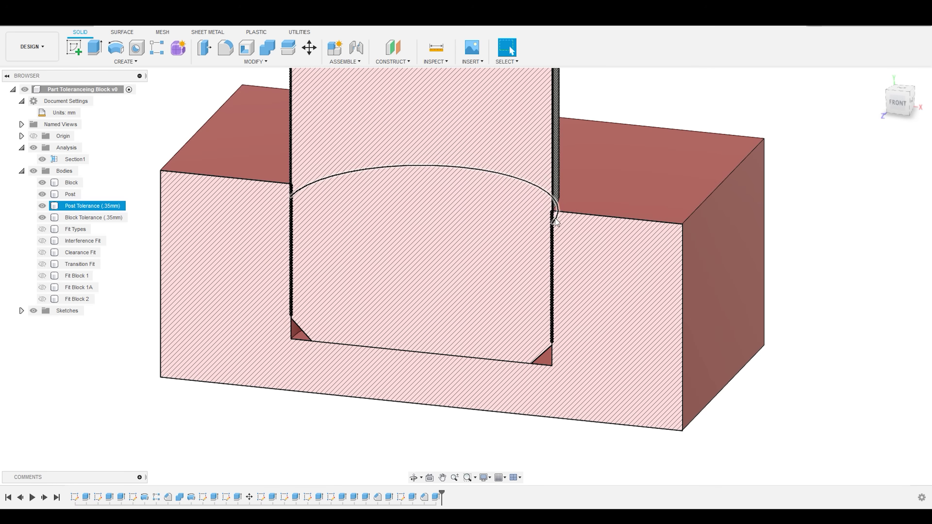
Turn off the Section1 cut to see the whole parts
left_click(689, 113)
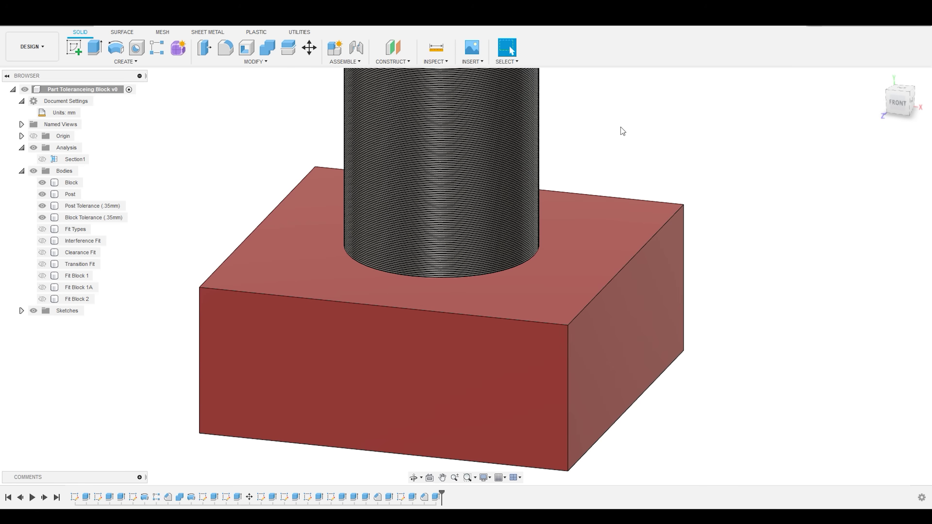
scroll(623, 131, "down", 2)
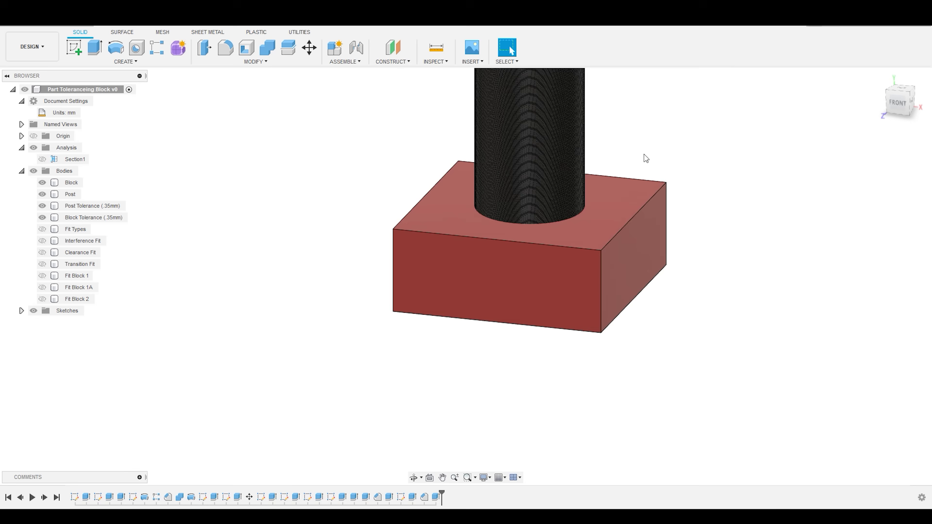
scroll(607, 129, "up", 3)
scroll(607, 130, "up", 2)
scroll(620, 132, "down", 2)
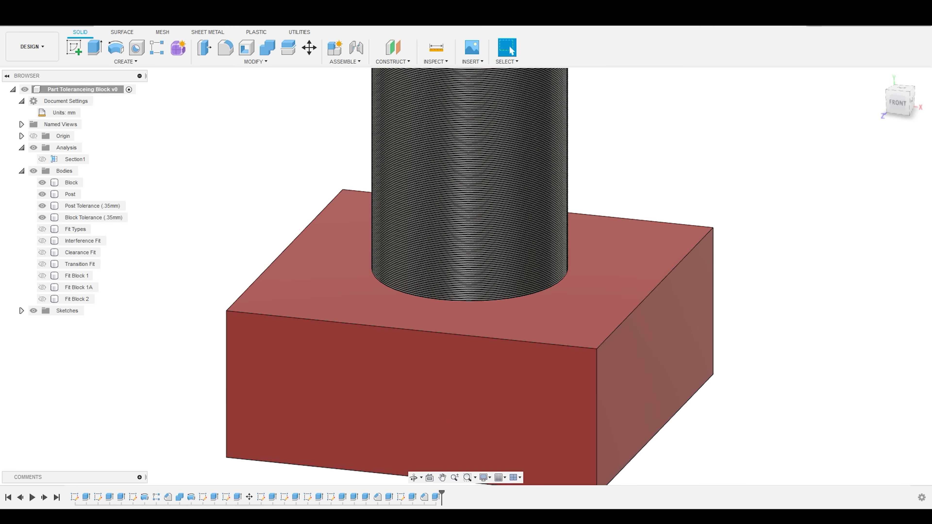
scroll(825, 202, "down", 3)
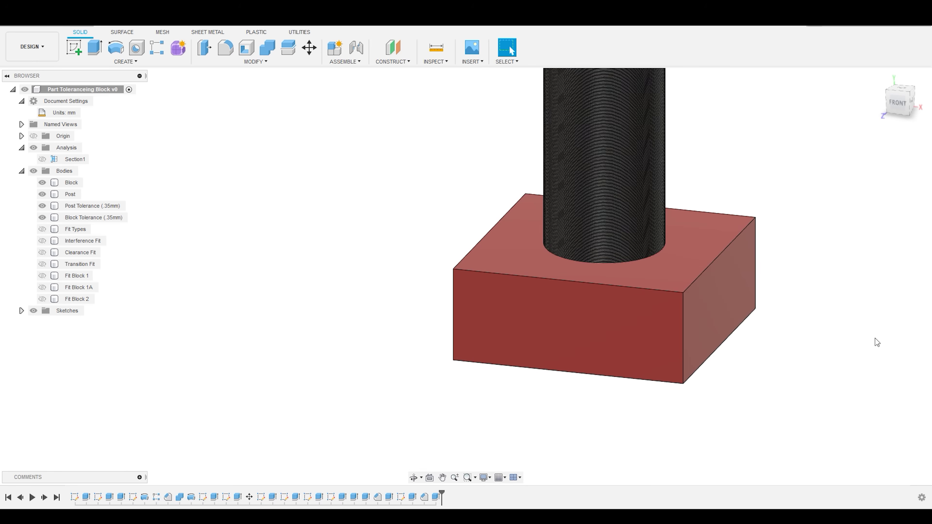
scroll(875, 338, "up", 3)
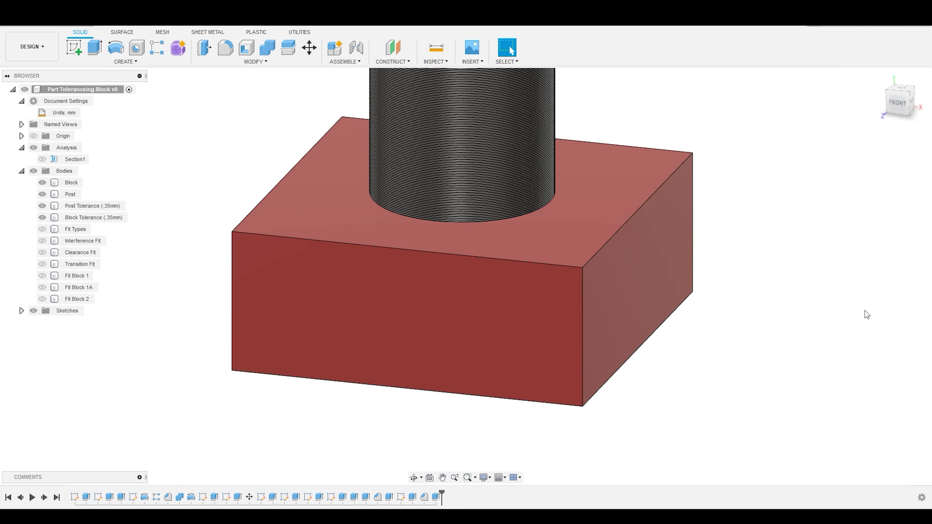
Hide the Block Tolerance (.35mm), Post Tolerance (.35mm), Post and Block bodies
left_click(43, 218)
left_click(42, 206)
left_click(42, 194)
left_click(42, 182)
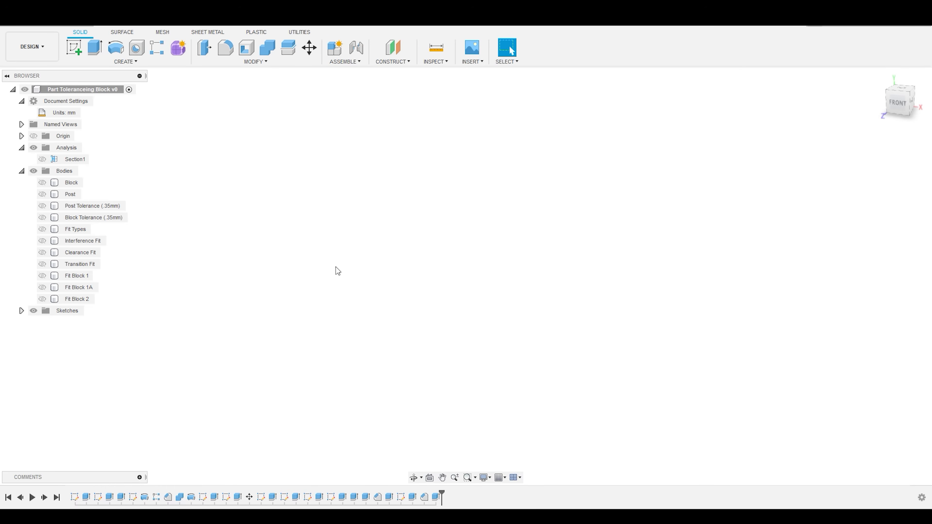
Show the Fit Types block with its three holes and snap to the FRONT view
left_click(42, 229)
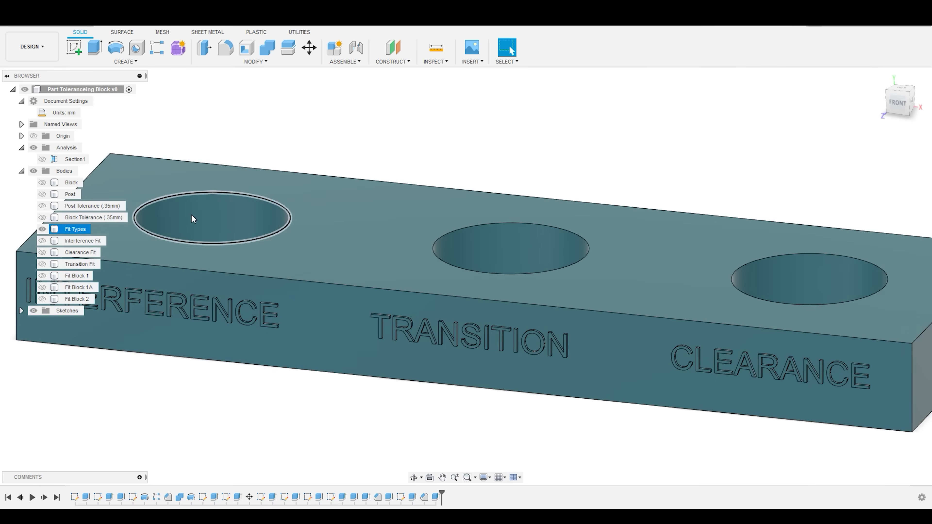
scroll(613, 165, "up", 1)
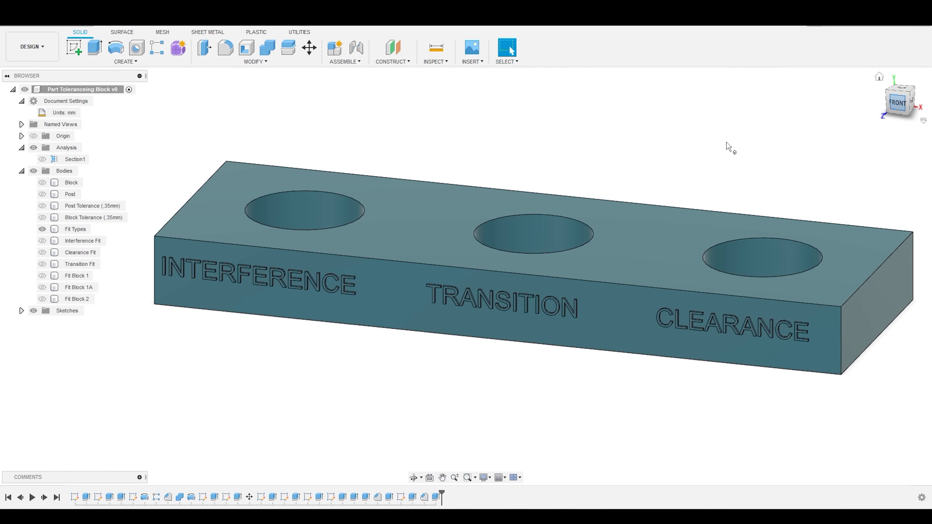
left_click(897, 106)
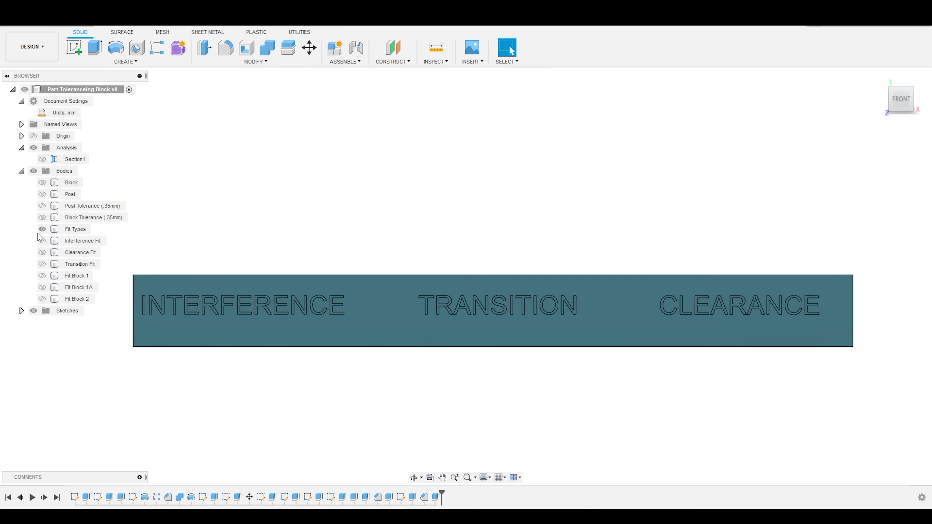
Turn on the Interference Fit post and clear the Fit Types selection
left_click(43, 240)
scroll(630, 422, "up", 3)
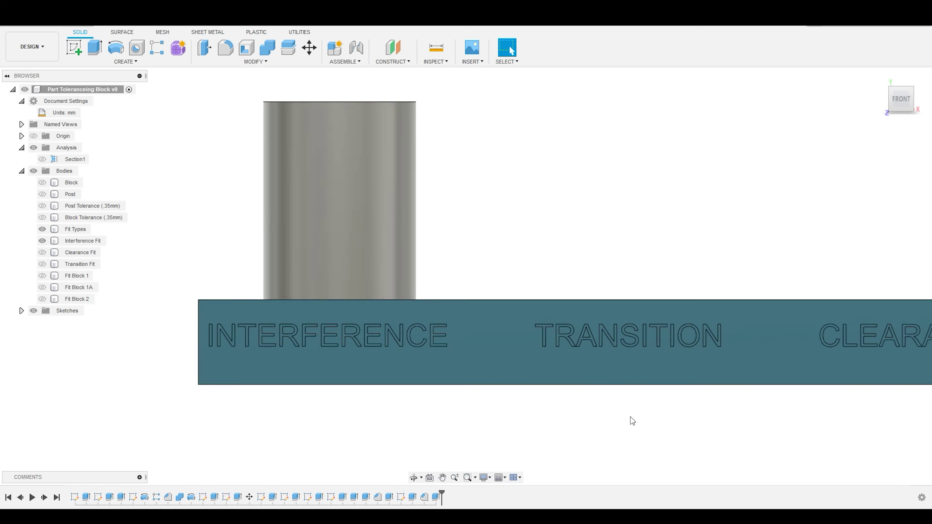
scroll(647, 397, "down", 3)
scroll(627, 395, "up", 1)
scroll(459, 377, "up", 6)
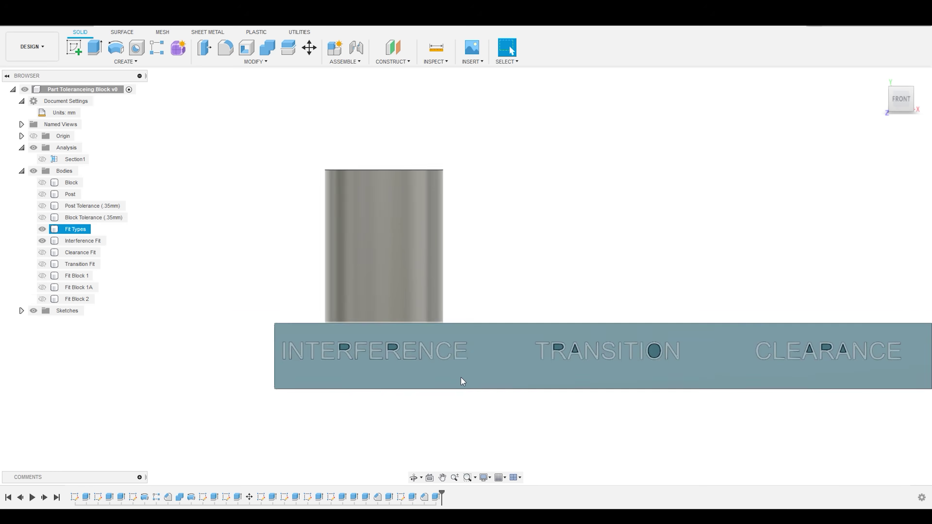
left_click(481, 252)
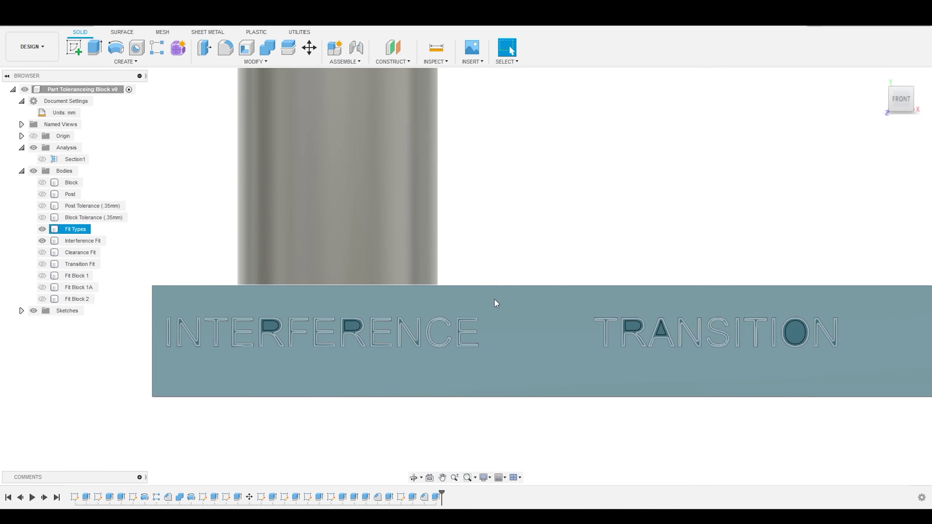
Re-enable Section1 and select the Interference Fit post's sectioned face
left_click(42, 159)
scroll(234, 324, "down", 2)
scroll(249, 283, "up", 3)
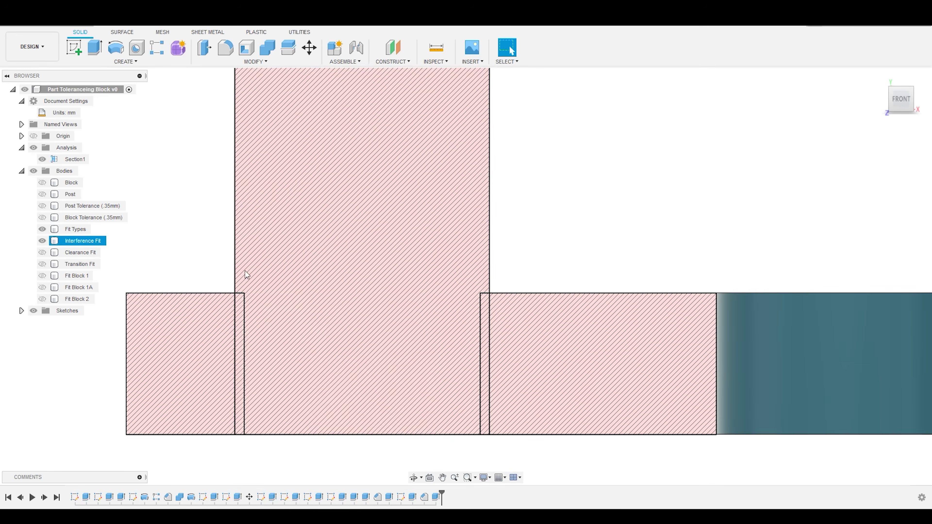
left_click(266, 261)
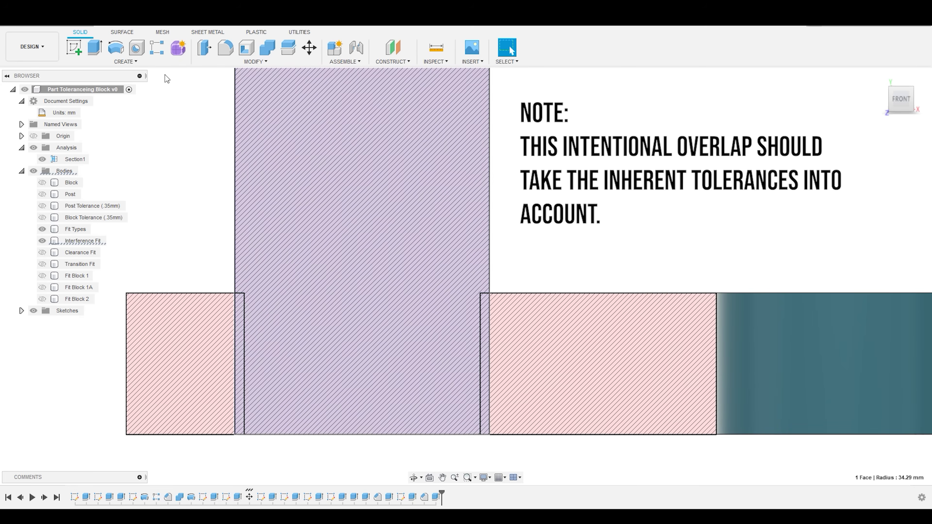
Start Move/Copy with M, set to move the whole Interference Fit body
key("m")
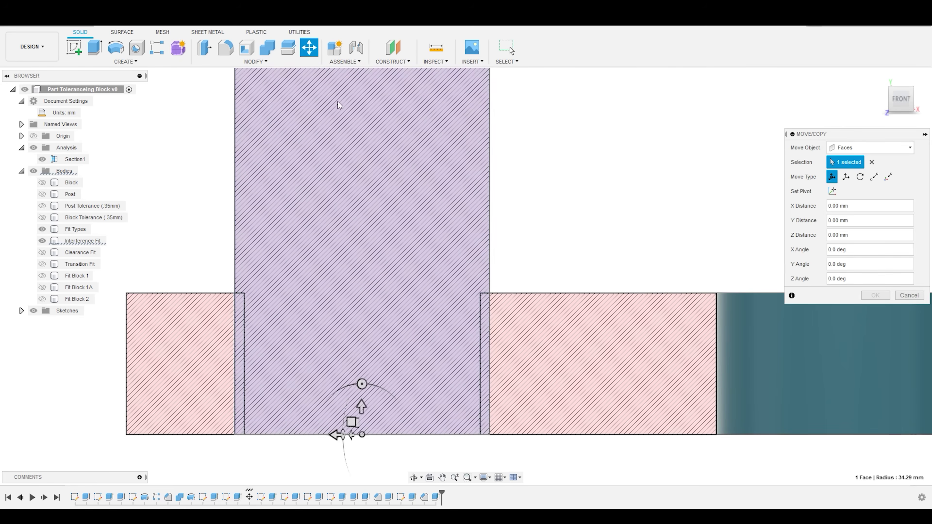
left_click(873, 147)
left_click(858, 169)
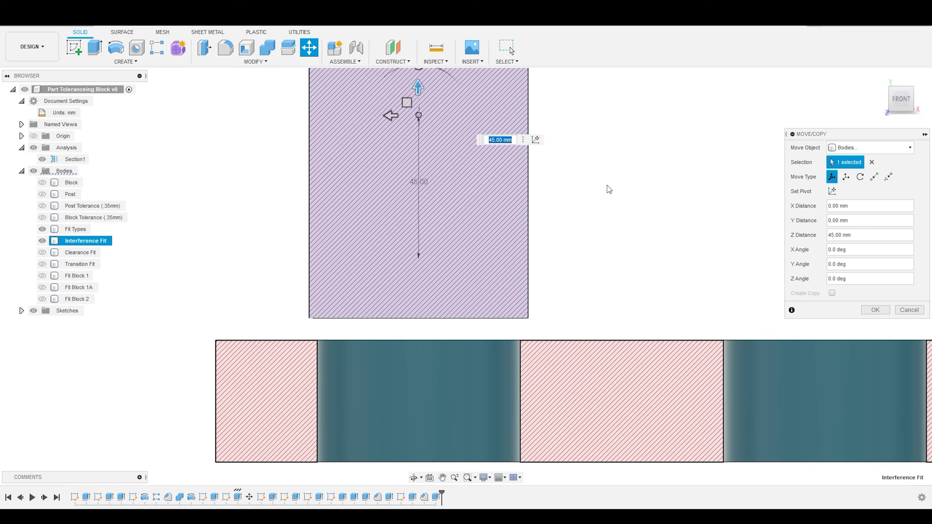
scroll(572, 217, "down", 3)
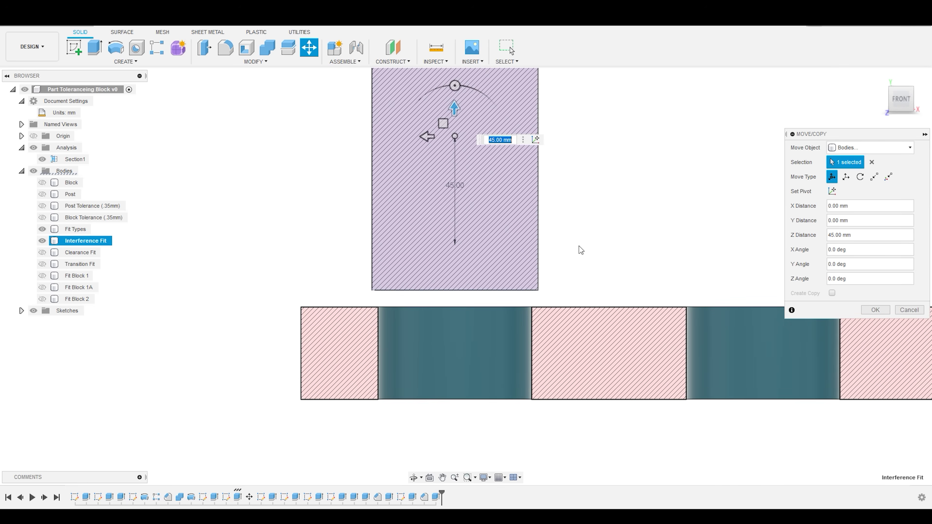
scroll(582, 258, "up", 1)
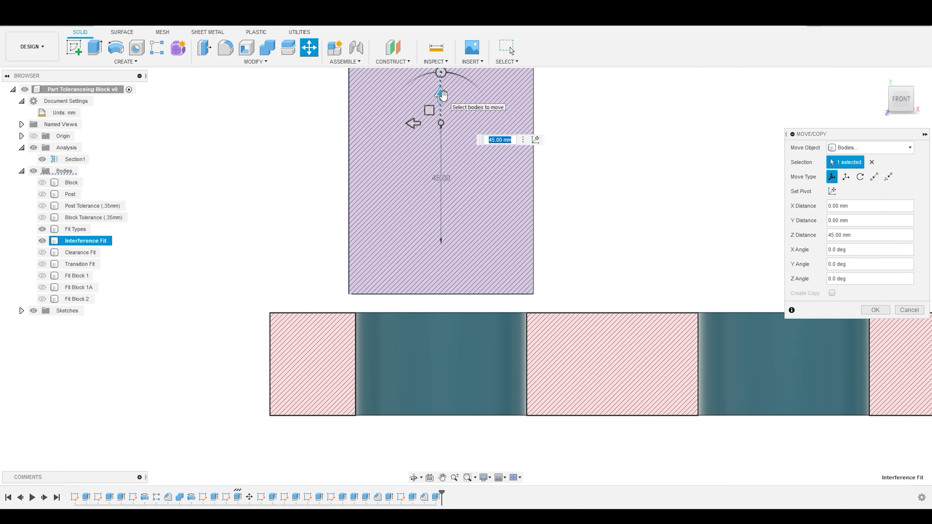
Drag the post down into the block, then to 10, 50 and 25 mm offsets
left_click_drag(441, 96, 451, 220)
scroll(479, 434, "up", 3)
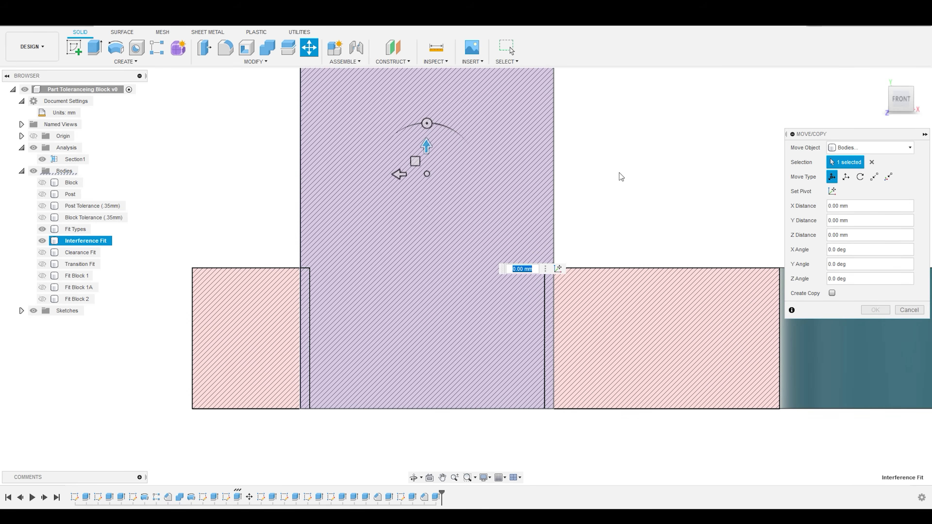
left_click_drag(425, 144, 431, 88)
scroll(425, 245, "down", 4)
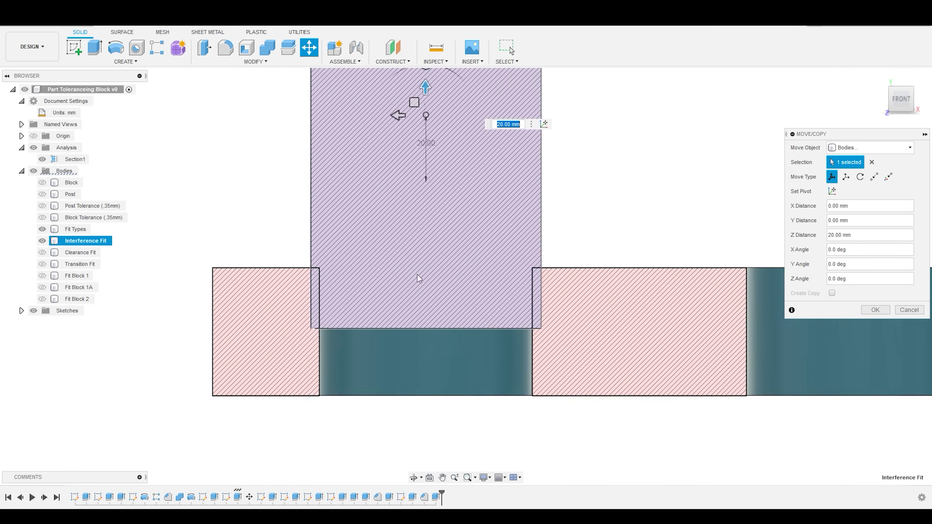
left_click_drag(421, 170, 422, 112)
scroll(447, 144, "down", 3)
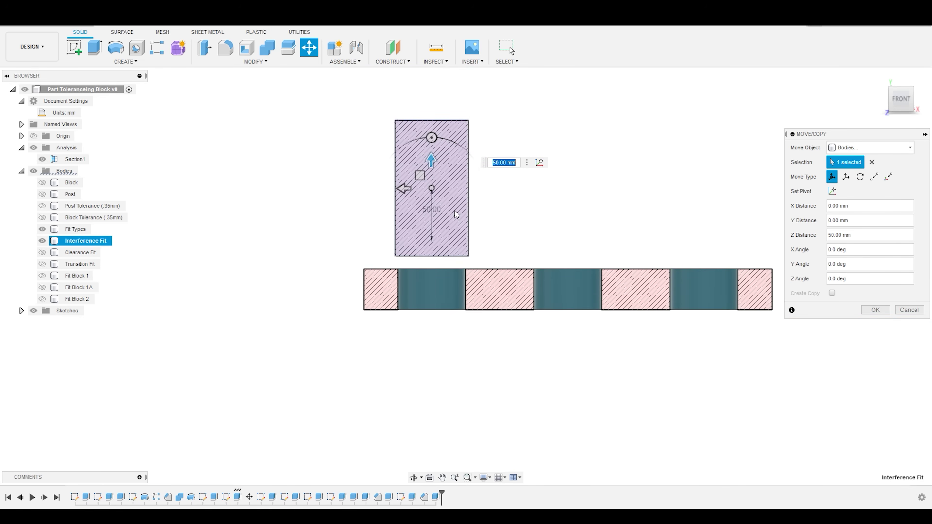
scroll(455, 212, "up", 1)
scroll(453, 209, "up", 2)
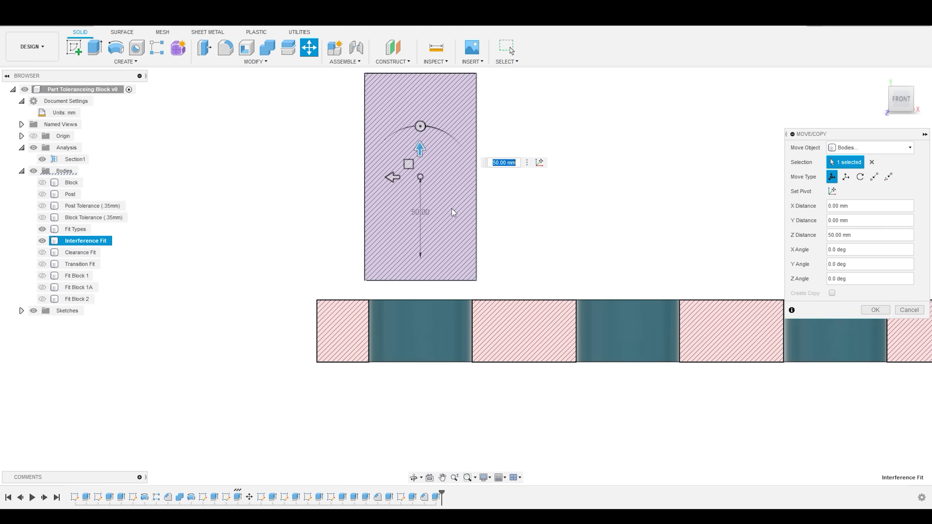
left_click_drag(420, 147, 422, 195)
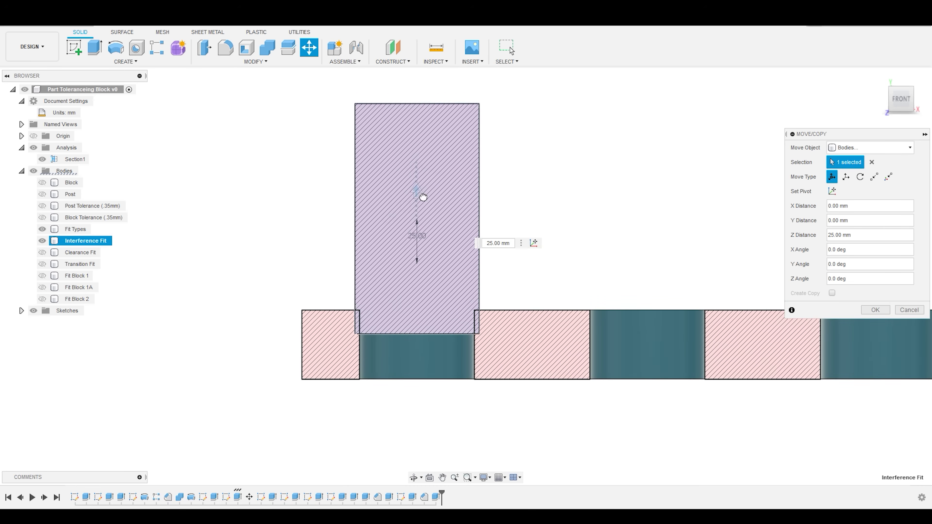
Lower the post to 5 mm, orbit to the top faces and grab its vertical handle
scroll(419, 237, "up", 3)
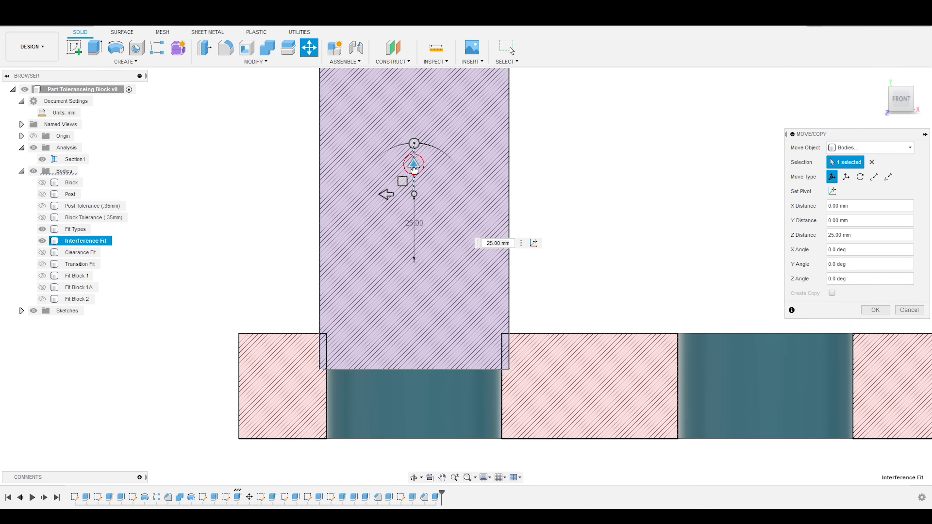
left_click_drag(414, 170, 423, 235)
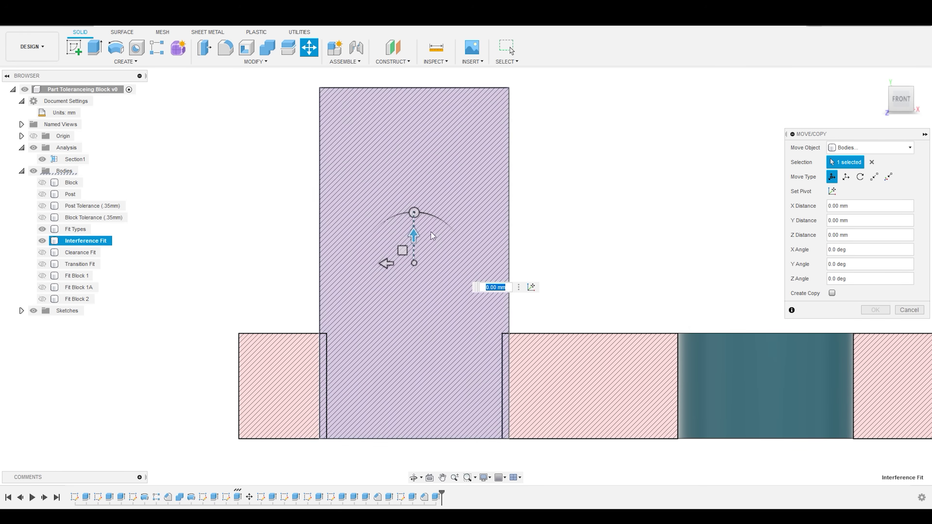
middle_click_drag(555, 219, 553, 225, "shift")
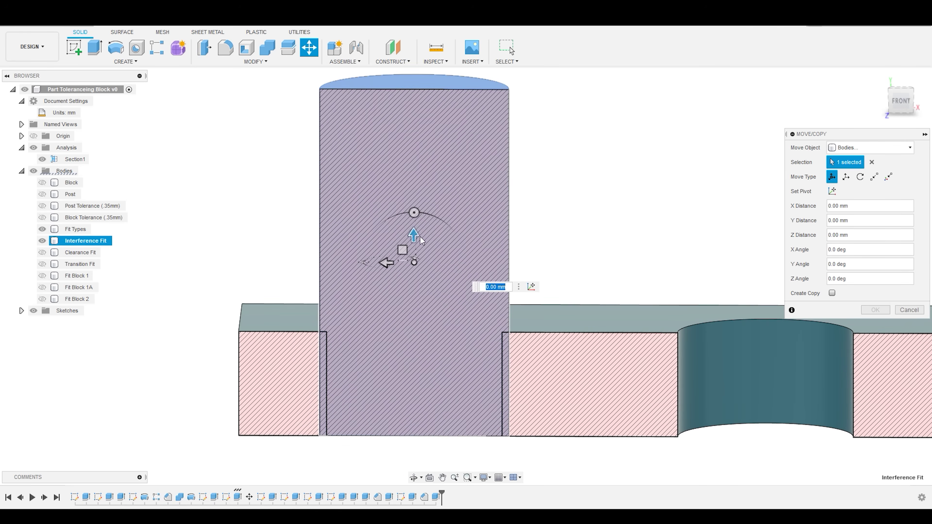
mouse_move(418, 237)
left_mouse_down()
mouse_move(419, 145)
mouse_move(425, 237)
left_mouse_up()
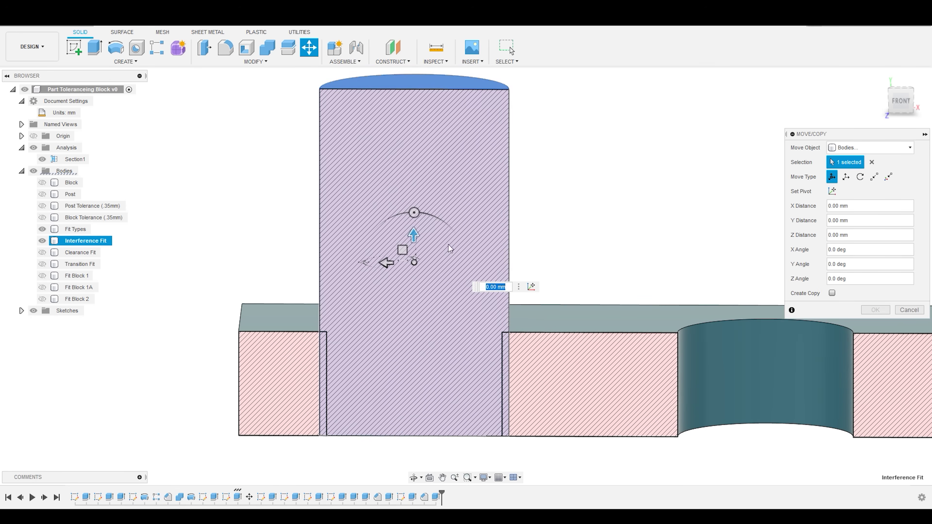
scroll(450, 249, "down", 3)
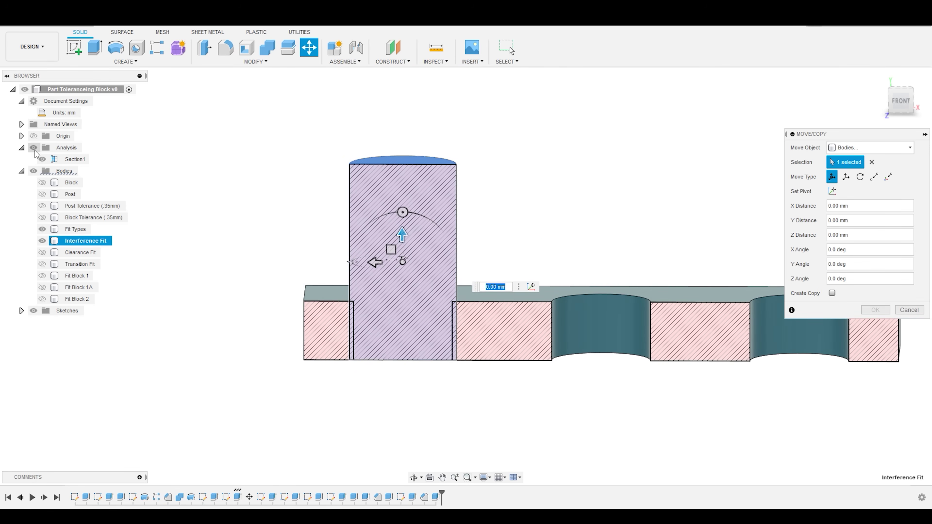
Hide Section1 and the Interference Fit post, and show the Clearance Fit post
left_click(43, 159)
scroll(572, 194, "down", 3)
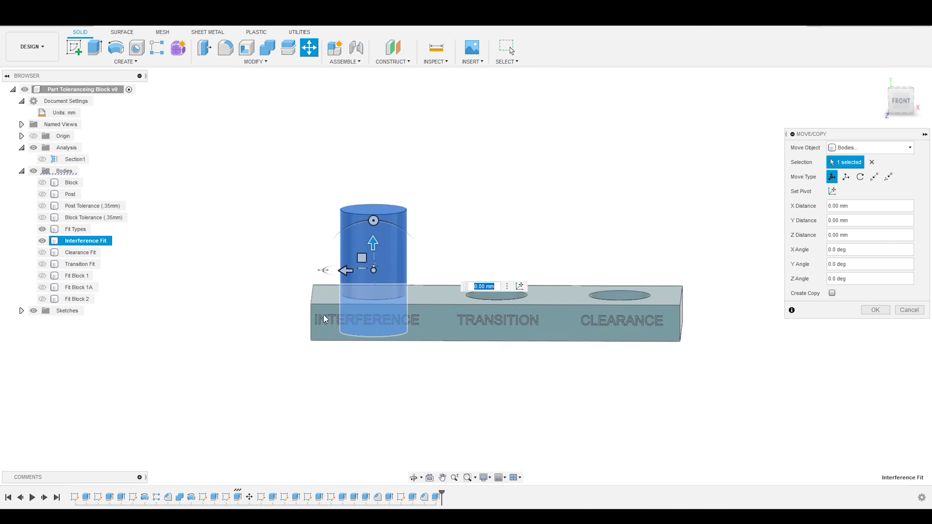
scroll(622, 301, "up", 3)
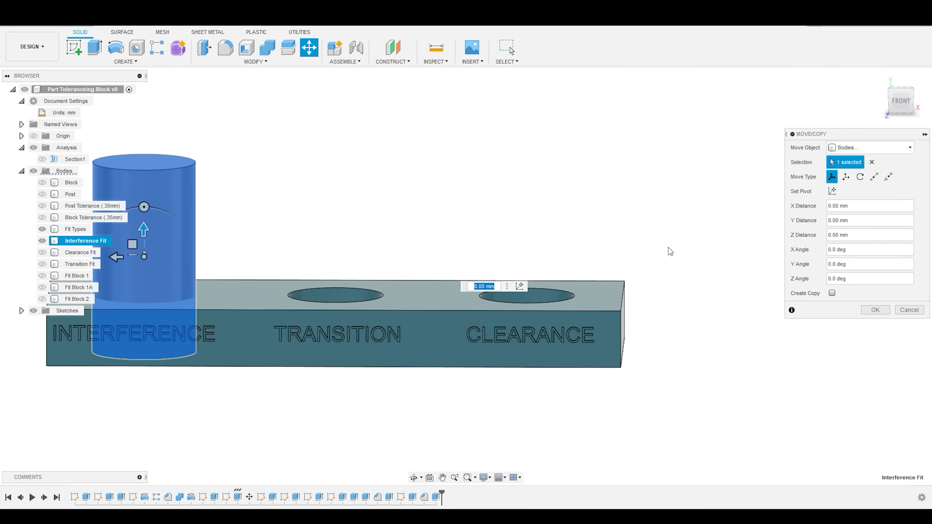
scroll(615, 270, "down", 3)
left_click(42, 240)
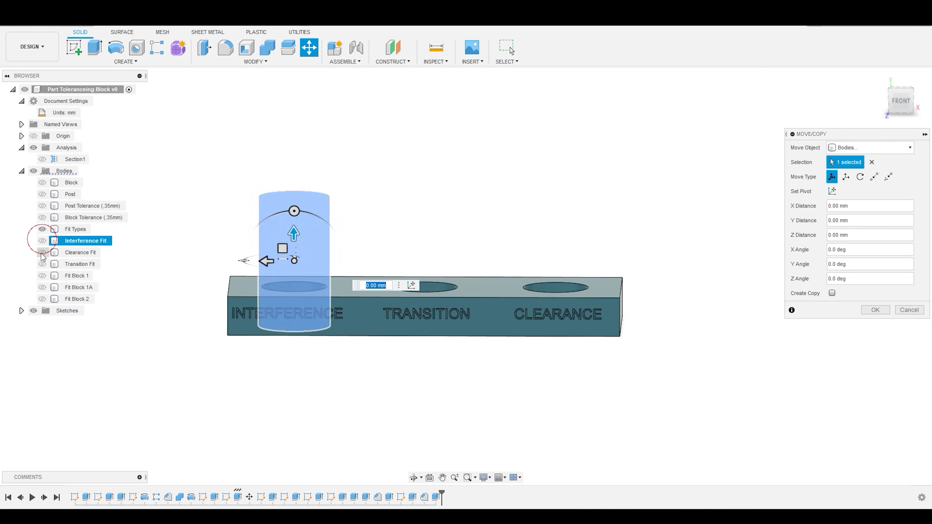
left_click(43, 252)
Orbit over the block, snap to the FRONT view, and turn Section1 back on
scroll(579, 285, "up", 1)
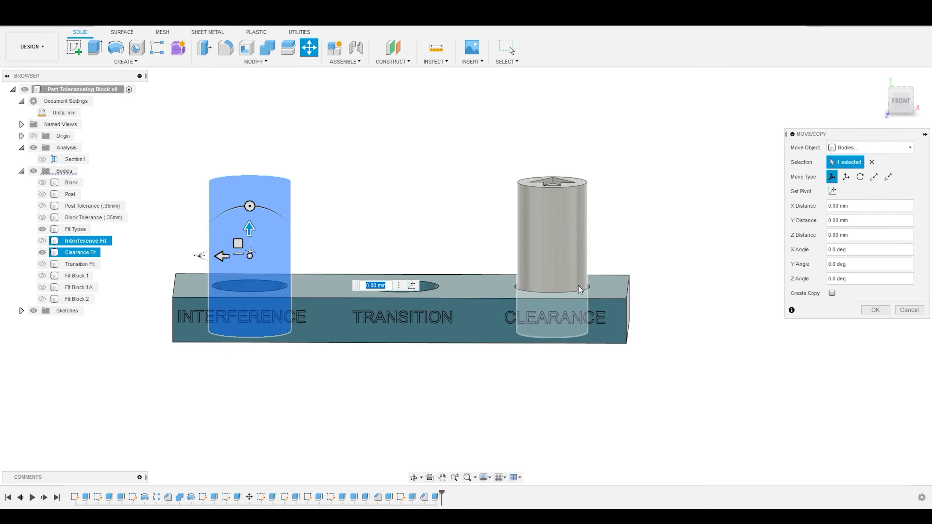
middle_click_drag(578, 286, 586, 319, "shift")
scroll(590, 298, "up", 4)
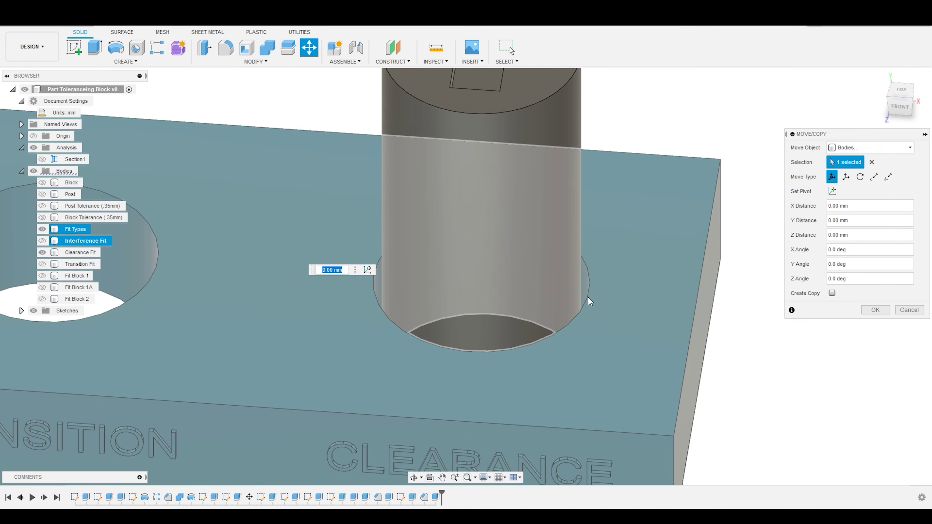
scroll(589, 232, "down", 3)
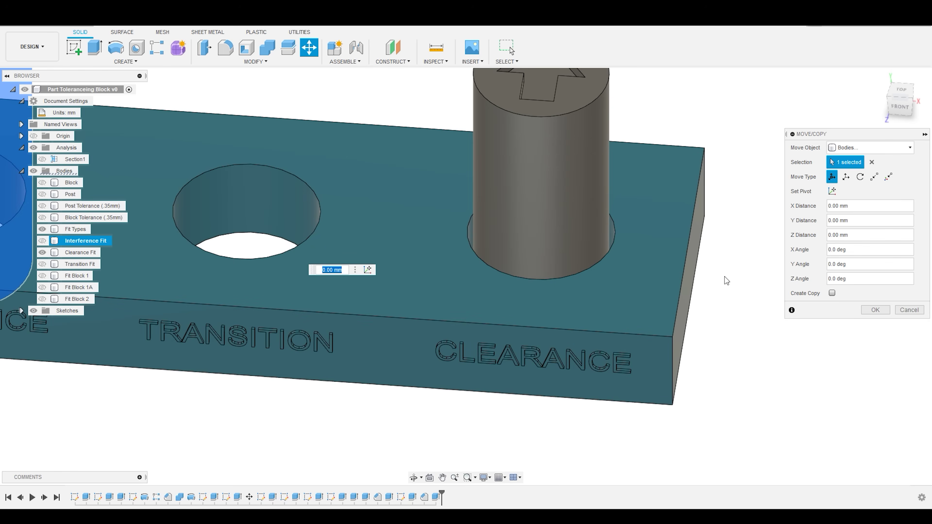
scroll(490, 172, "down", 3)
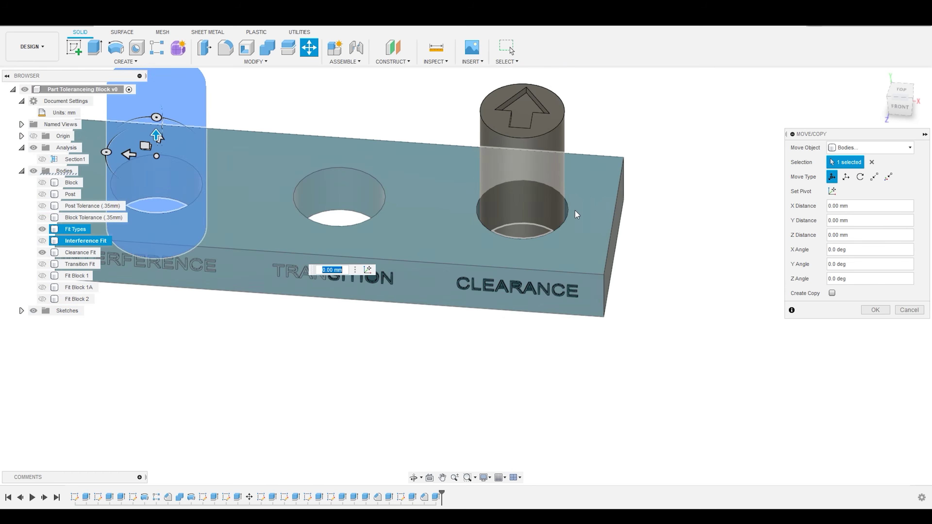
scroll(577, 136, "up", 3)
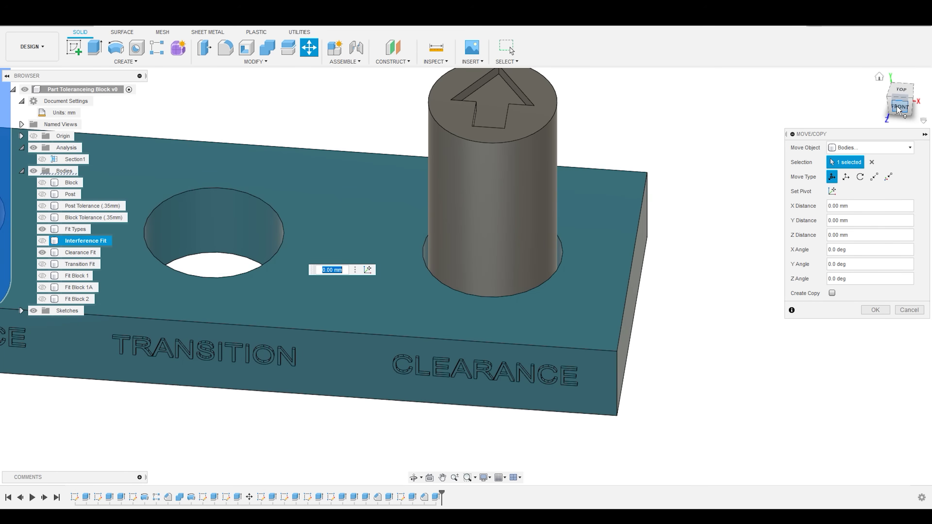
left_click(898, 110)
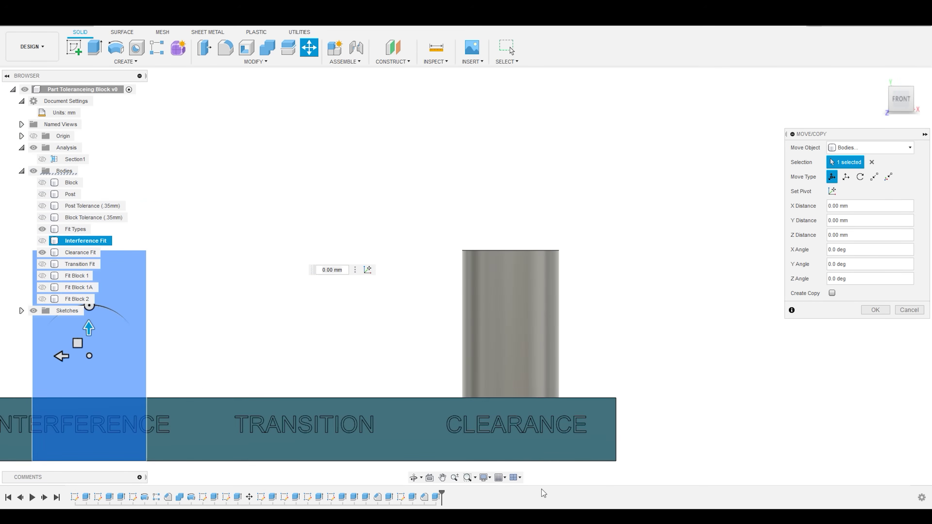
scroll(579, 450, "up", 2)
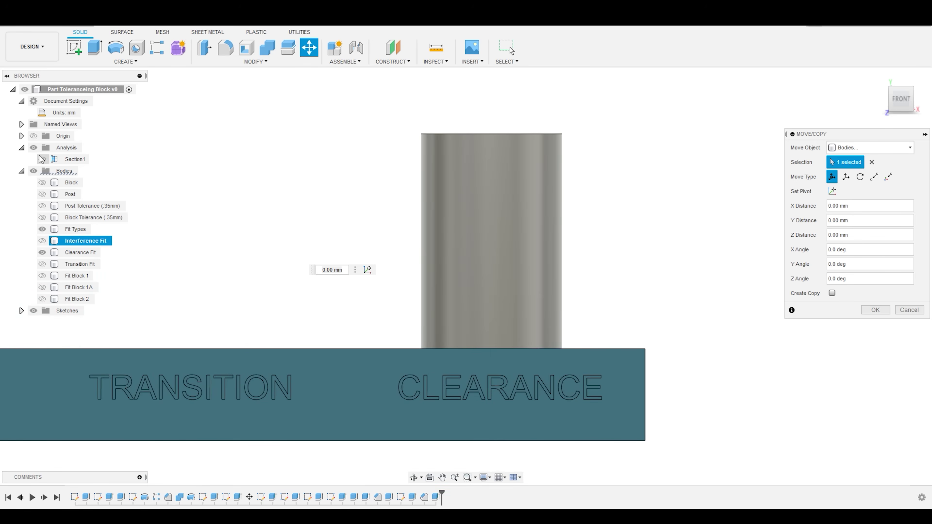
left_click(41, 158)
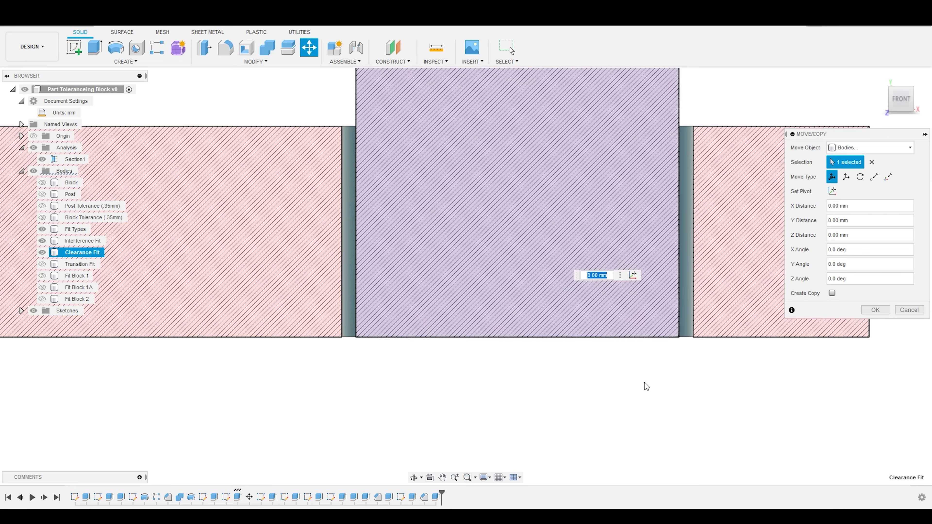
Drag the Clearance Fit post down along Z, then back to its original height
scroll(547, 382, "down", 3)
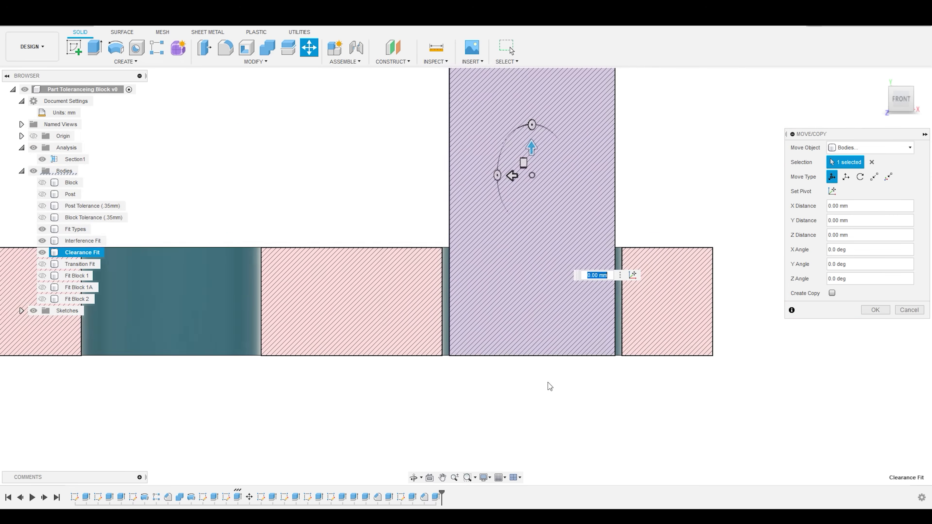
scroll(631, 249, "up", 2)
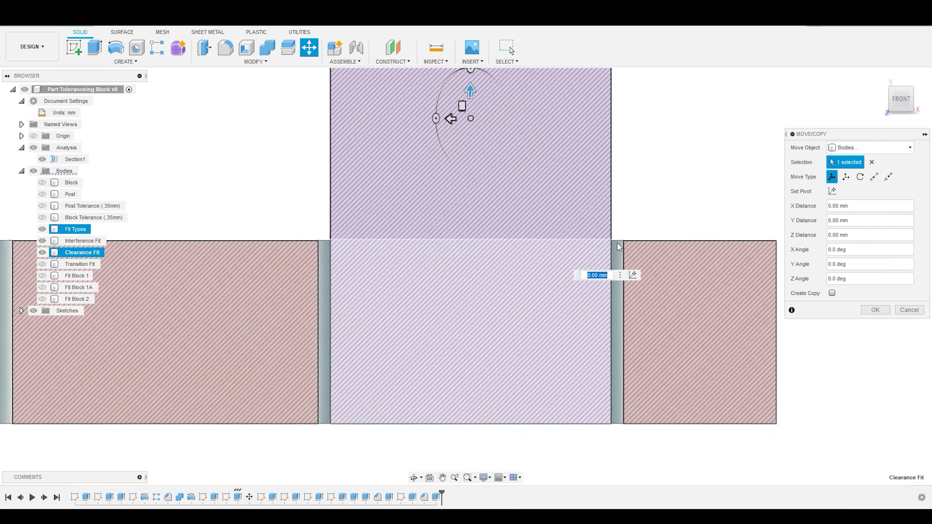
scroll(525, 209, "down", 3)
mouse_move(495, 142)
left_mouse_down()
mouse_move(491, 278)
mouse_move(488, 121)
mouse_move(479, 274)
mouse_move(483, 117)
mouse_move(481, 164)
mouse_move(483, 123)
mouse_move(485, 141)
left_mouse_up()
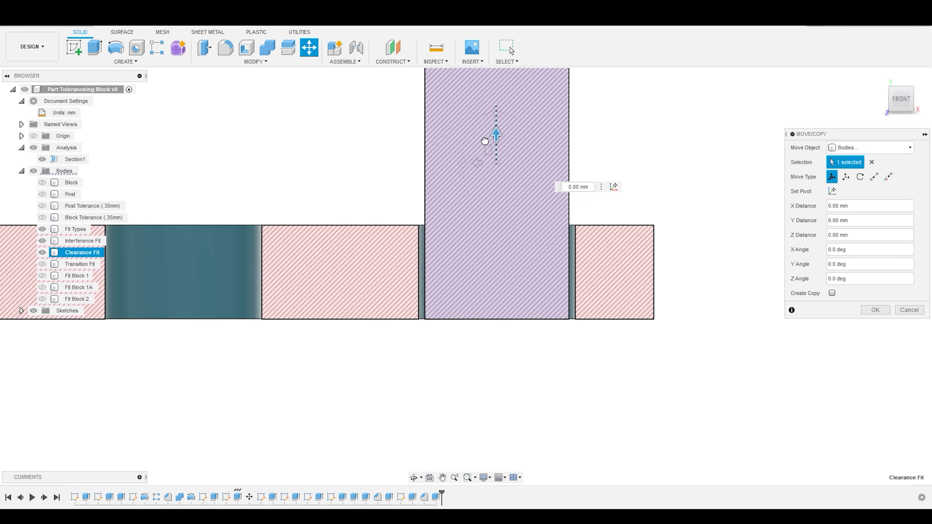
middle_click_drag(628, 111, 580, 202, "shift")
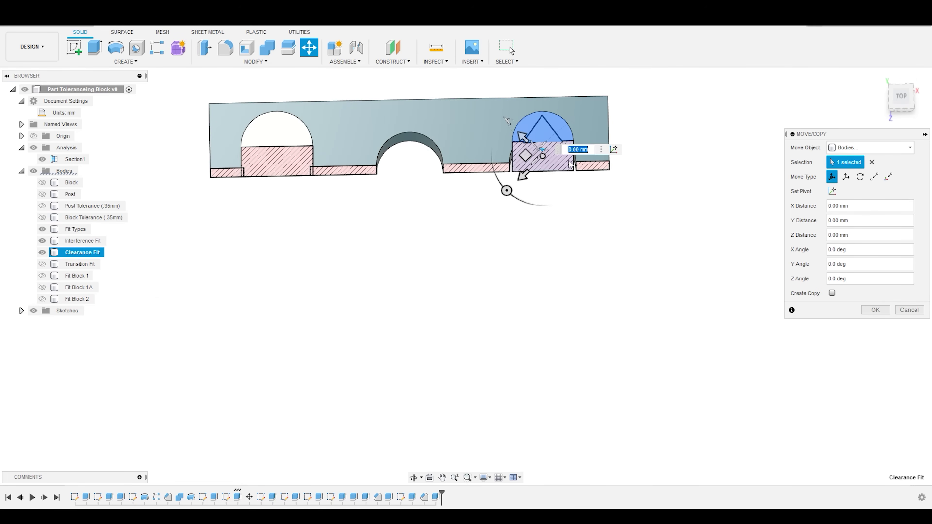
Hide Section1, rotate the Clearance Fit post -30 deg about Z, and confirm with OK
left_click(43, 160)
scroll(551, 167, "down", 3)
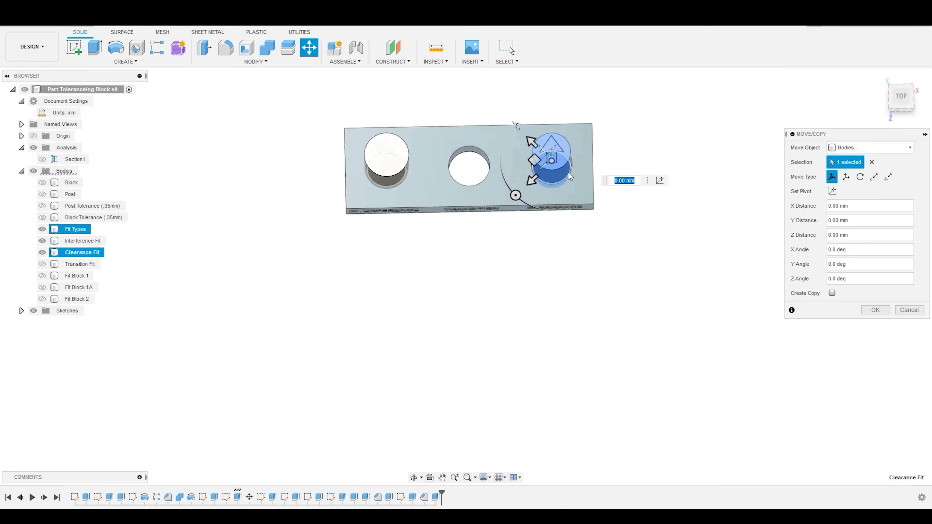
scroll(527, 176, "up", 4)
scroll(544, 126, "up", 2)
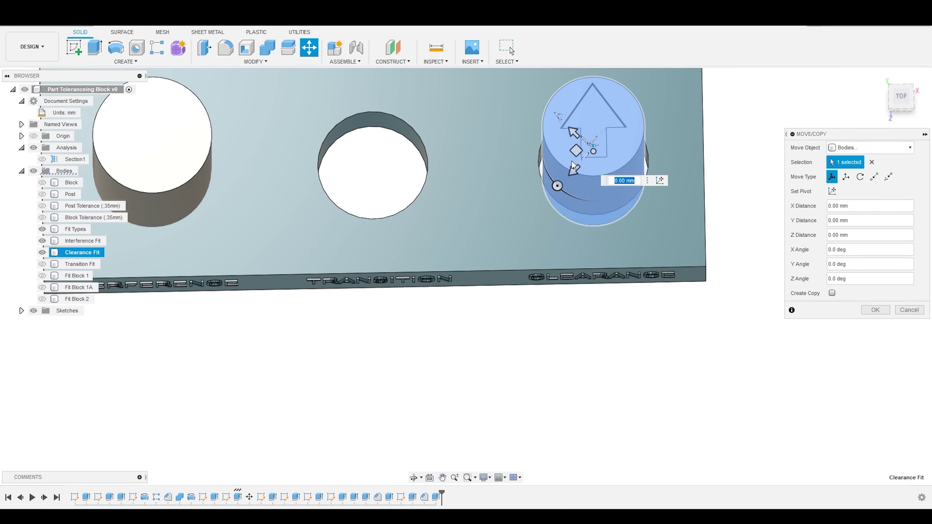
left_click_drag(567, 183, 515, 177)
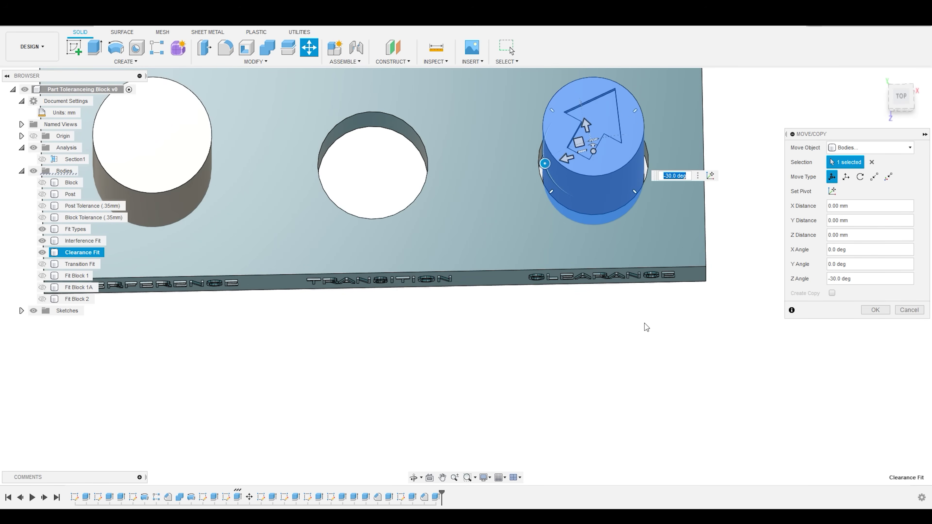
middle_click_drag(643, 326, 654, 109, "shift")
scroll(623, 343, "down", 3)
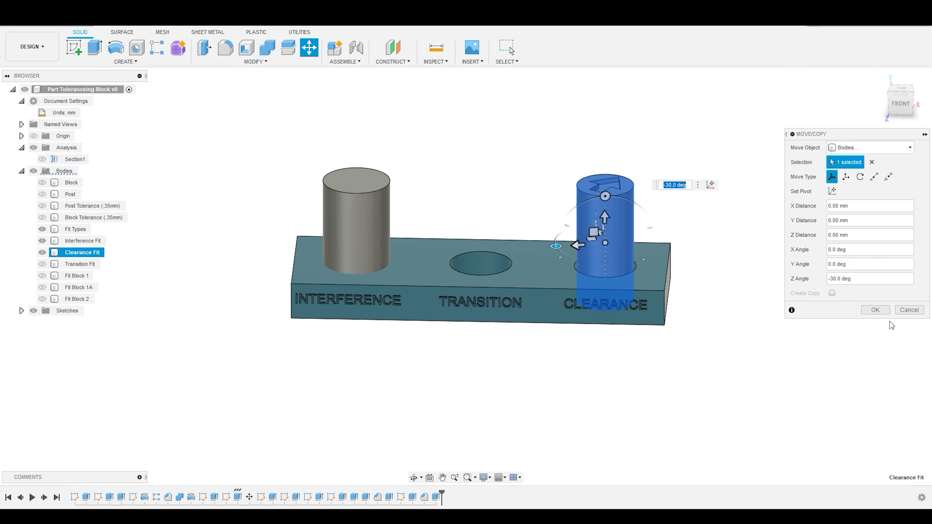
left_click(875, 309)
left_click(664, 255)
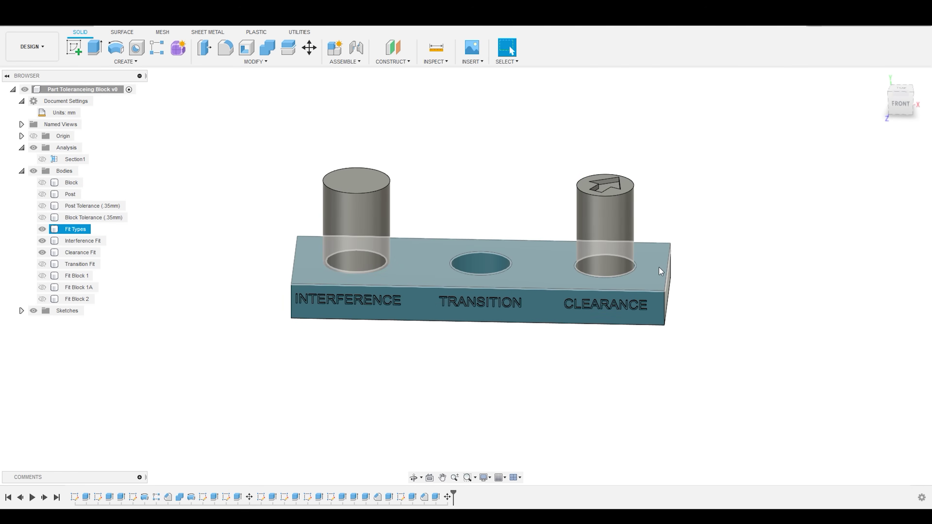
Select and deselect the Fit Types block and the clearance post
left_click(702, 193)
left_click(652, 261)
scroll(618, 285, "up", 5)
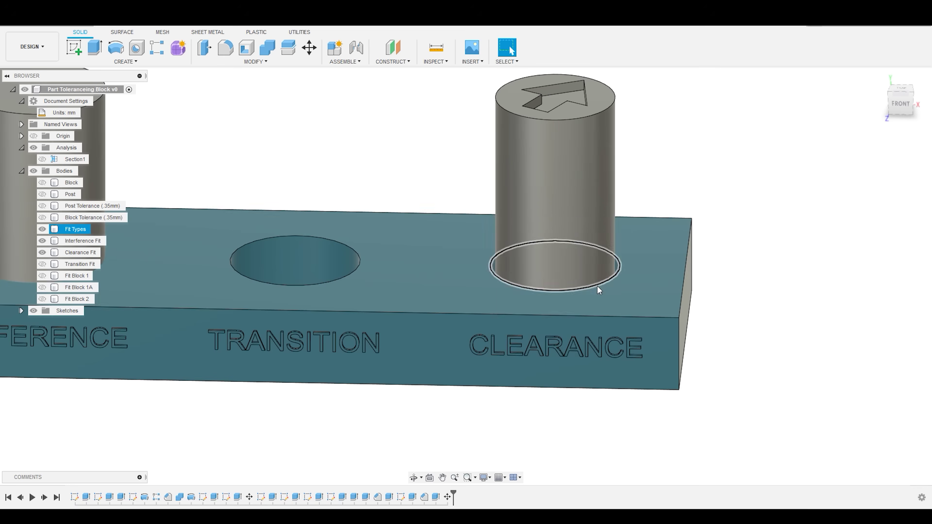
left_click(638, 189)
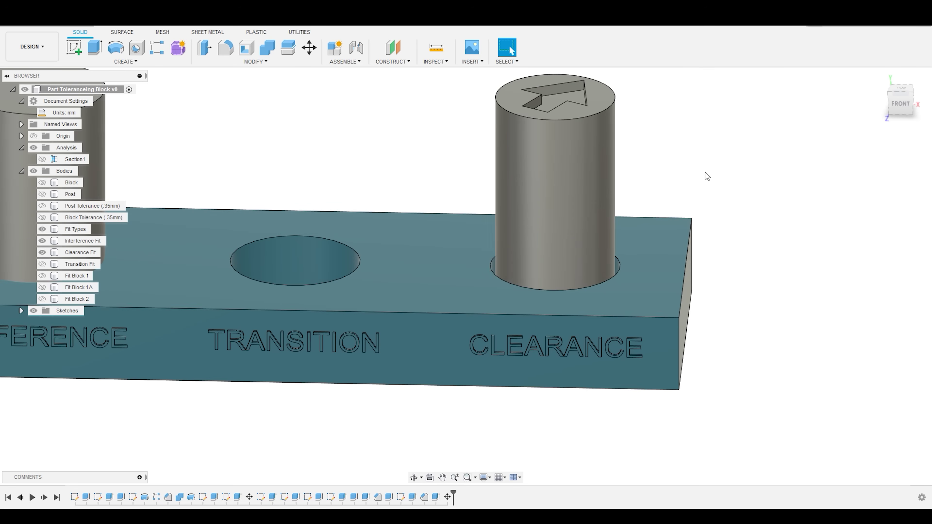
scroll(705, 172, "down", 3)
left_click(636, 192)
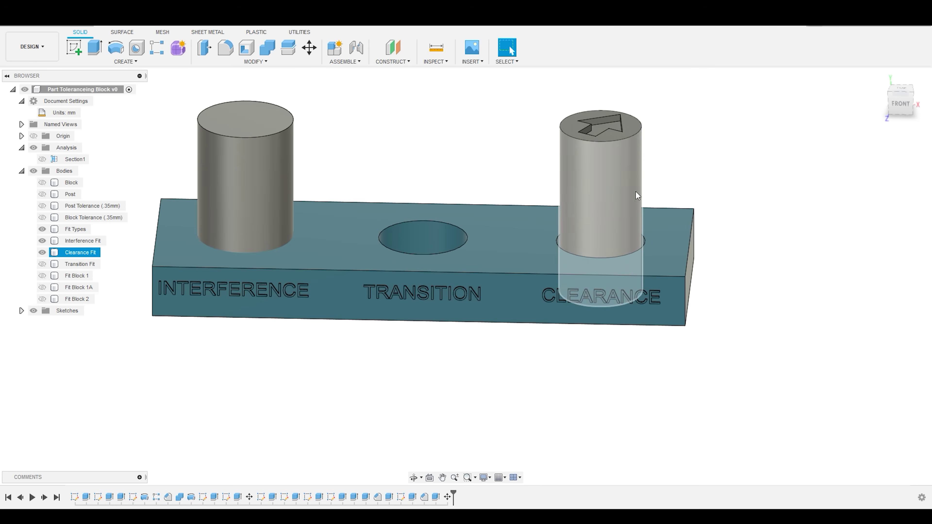
left_click(465, 125)
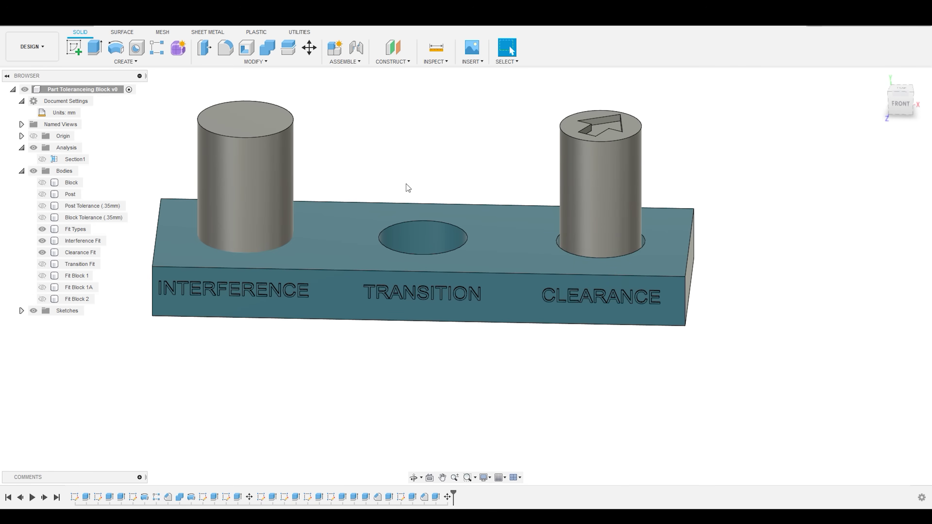
Toggle Clearance Fit off and on, show Transition Fit, and snap to FRONT view
left_click(43, 252)
left_click(42, 252)
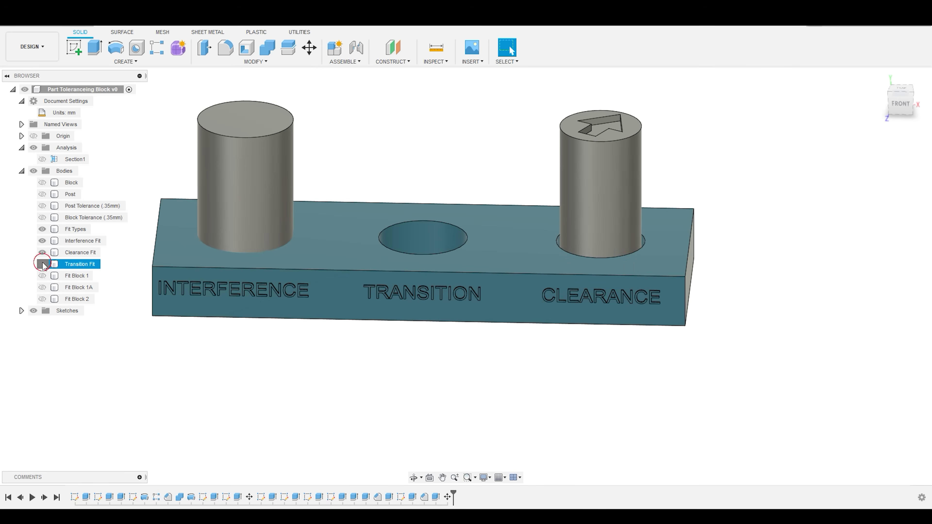
left_click(42, 264)
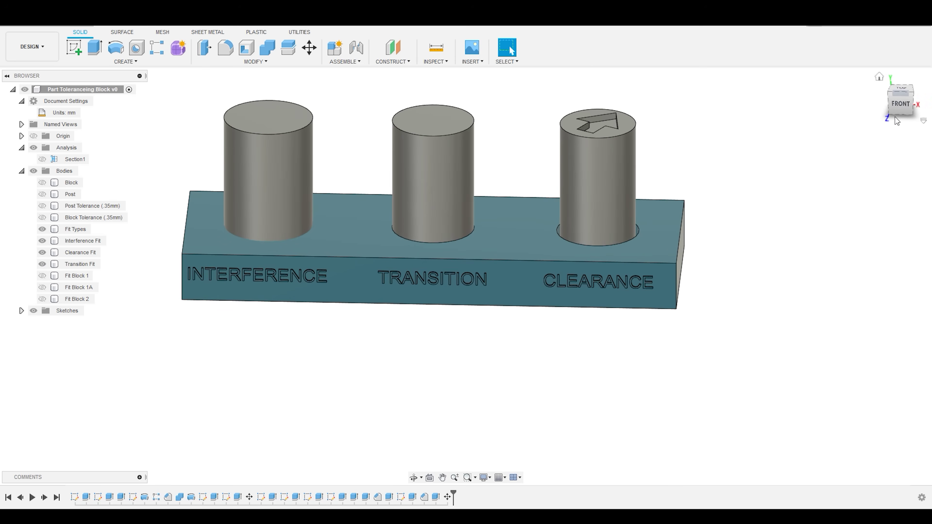
left_click(901, 104)
left_click(441, 271)
scroll(441, 284, "down", 3)
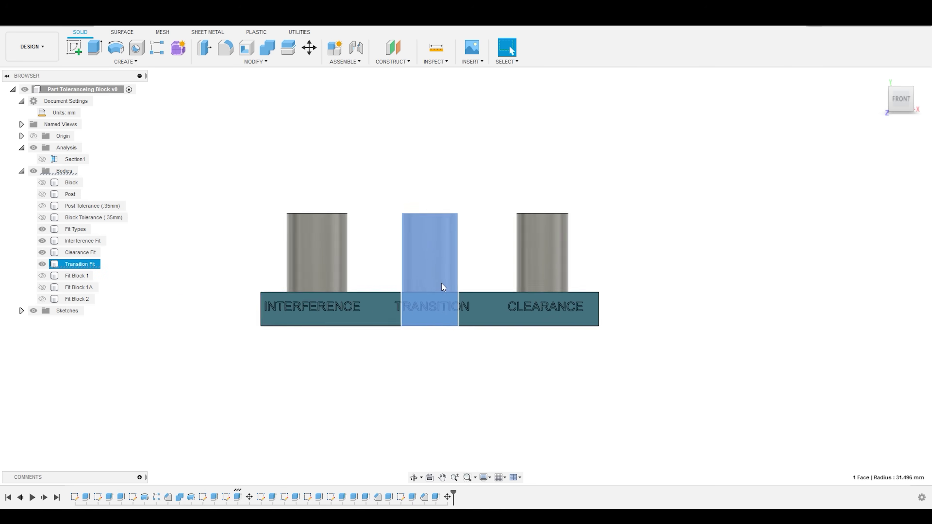
scroll(408, 328, "up", 6)
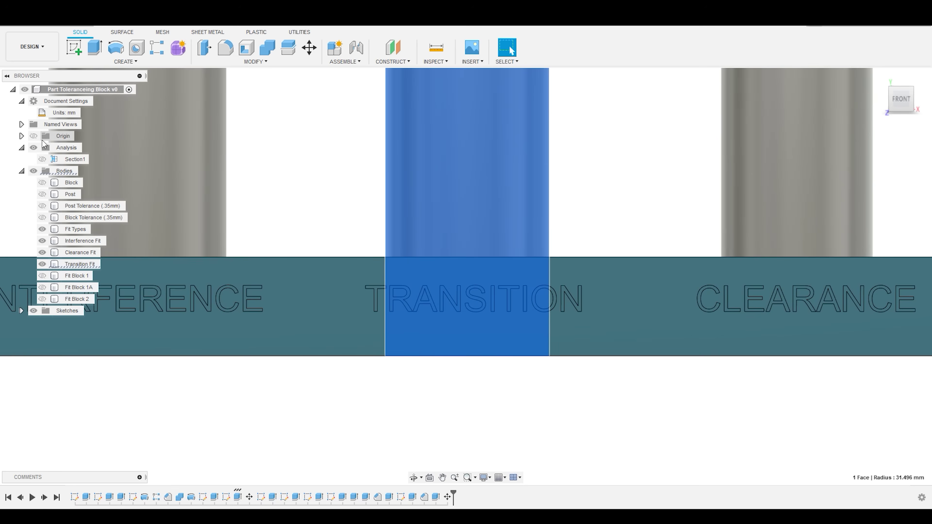
Toggle Section1's visibility and select the Fit Types block body
left_click(42, 159)
left_click(75, 229)
scroll(395, 245, "up", 5)
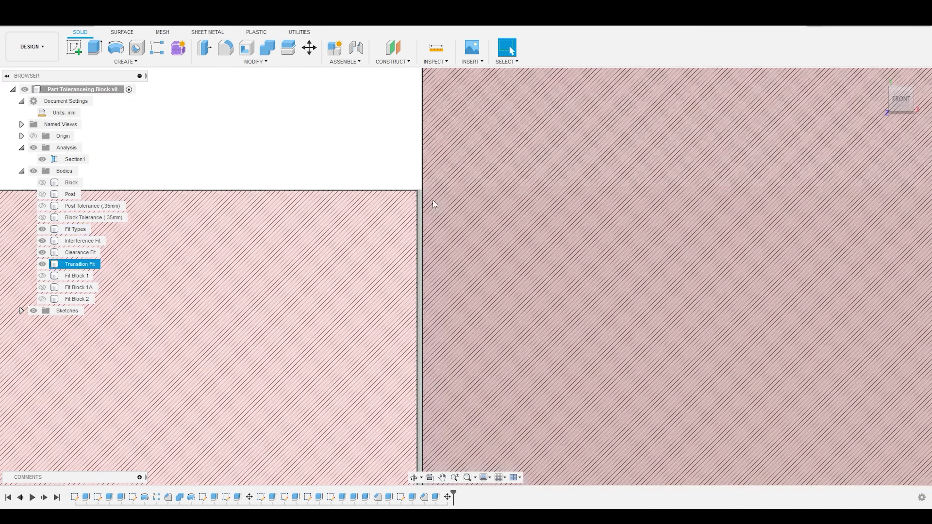
scroll(422, 179, "down", 3)
scroll(335, 164, "down", 3)
scroll(257, 176, "down", 4)
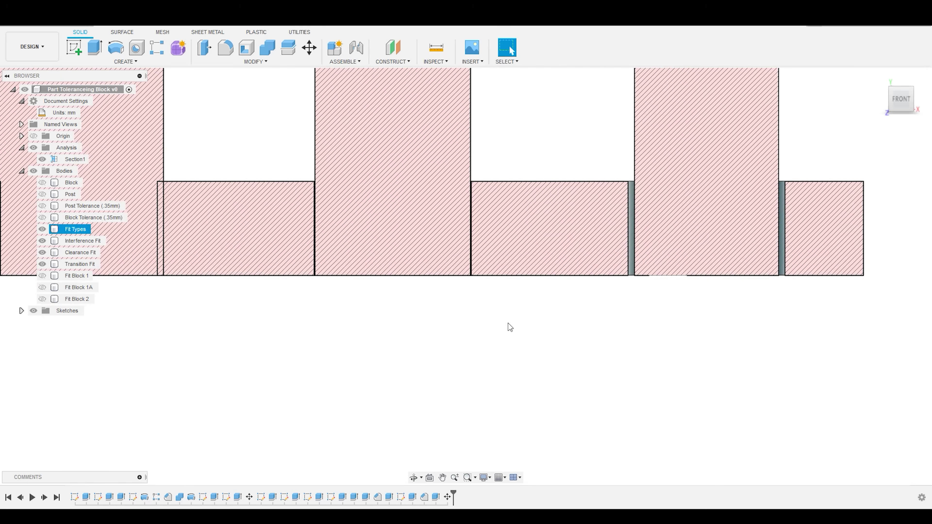
scroll(572, 163, "up", 5)
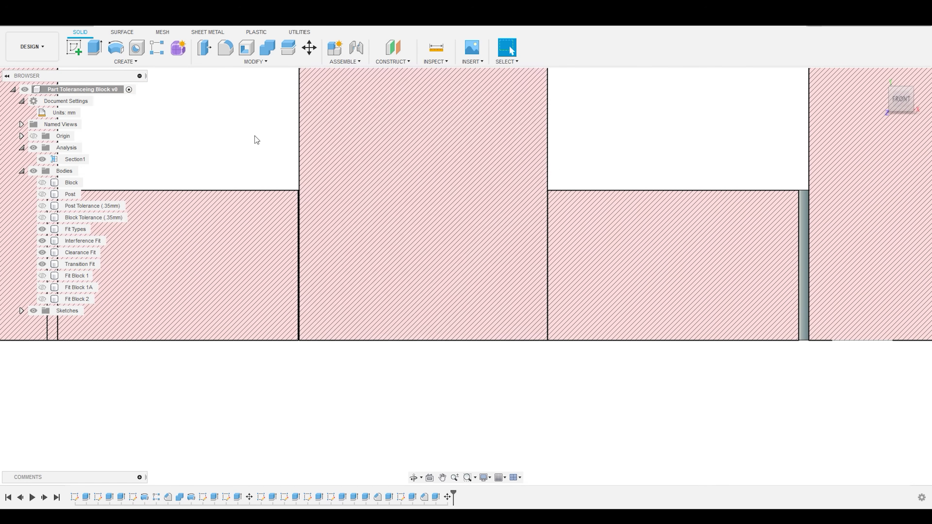
Select the Transition Fit body, then deselect it and clear the selection
left_click(346, 264)
scroll(348, 266, "down", 2)
scroll(349, 262, "down", 1)
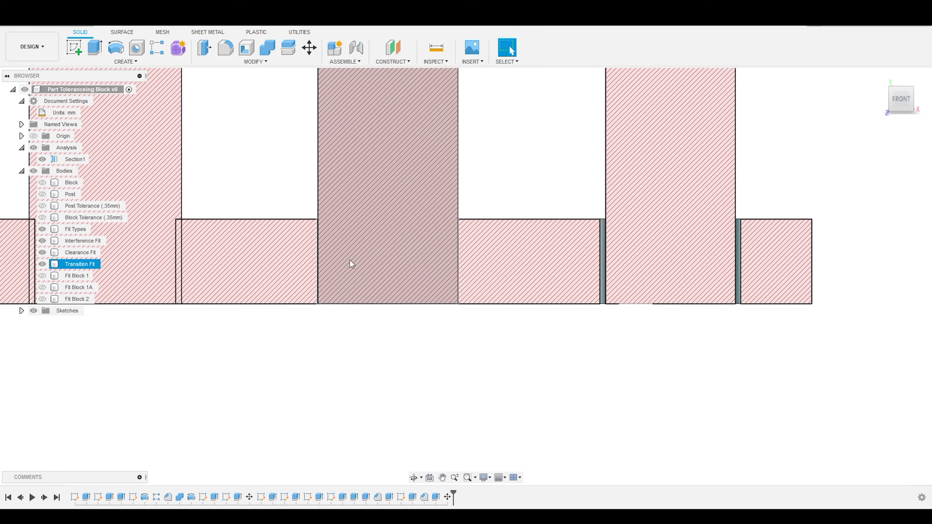
left_click(499, 194)
scroll(532, 353, "down", 3)
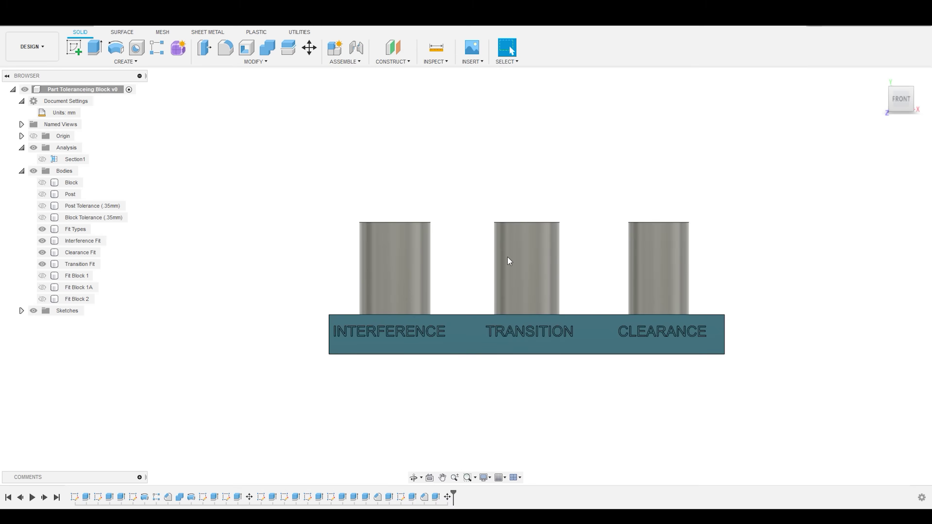
scroll(510, 261, "up", 3)
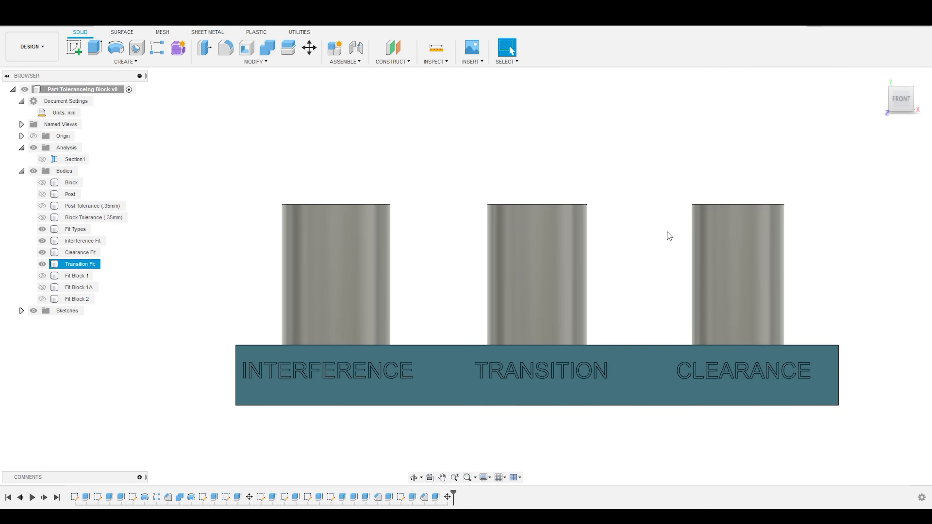
left_click(672, 127)
Orbit to an angled view and zoom in on the three posts and the clearance arrow
scroll(160, 161, "down", 2)
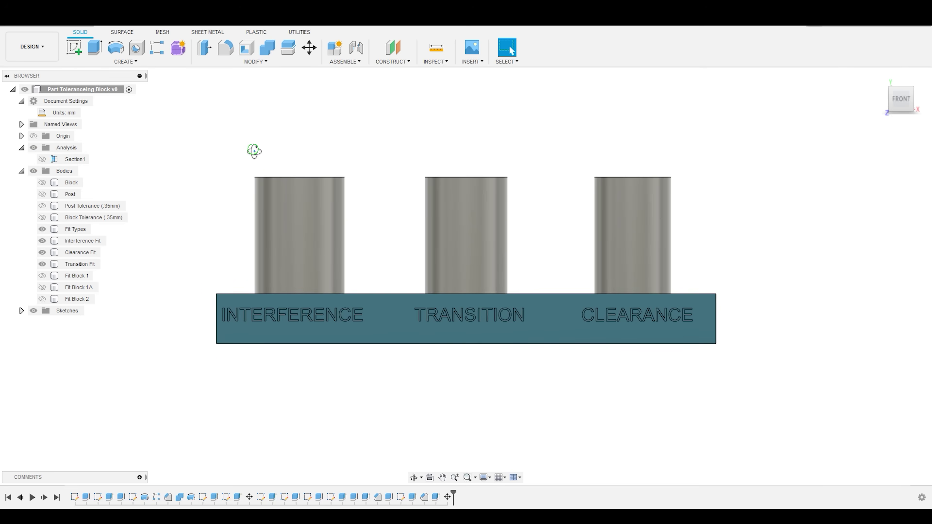
middle_click_drag(253, 150, 266, 175, "shift")
scroll(665, 269, "down", 3)
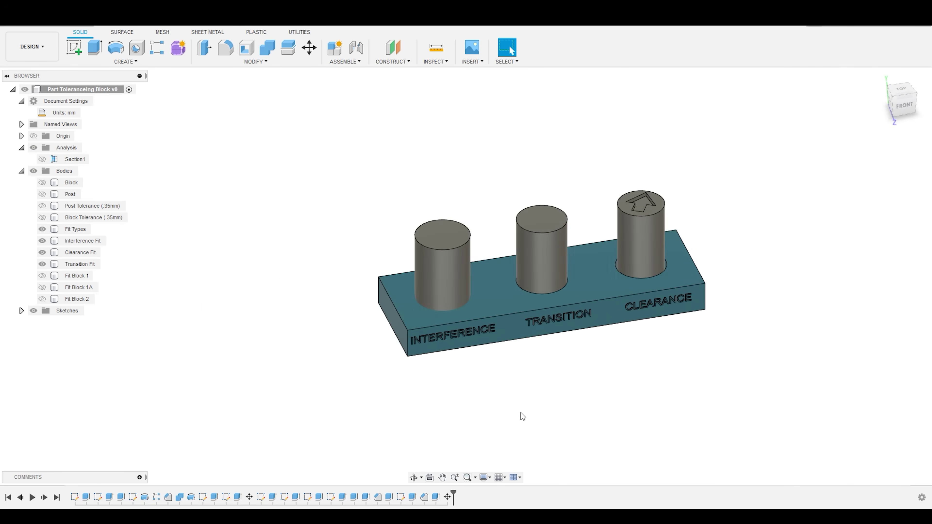
scroll(545, 384, "up", 4)
scroll(540, 370, "down", 3)
scroll(745, 197, "up", 3)
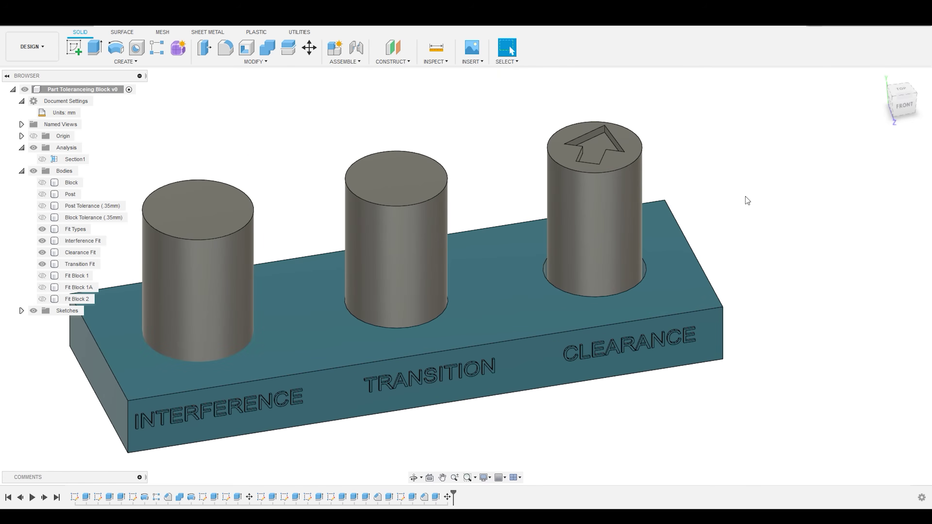
scroll(810, 303, "down", 2)
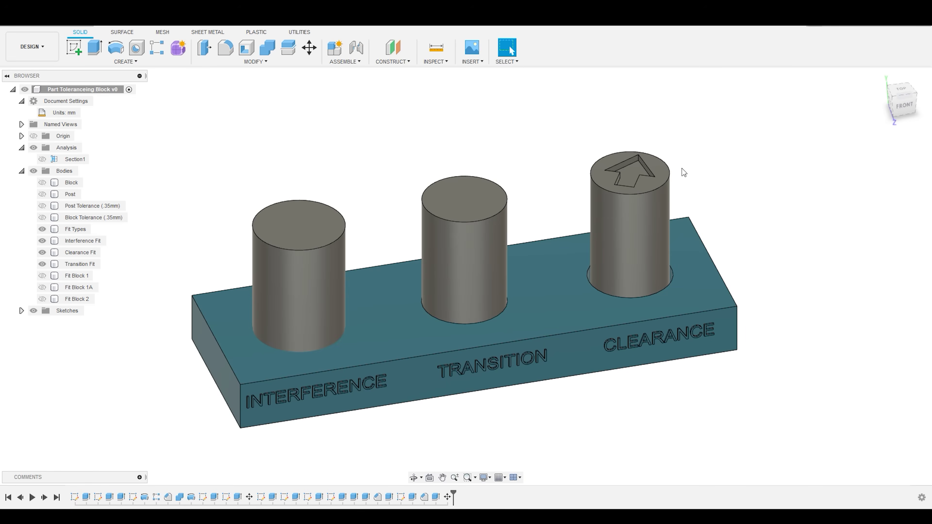
Hide Fit Types and the Interference, Clearance and Transition posts, and show Fit Block 1
left_click(42, 229)
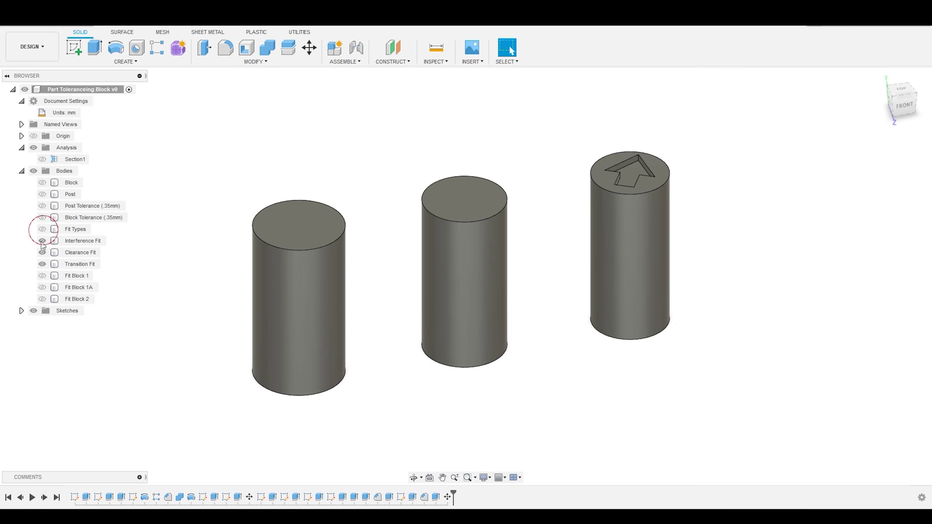
left_click(42, 241)
left_click(43, 252)
left_click(43, 264)
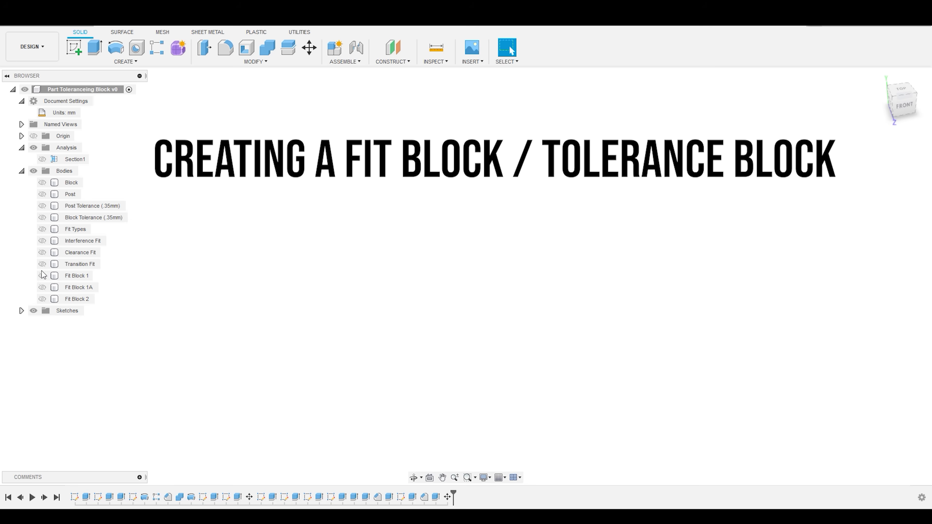
left_click(42, 275)
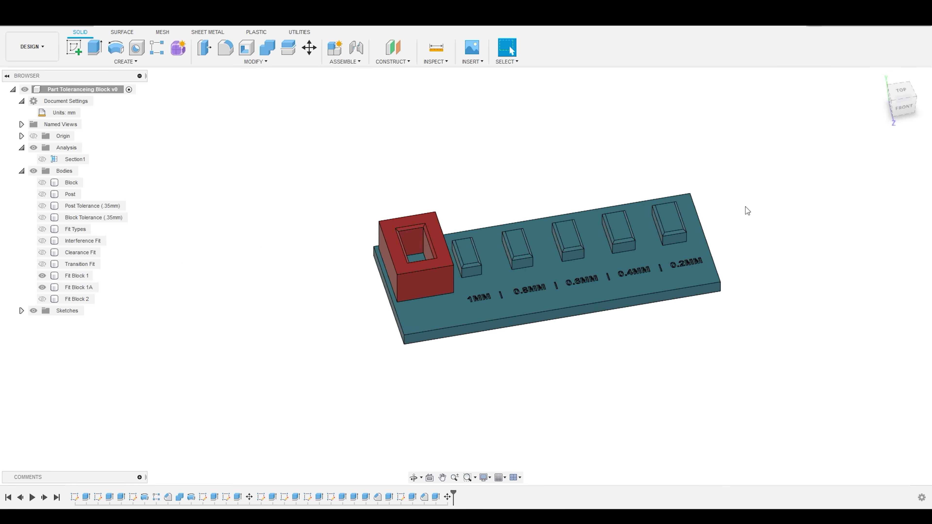
scroll(746, 207, "up", 3)
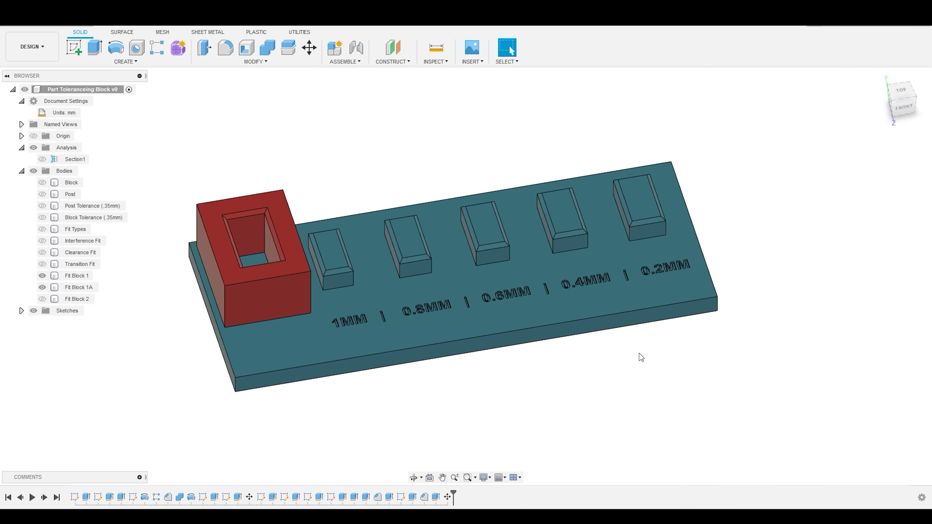
right_click(331, 496)
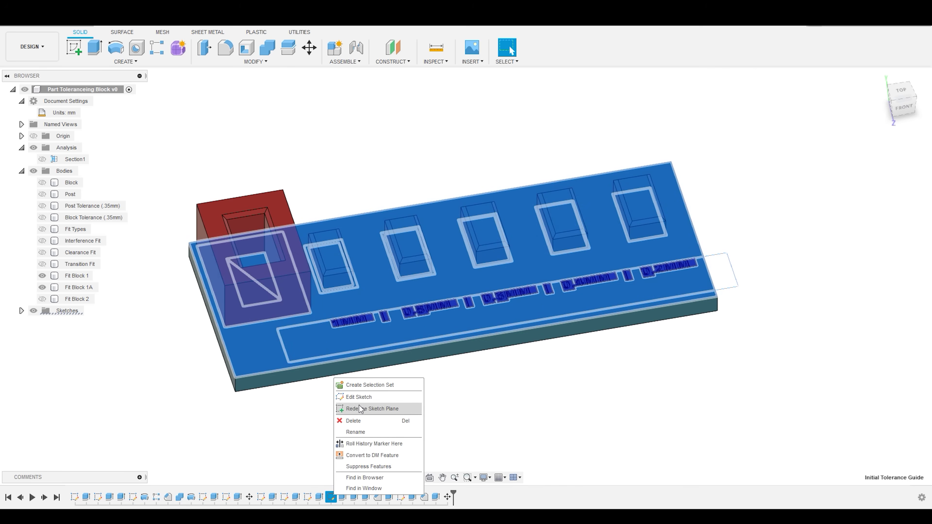
left_click(361, 397)
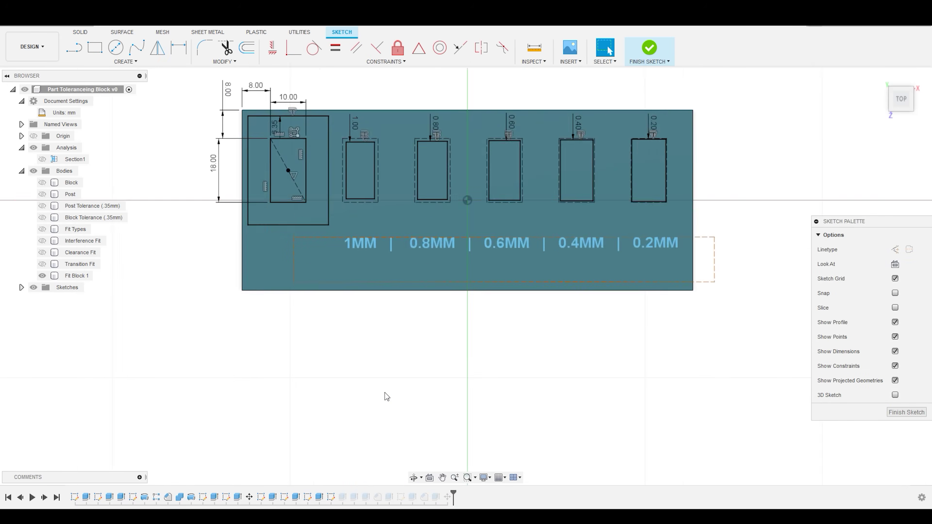
scroll(385, 392, "down", 2)
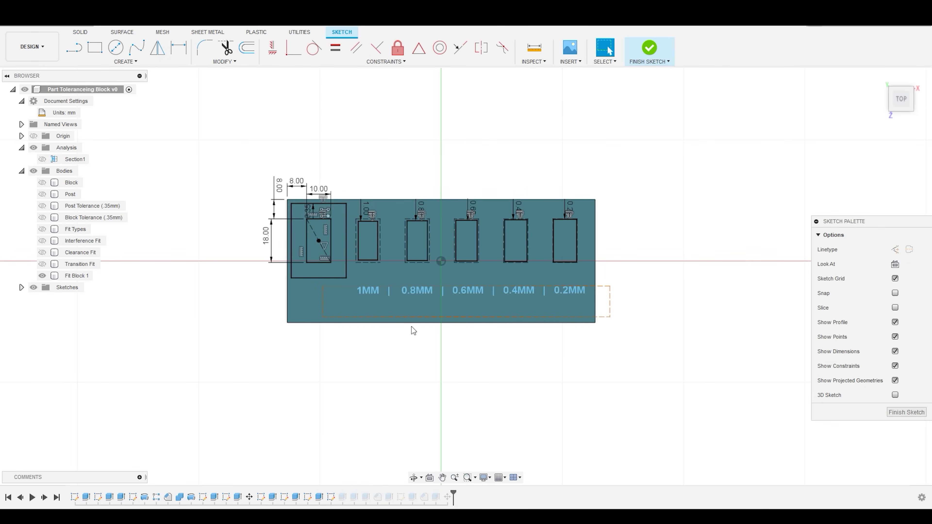
scroll(436, 353, "up", 4)
scroll(445, 371, "down", 4)
scroll(424, 198, "up", 3)
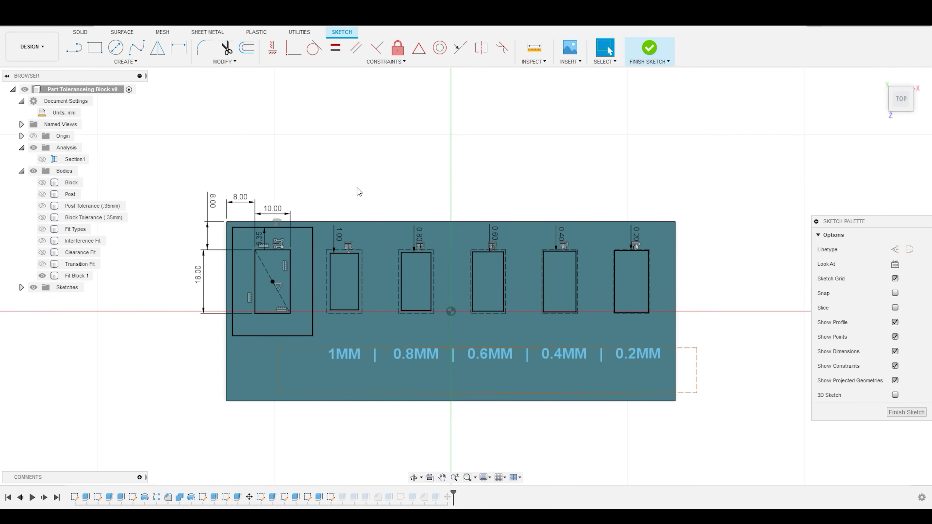
scroll(282, 163, "up", 1)
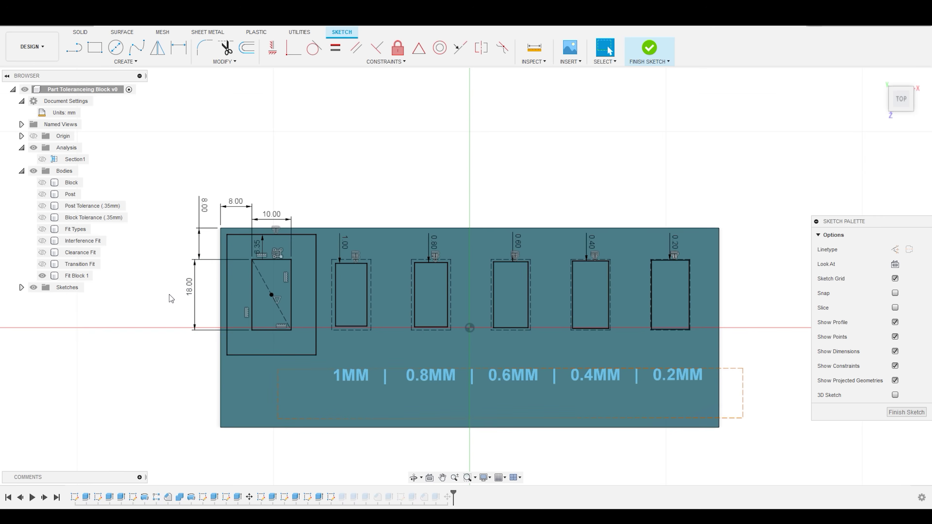
scroll(169, 295, "up", 5)
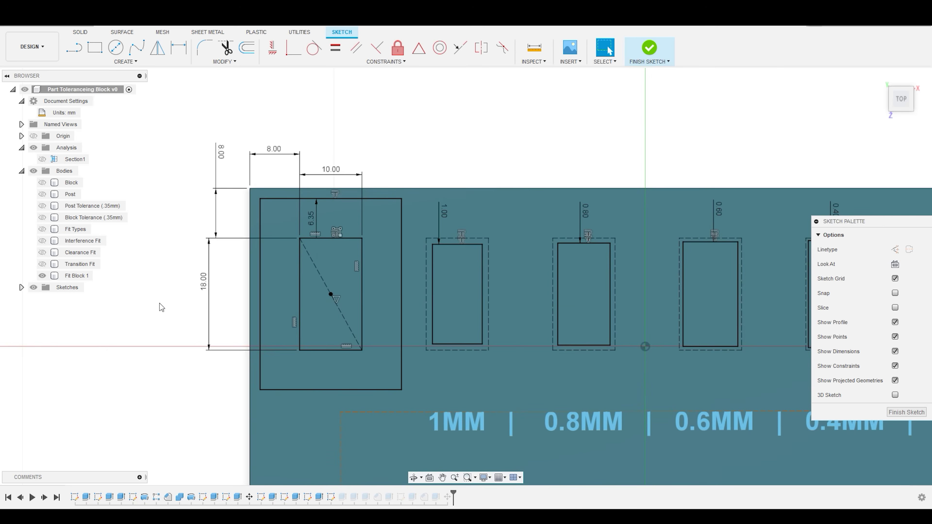
scroll(272, 327, "down", 4)
scroll(278, 304, "up", 3)
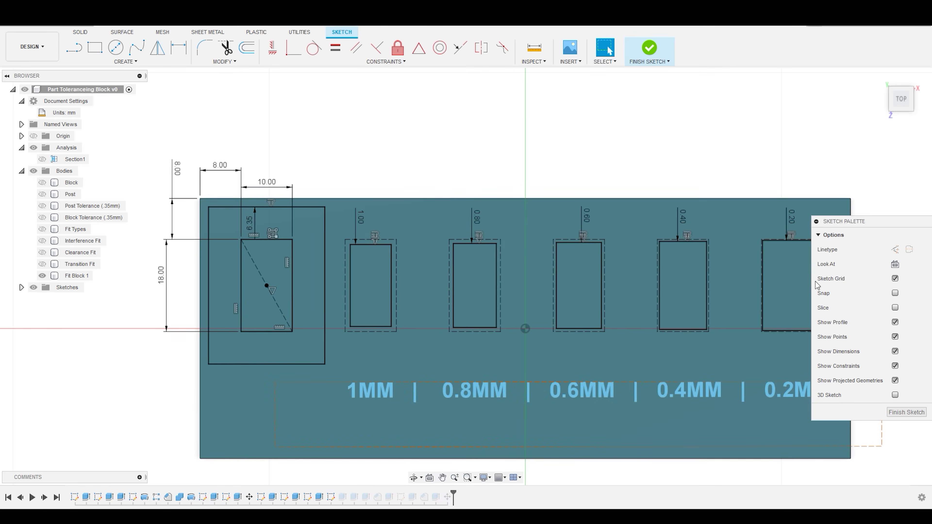
scroll(273, 294, "down", 2)
scroll(345, 289, "up", 2)
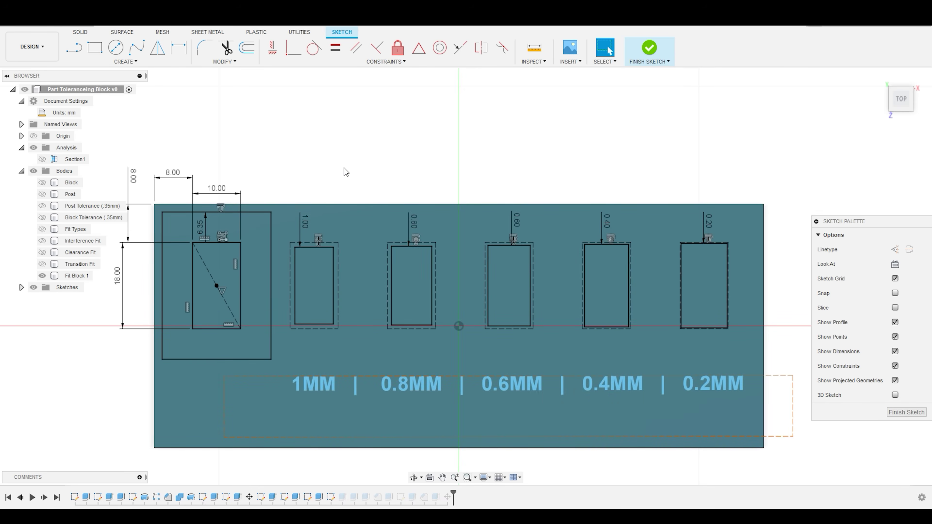
scroll(345, 171, "up", 2)
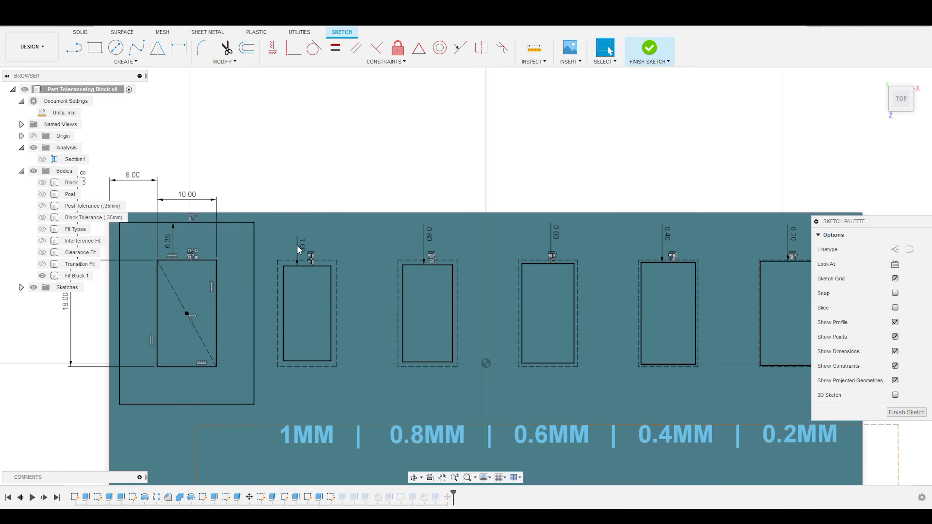
left_click_drag(297, 245, 305, 230)
scroll(349, 221, "up", 3)
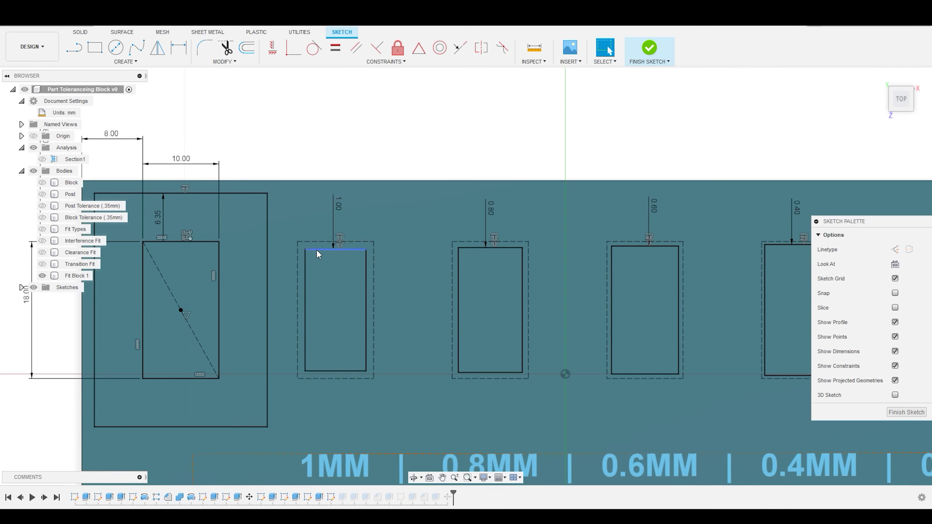
scroll(354, 352, "down", 2)
scroll(374, 352, "down", 2)
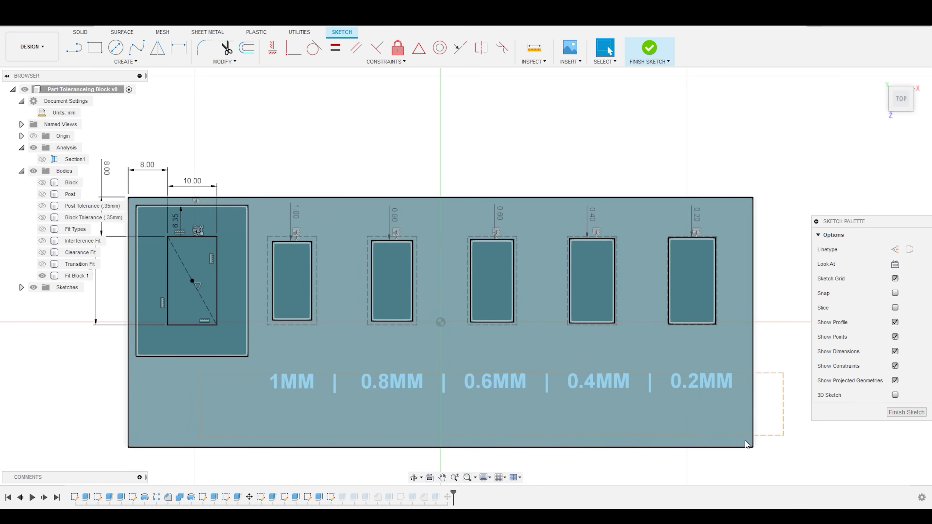
left_click(906, 411)
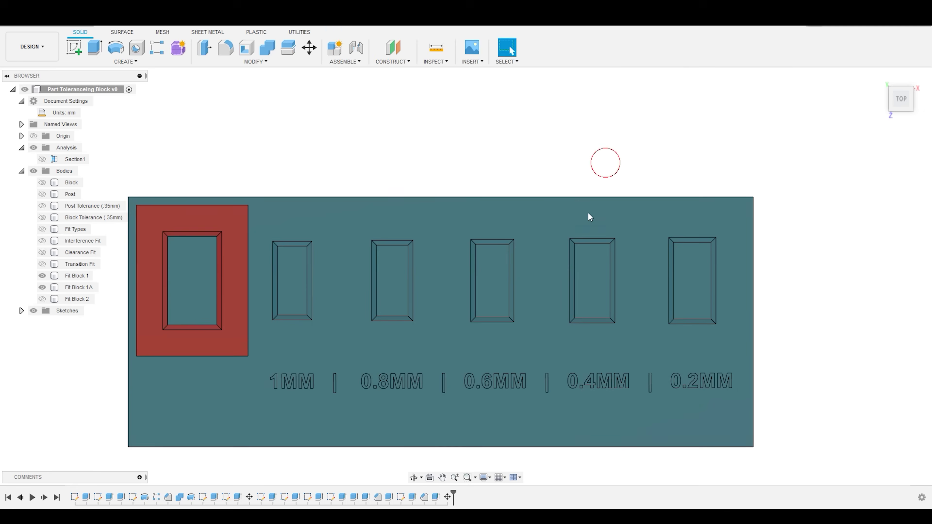
Orbit the model to an angled 3D view and deselect Fit Block 1
middle_click_drag(521, 372, 573, 342, "shift")
scroll(561, 347, "down", 3)
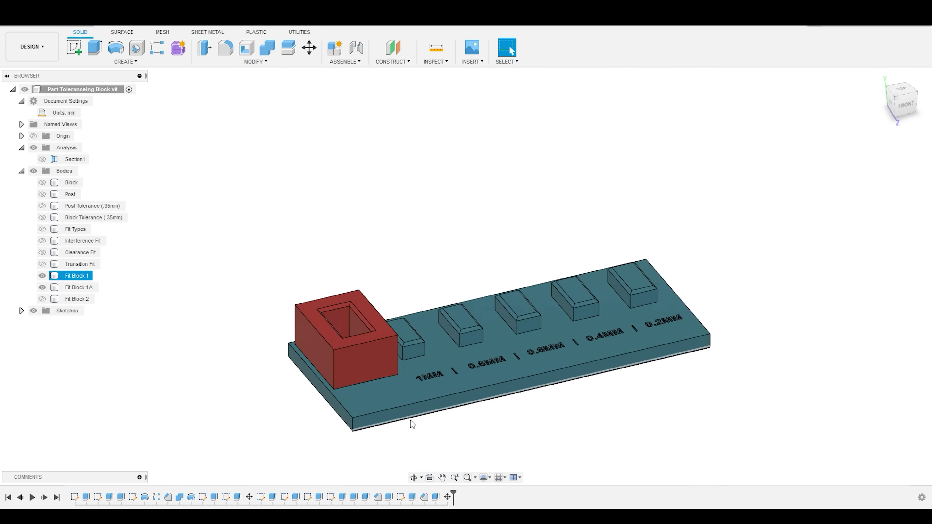
scroll(411, 424, "up", 3)
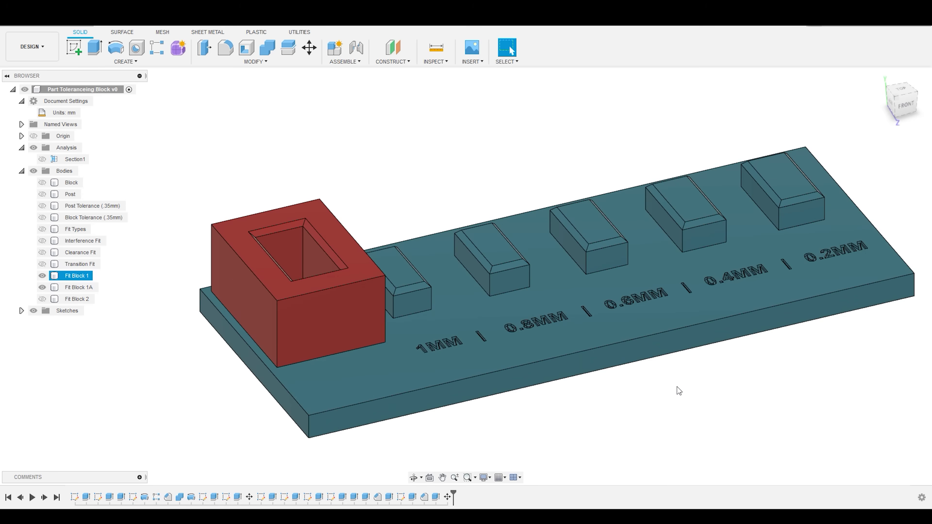
left_click(678, 390)
scroll(683, 401, "down", 3)
scroll(683, 402, "up", 3)
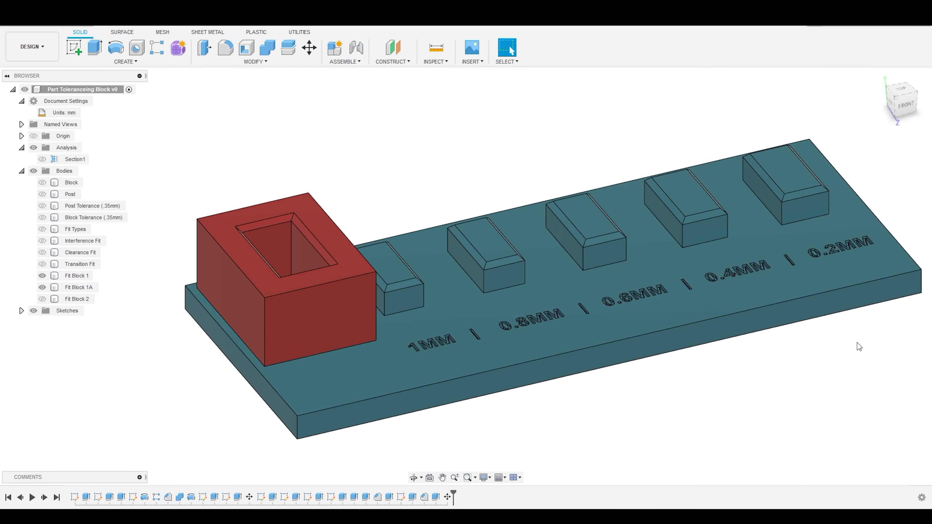
scroll(845, 355, "down", 2)
Select the red Fit Block 1A, view it from above, then pan the model left
left_click(426, 340)
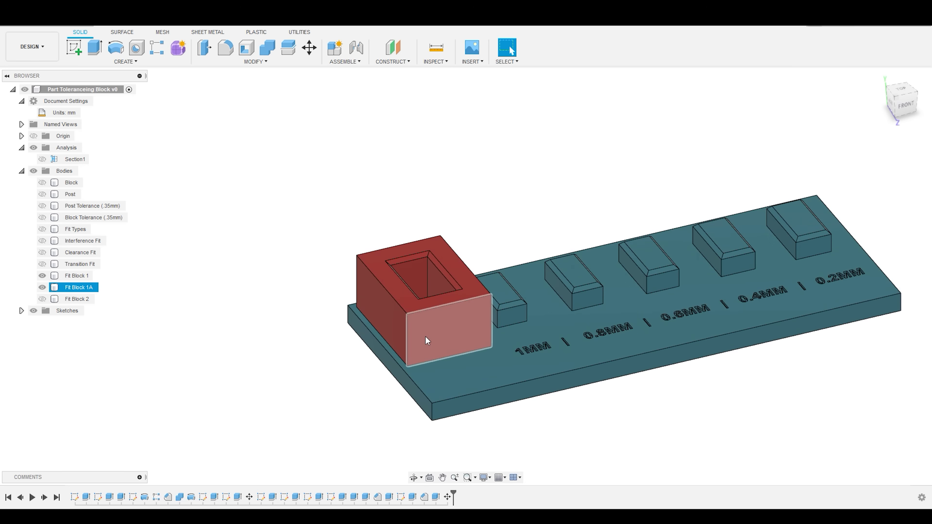
scroll(427, 336, "up", 2)
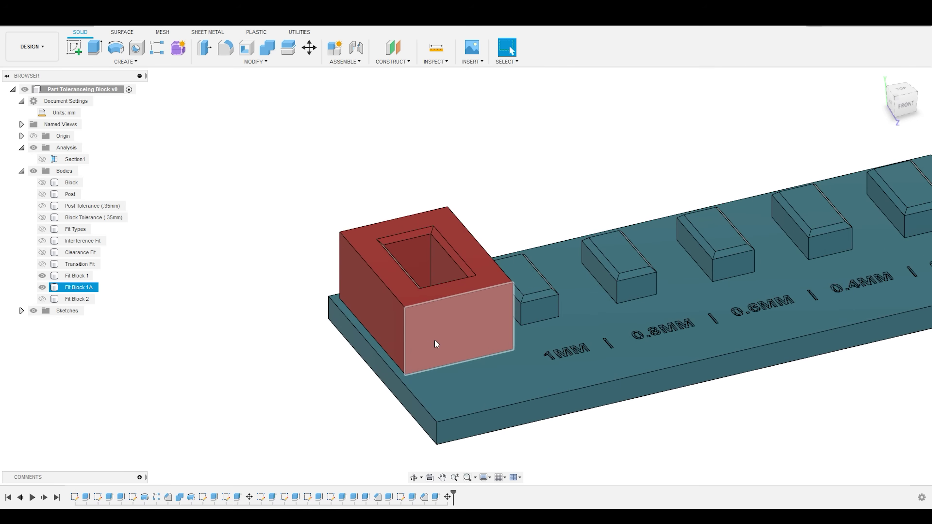
middle_click_drag(434, 340, 421, 372, "shift")
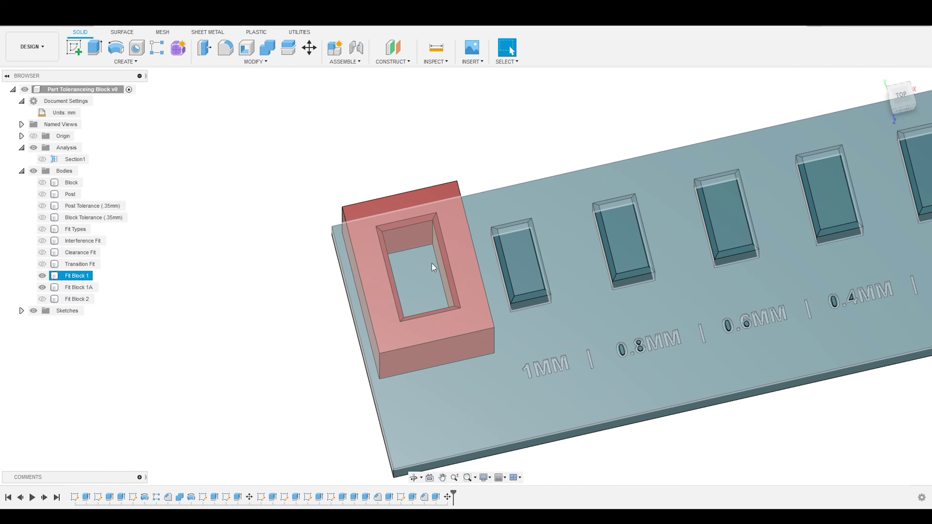
left_click(302, 331)
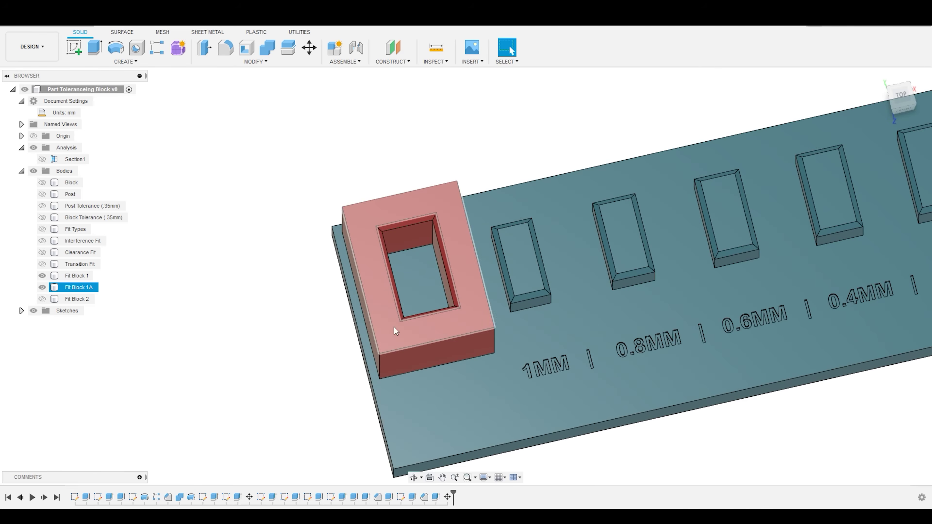
left_click(244, 301)
middle_click_drag(244, 301, 153, 291)
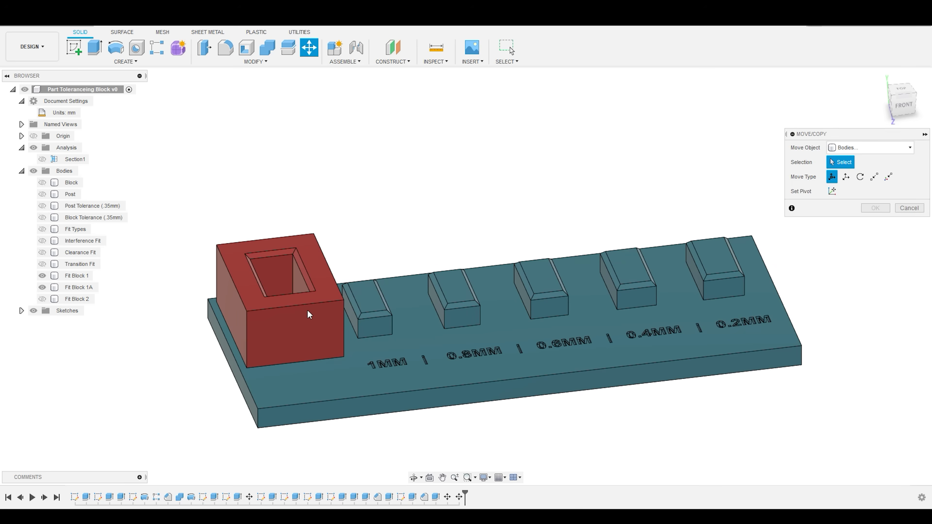
Move Fit Block 1A up, across and down onto the first post to test the fit
left_click(293, 320)
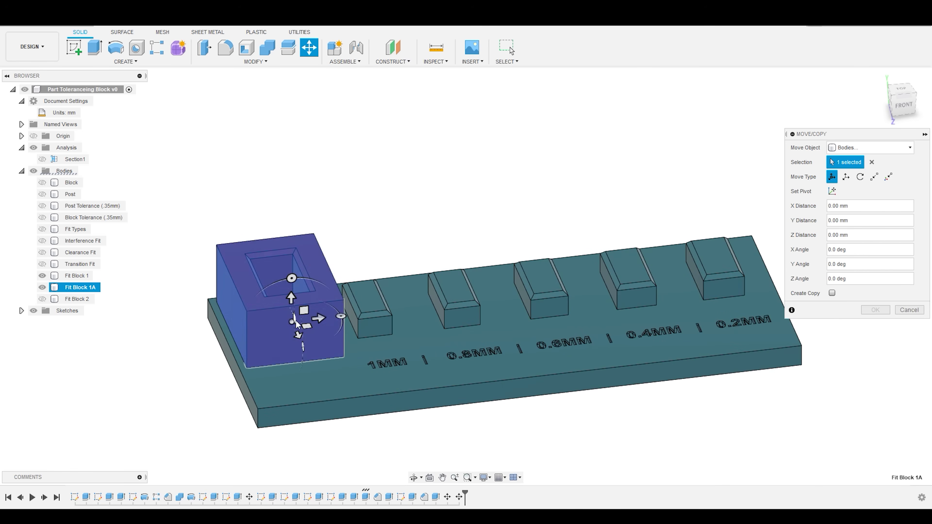
left_click_drag(292, 298, 291, 216)
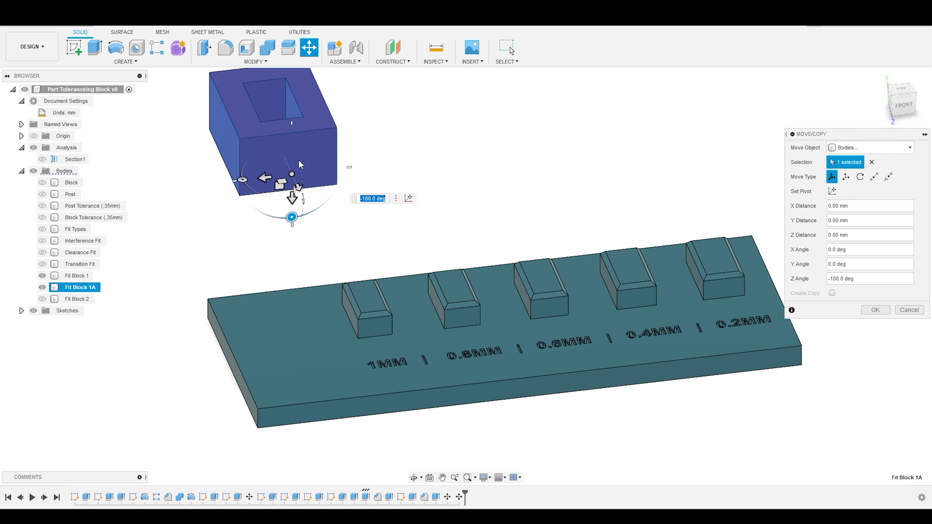
left_click_drag(264, 178, 364, 167)
left_click_drag(389, 201, 391, 291)
left_click_drag(363, 254, 363, 254)
left_click_drag(383, 291, 467, 252)
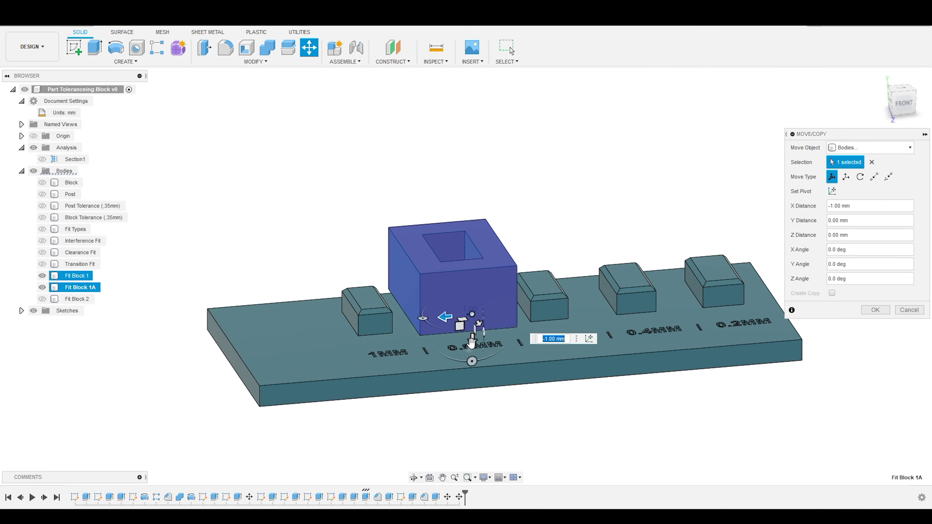
Test the block on the 0.6MM and 0.4MM posts, then cancel the move
left_click_drag(473, 326, 562, 333)
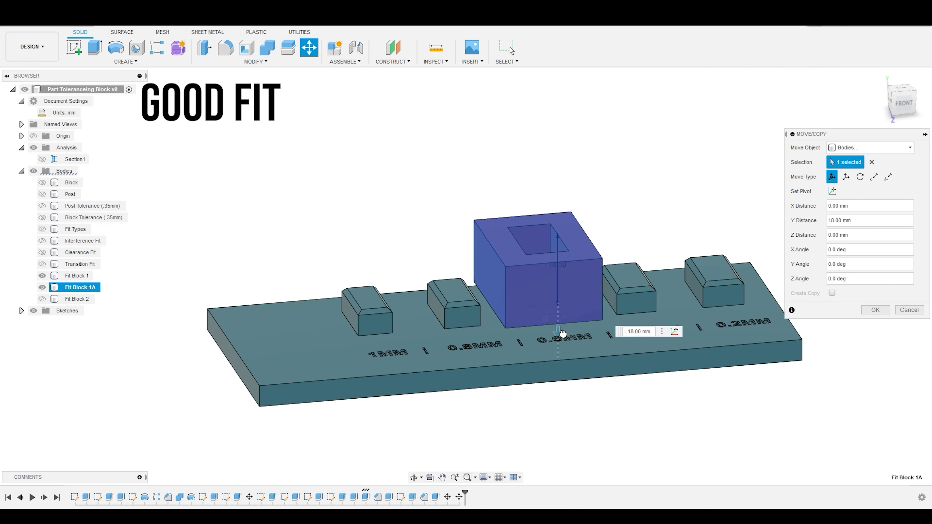
left_click_drag(564, 337, 557, 259)
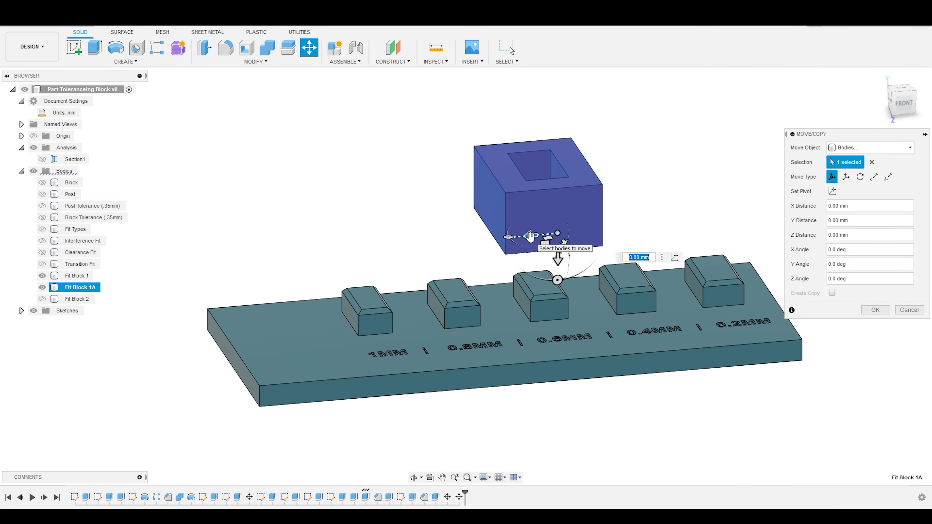
left_click_drag(529, 237, 630, 240)
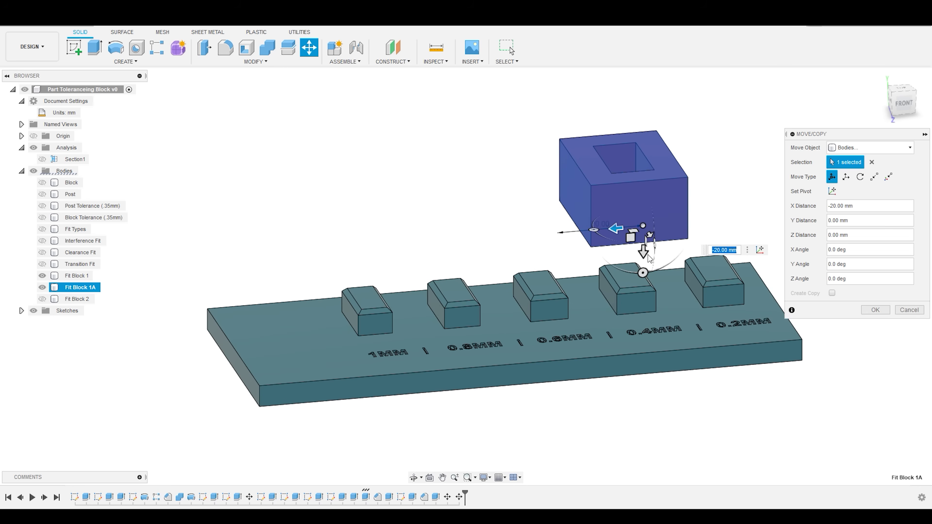
left_click_drag(616, 228, 649, 306)
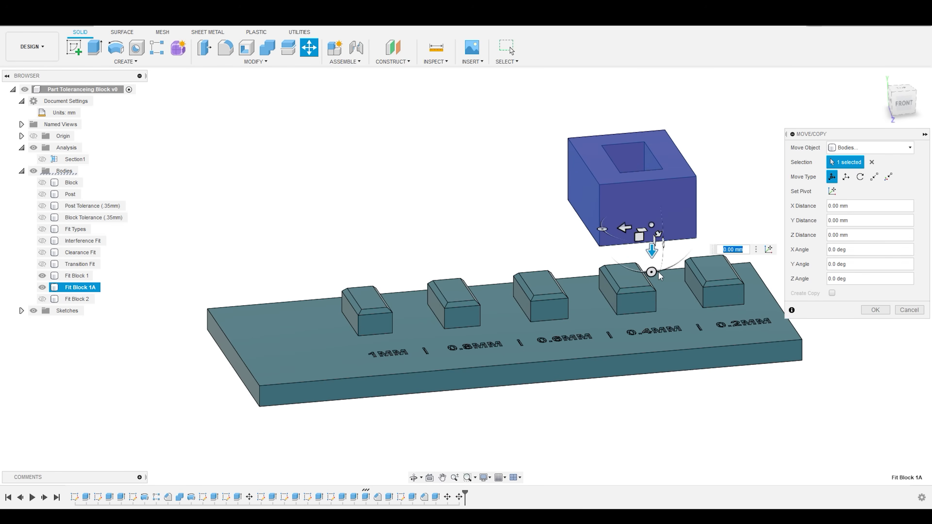
middle_click_drag(485, 234, 547, 208, "shift")
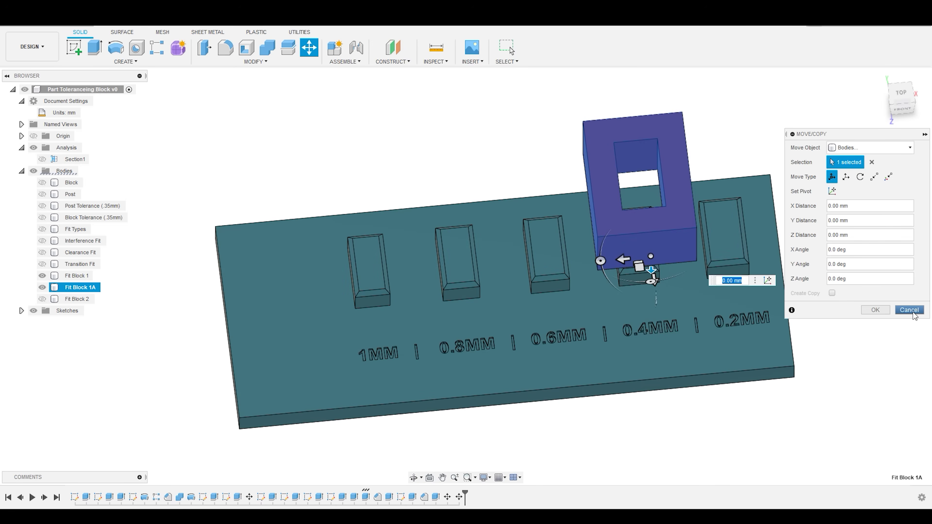
left_click(912, 311)
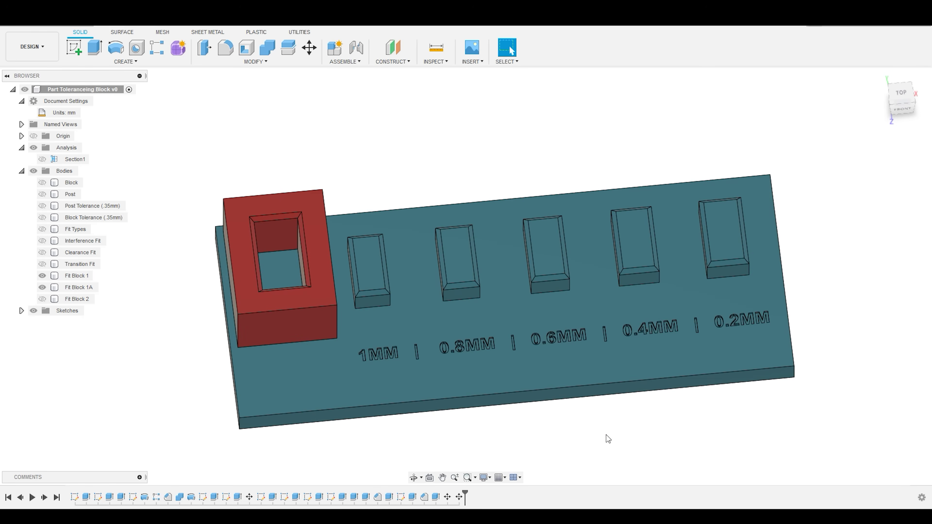
mouse_move(608, 439)
middle_mouse_down("shift")
mouse_move(611, 424)
mouse_move(605, 429)
middle_mouse_up("shift")
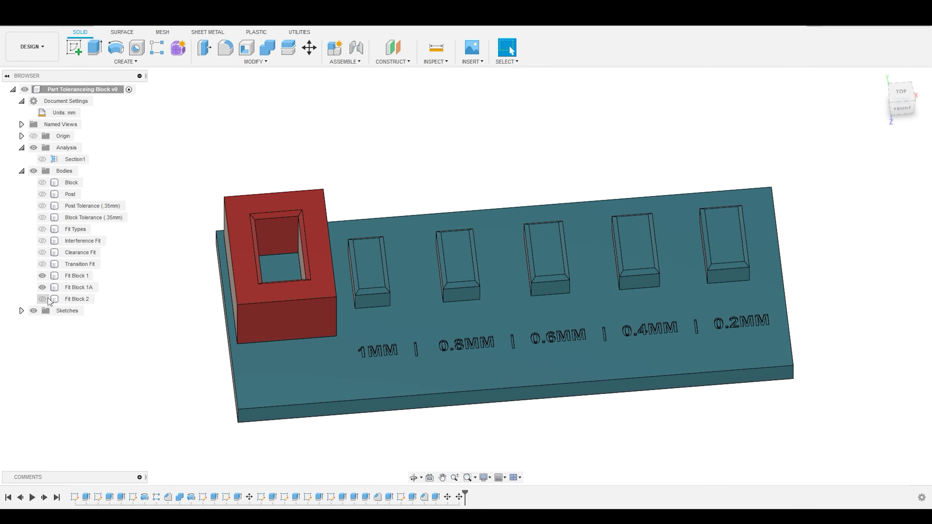
Hide Fit Block 1A and Fit Block 1, show Fit Block 2, and inspect its posts
left_click(42, 289)
left_click(42, 288)
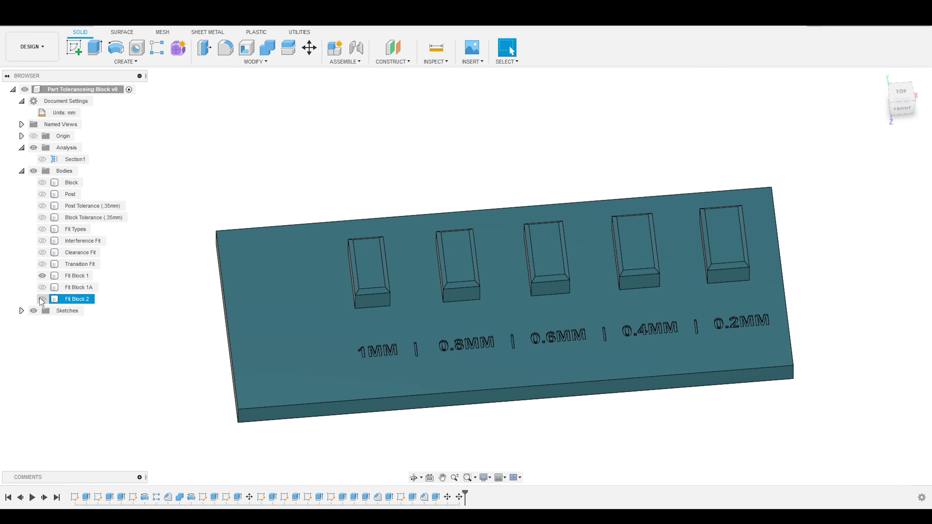
left_click(43, 299)
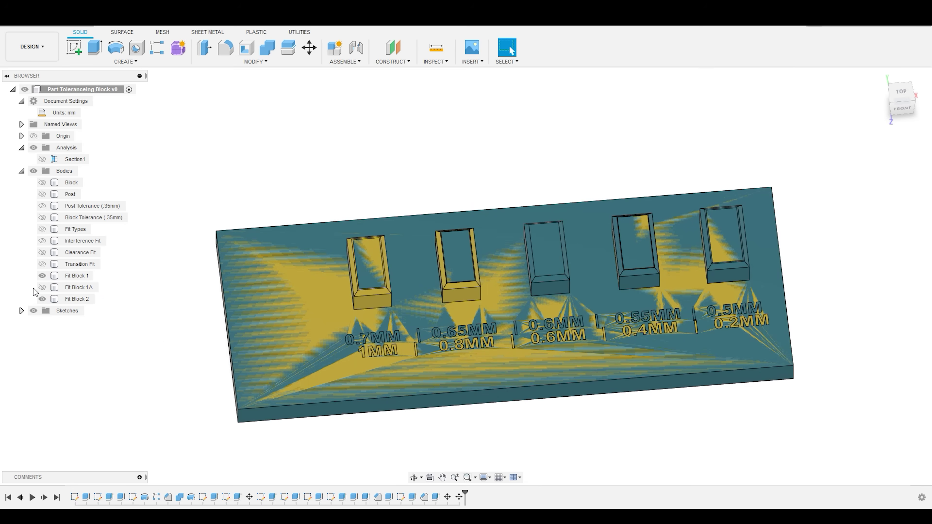
left_click(41, 275)
left_click(231, 300)
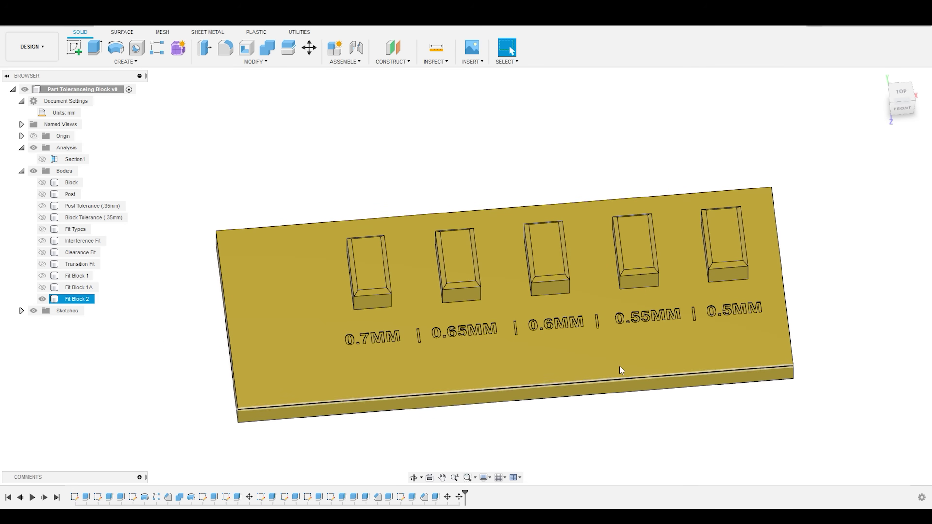
left_click(569, 431)
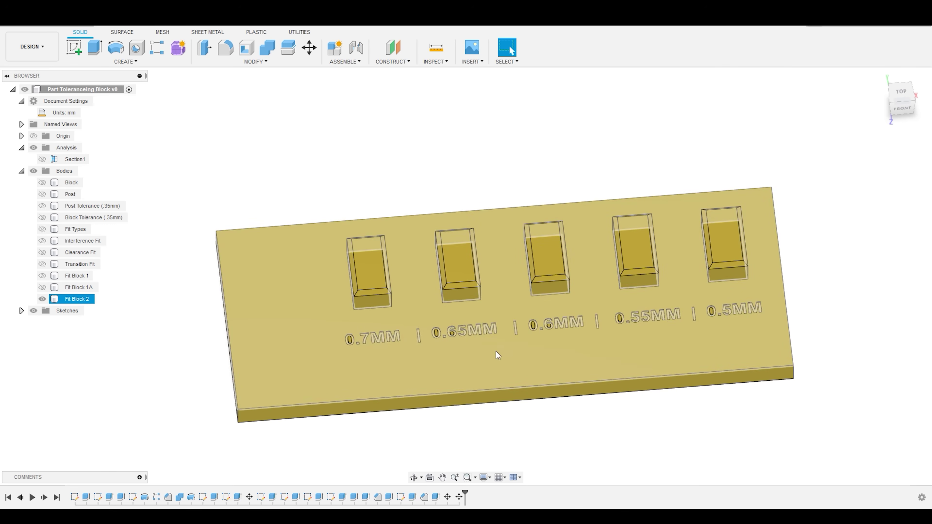
left_click(583, 355)
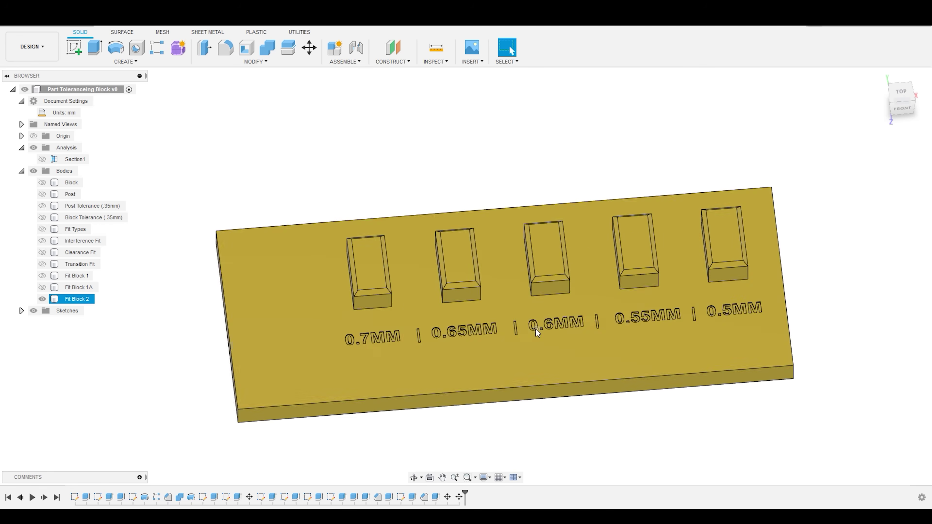
left_click(586, 445)
middle_click_drag(586, 454, 596, 438, "shift")
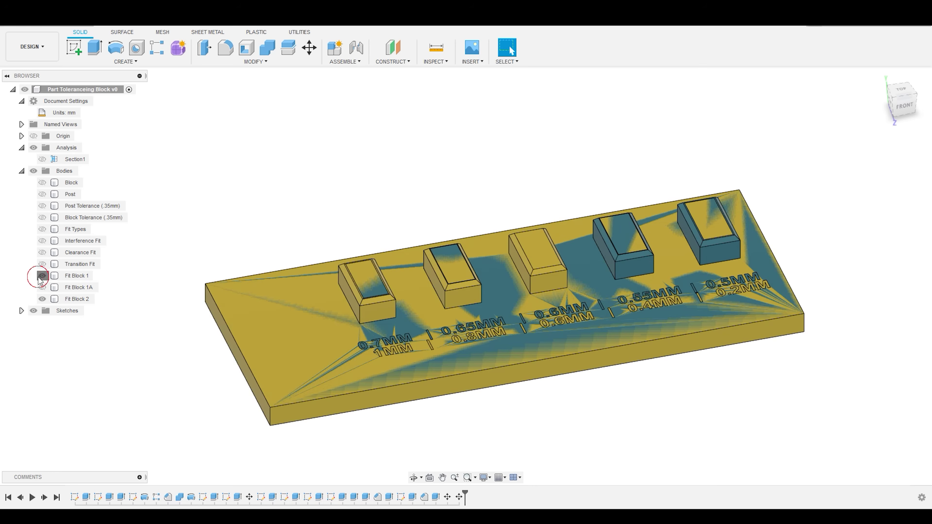
Turn Fit Block 1A back on and inspect it beside Fit Block 2's plate
left_click(42, 287)
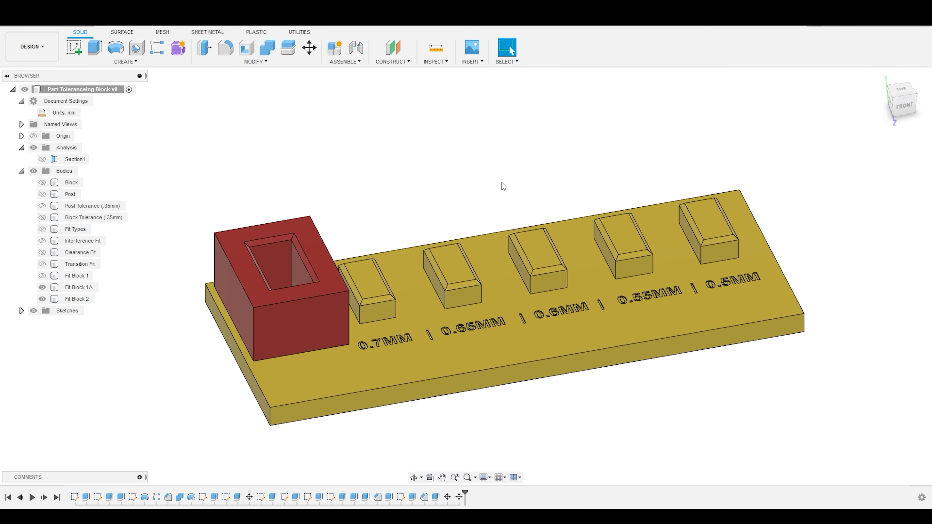
scroll(636, 390, "up", 5)
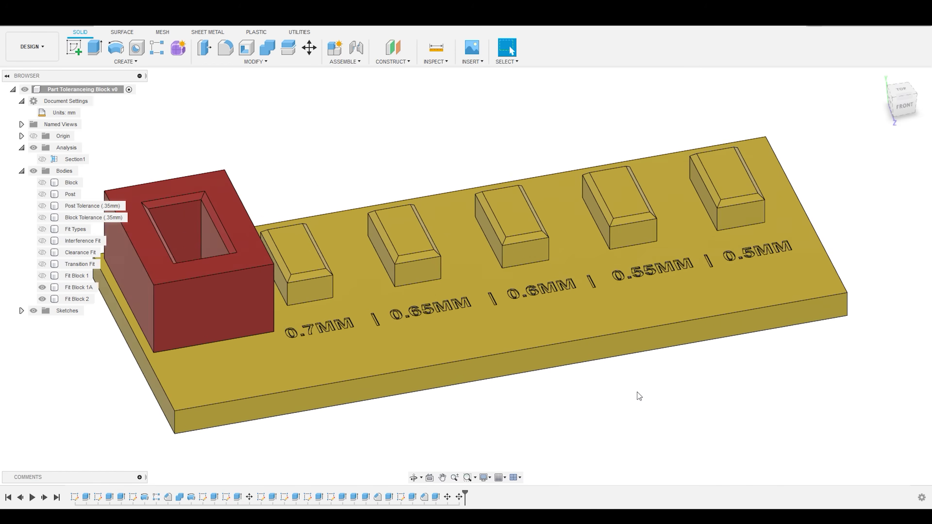
scroll(779, 375, "down", 5)
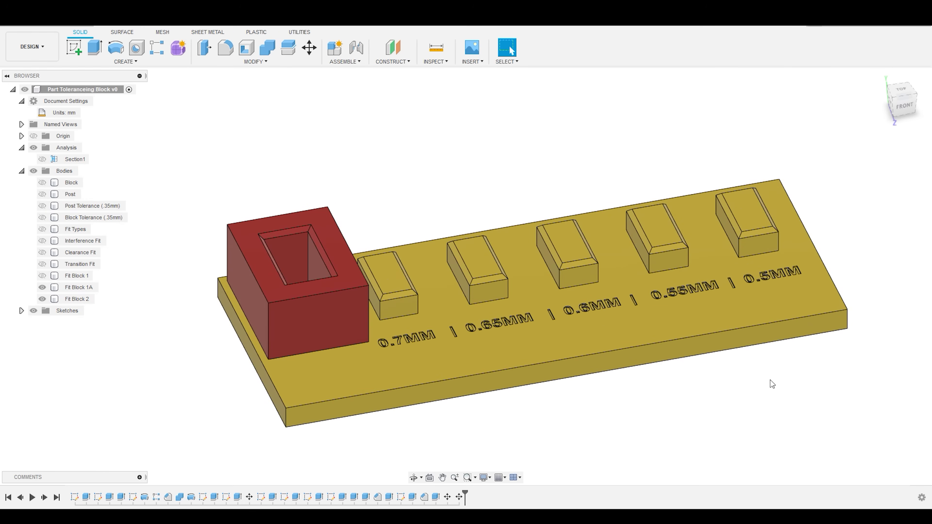
mouse_move(759, 364)
middle_mouse_down("shift")
mouse_move(758, 381)
mouse_move(746, 369)
middle_mouse_up("shift")
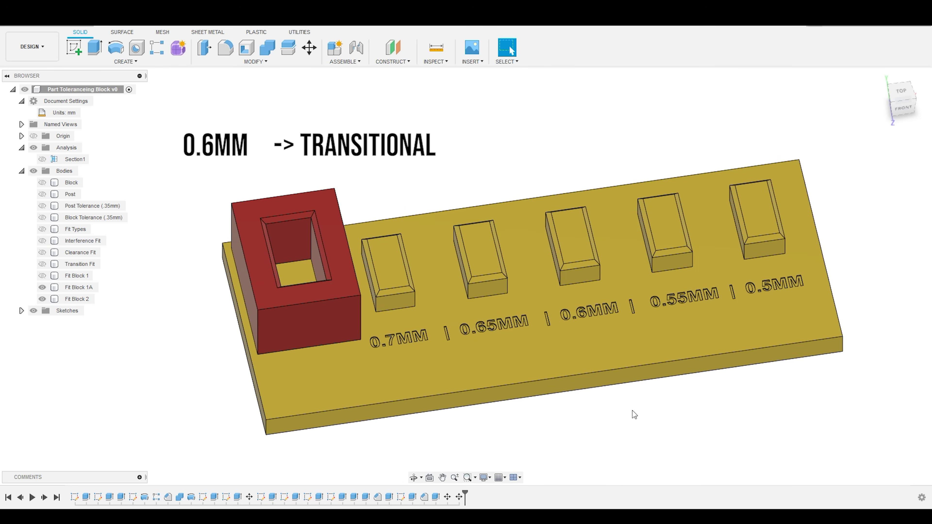
left_click(401, 275)
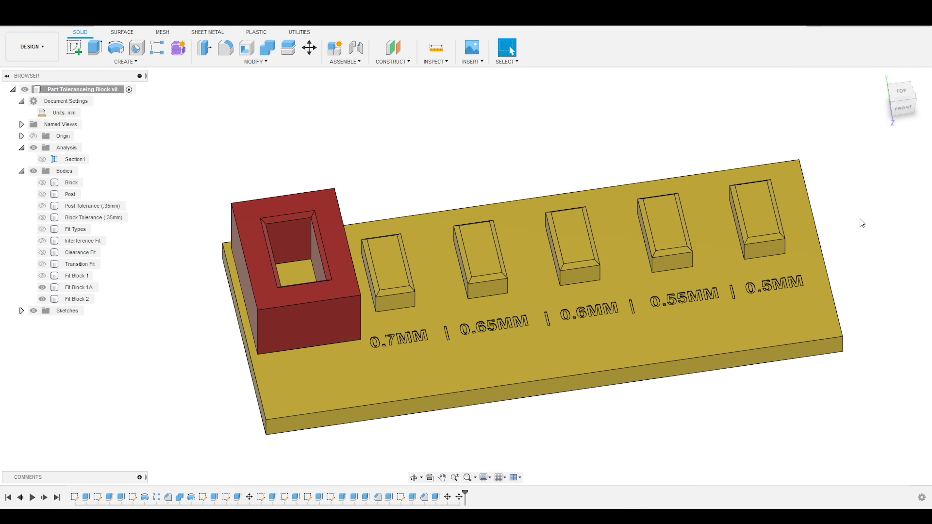
middle_click_drag(883, 294, 756, 384, "shift")
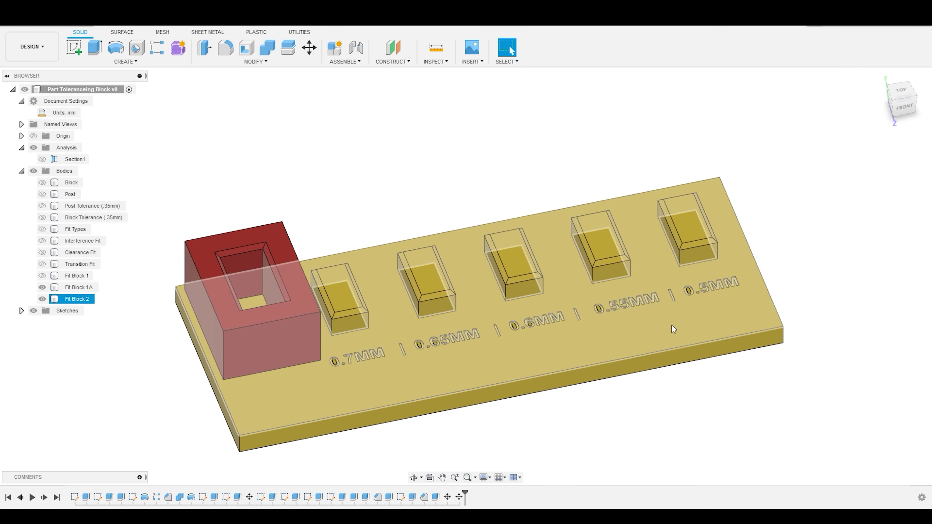
scroll(672, 325, "up", 10)
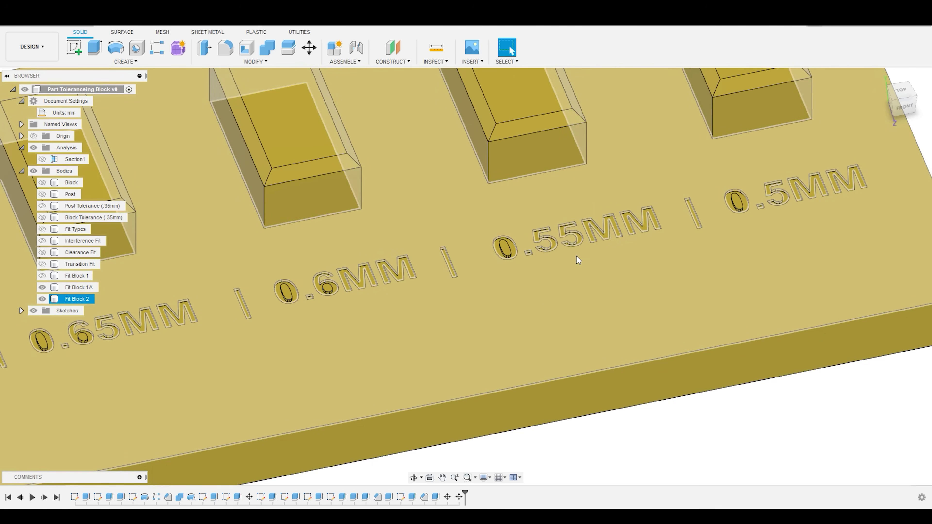
scroll(577, 256, "down", 6)
scroll(572, 88, "up", 6)
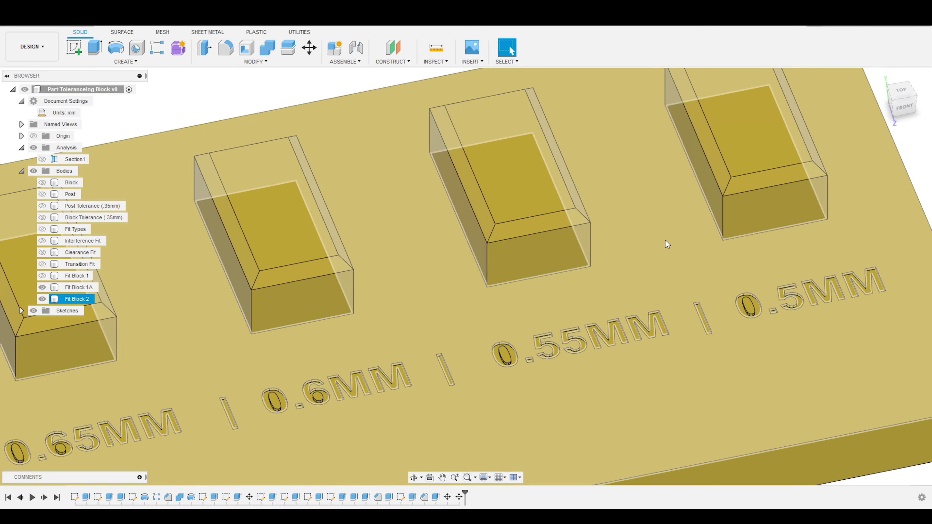
scroll(665, 242, "down", 10)
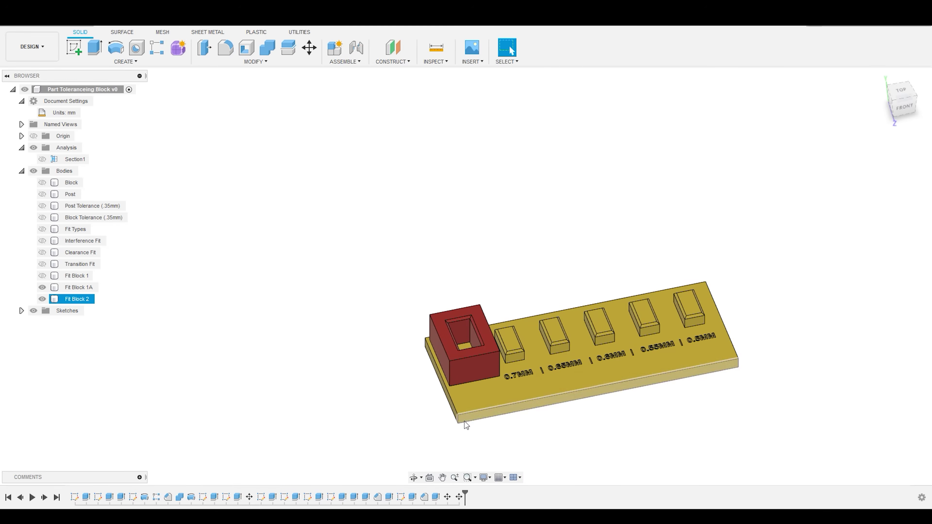
left_click(741, 378)
scroll(563, 434, "up", 5)
middle_click_drag(632, 425, 523, 436, "shift")
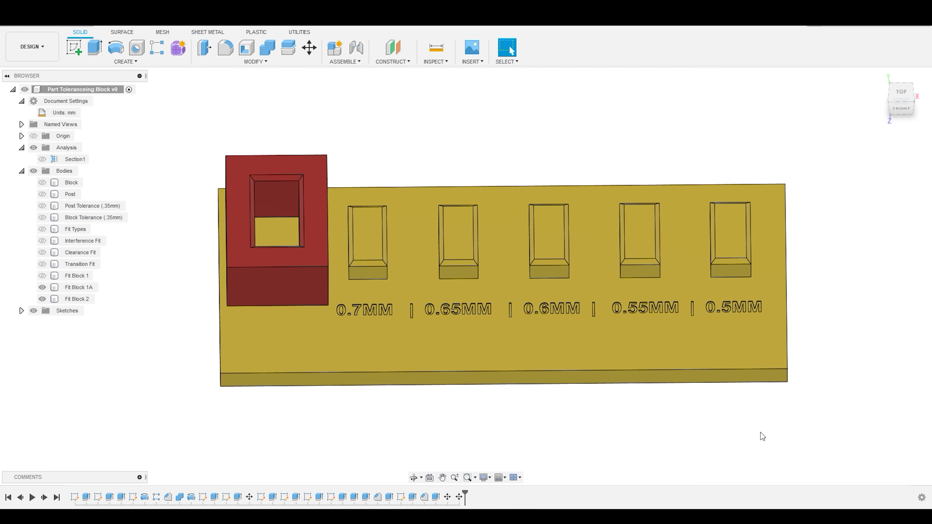
Orbit to a top-down view and hide the yellow Fit Block 2 plate
middle_click_drag(644, 428, 642, 433, "shift")
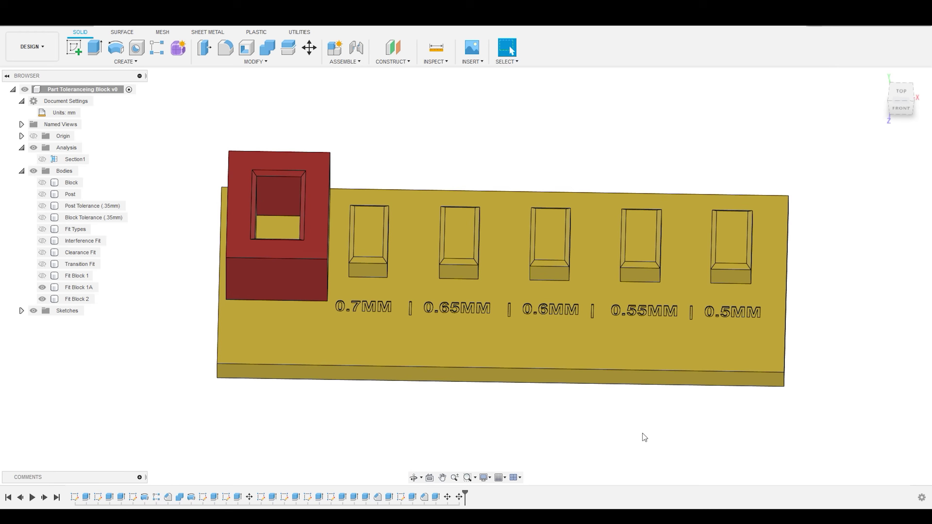
middle_click_drag(495, 158, 496, 160, "shift")
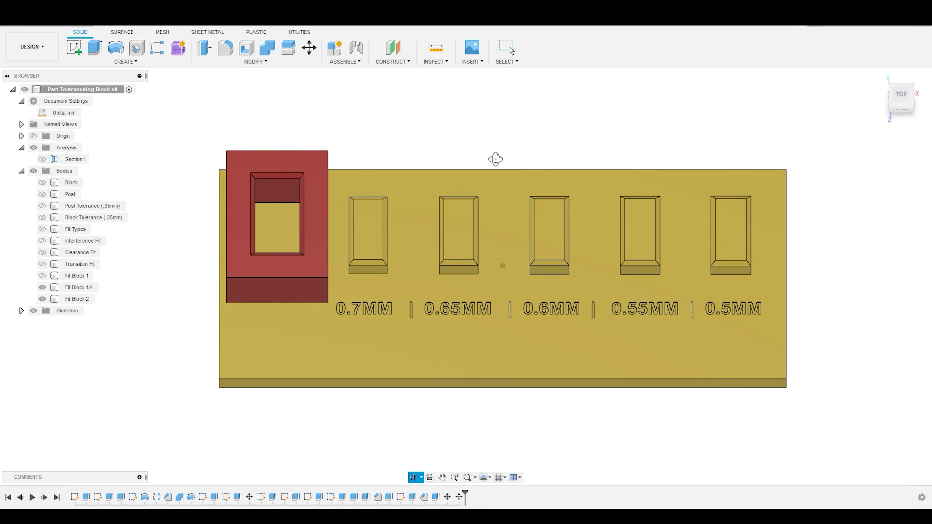
key("Escape")
left_click(532, 427)
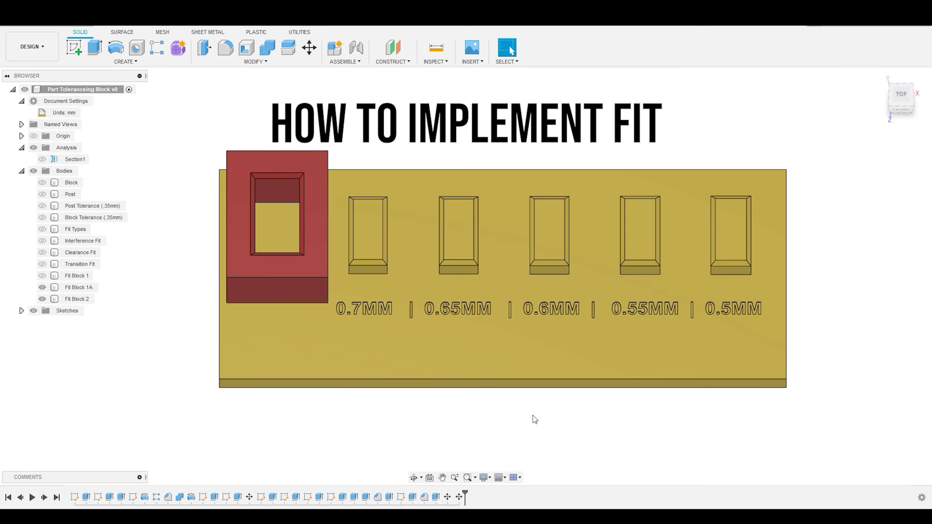
left_click(42, 299)
Hide Fit Block 1A, show Block and Post from the front, then hide Post
left_click(42, 287)
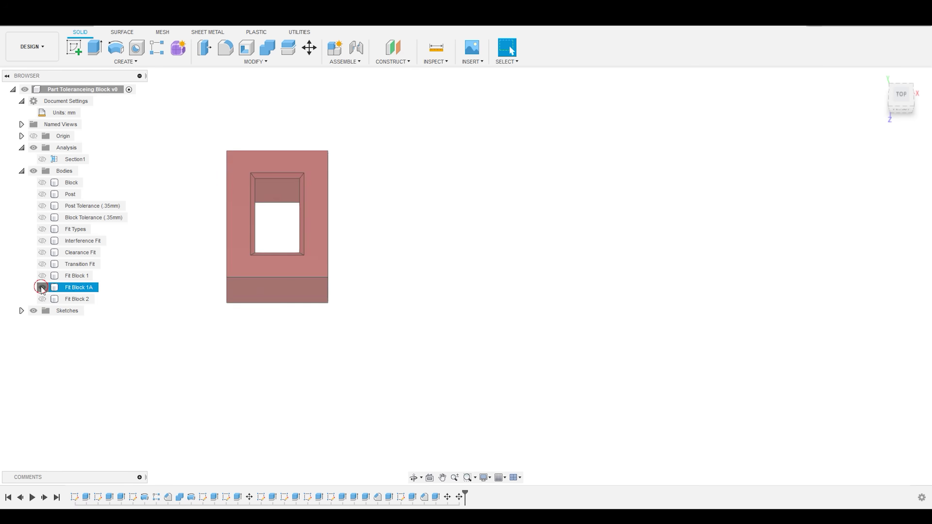
left_click(42, 182)
left_click(42, 194)
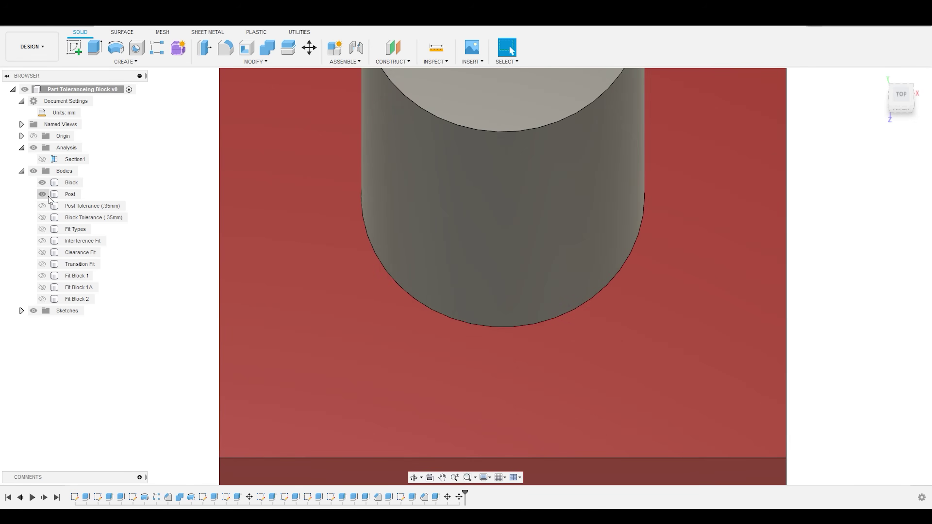
scroll(320, 246, "down", 5)
middle_click_drag(597, 223, 568, 185, "shift")
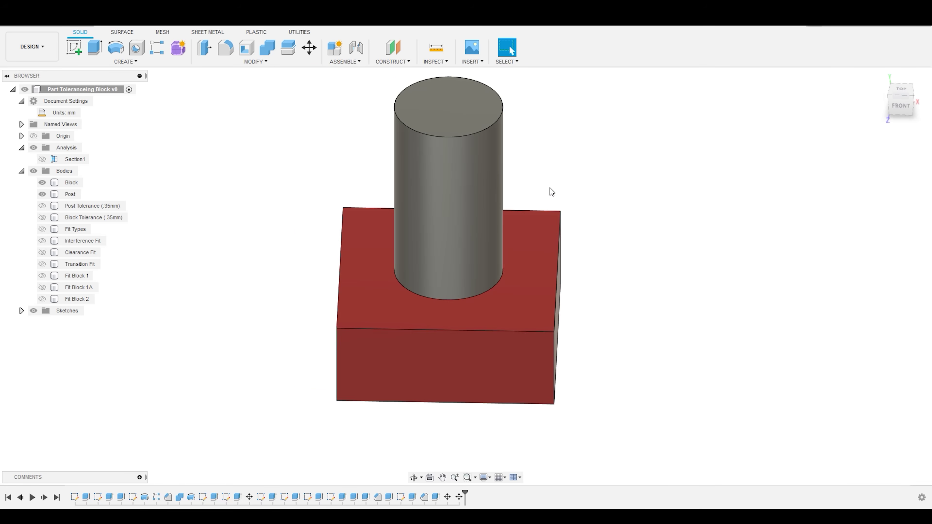
middle_click_drag(586, 190, 585, 184, "shift")
left_click(313, 156)
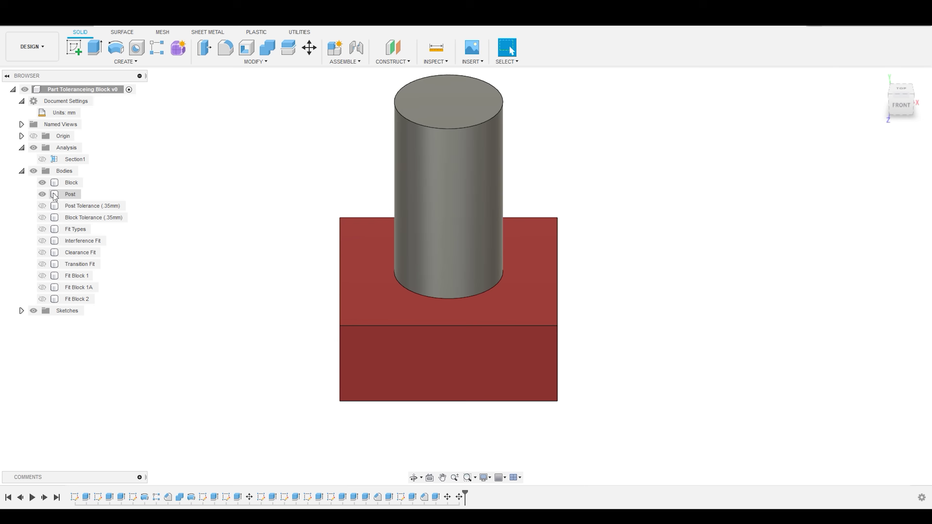
left_click(42, 194)
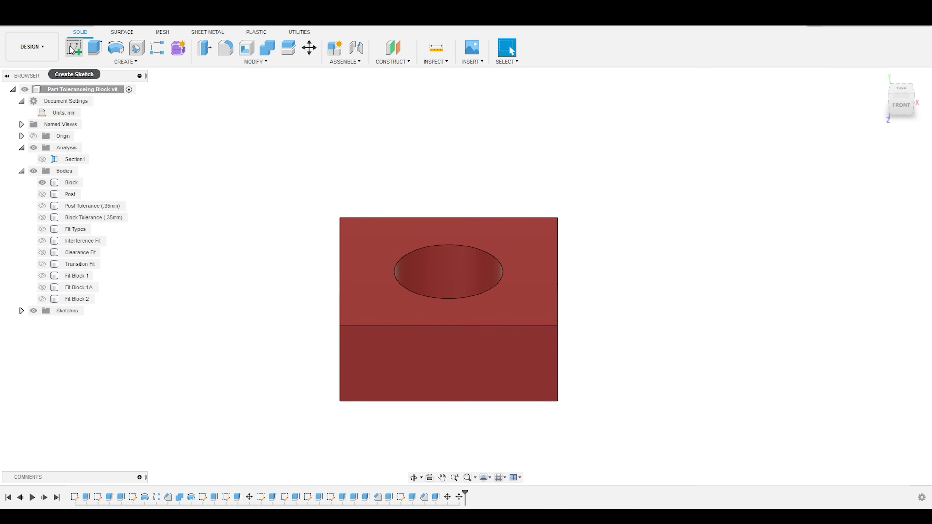
Start a sketch on the block's top face and project the hole's circular edge into it
left_click(74, 53)
left_click(385, 233)
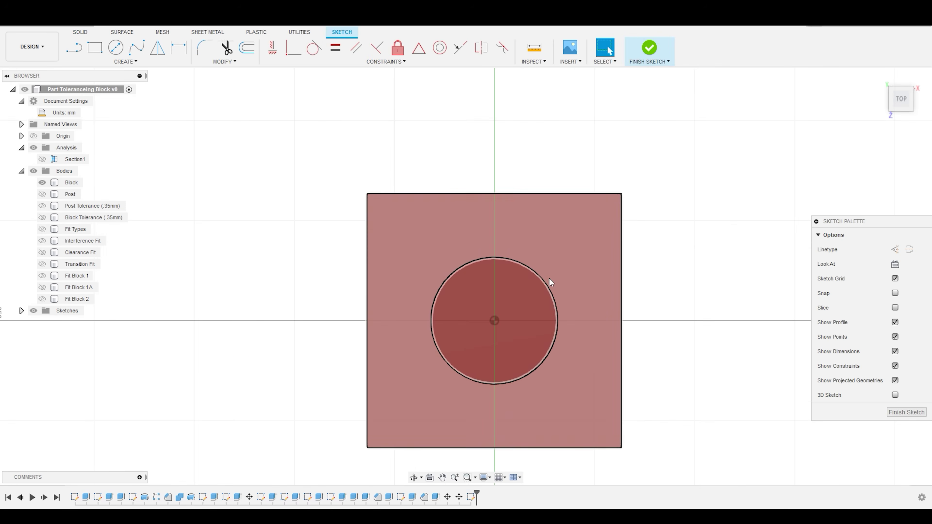
left_click(542, 278)
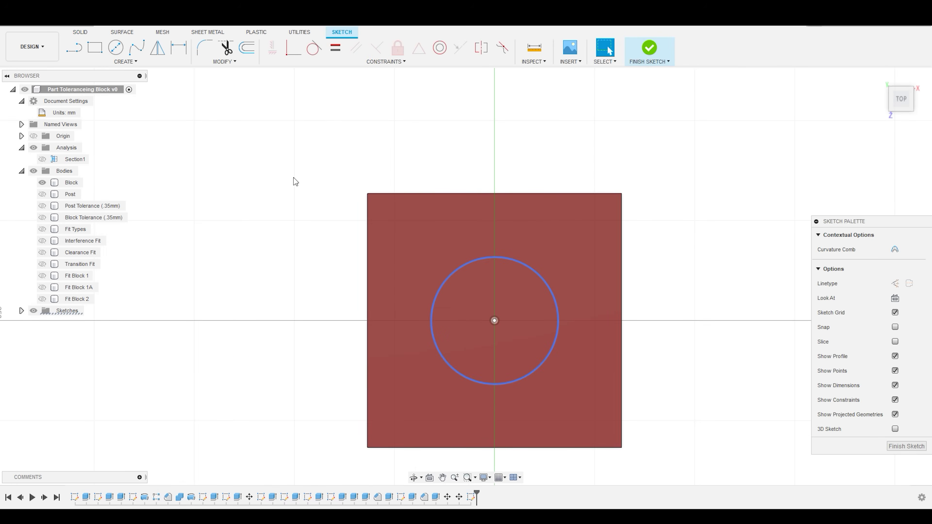
left_click(126, 61)
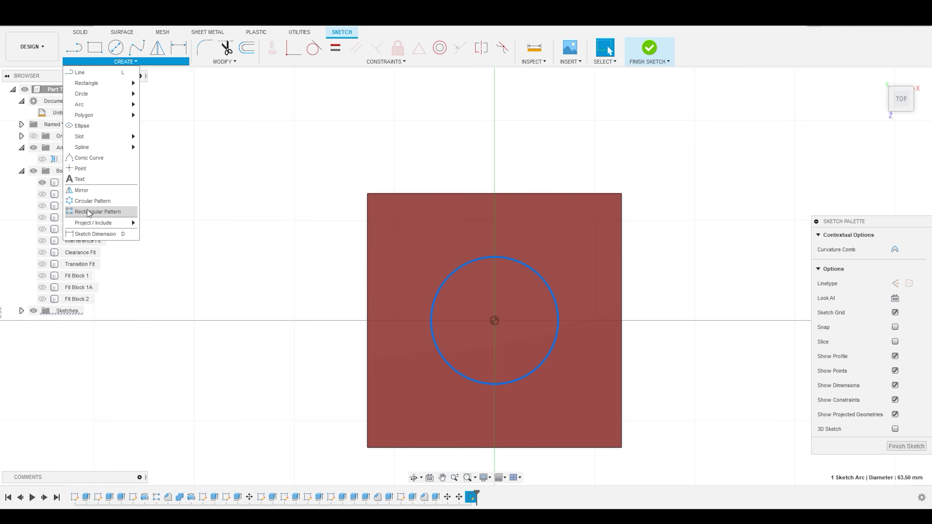
left_click(89, 224)
left_click(153, 223)
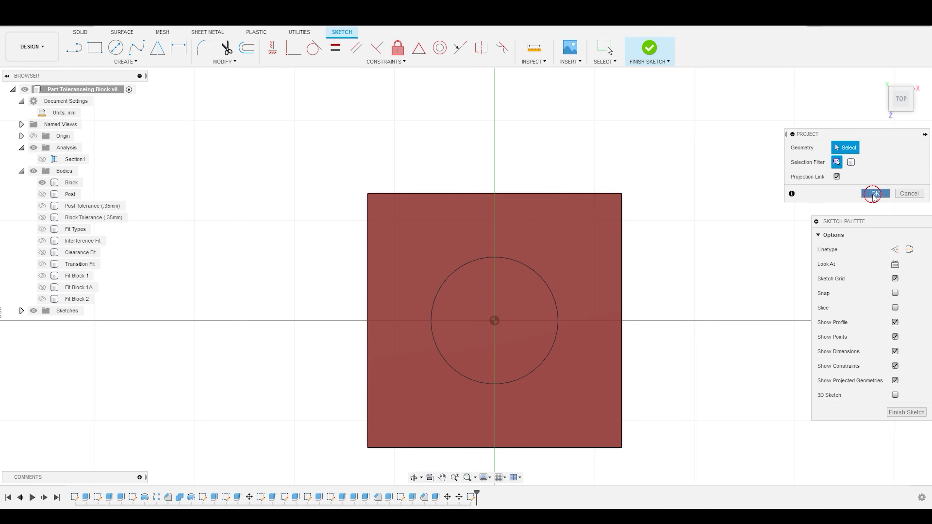
left_click(875, 193)
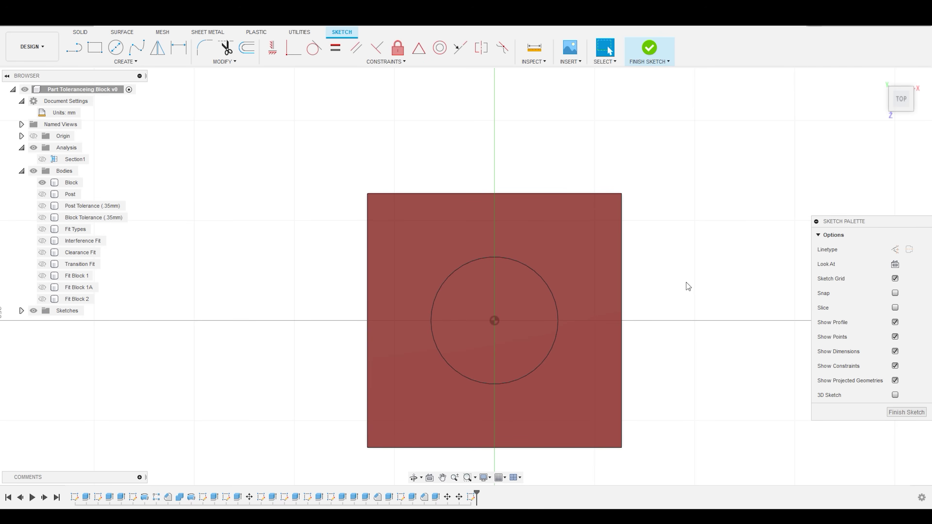
Offset the projected hole circle 0.5 mm outward
left_click(247, 47)
left_click(502, 258)
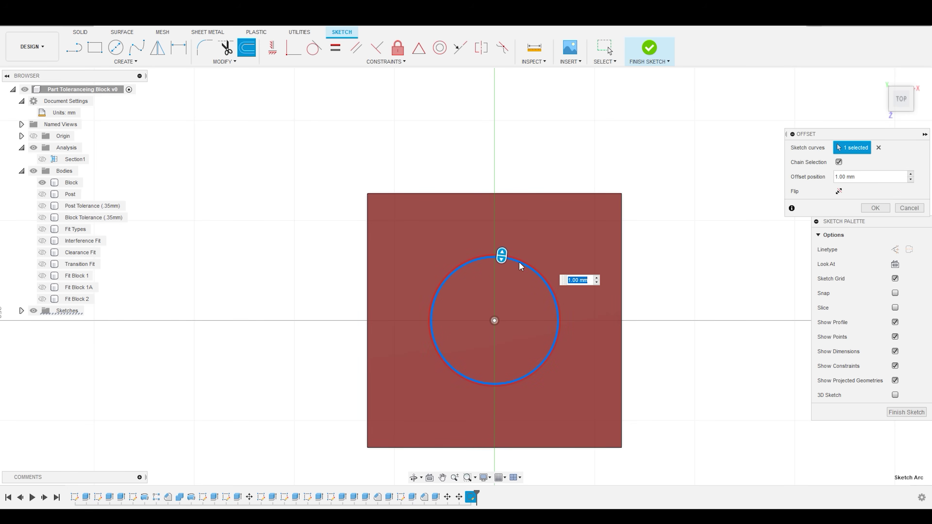
scroll(597, 291, "up", 1)
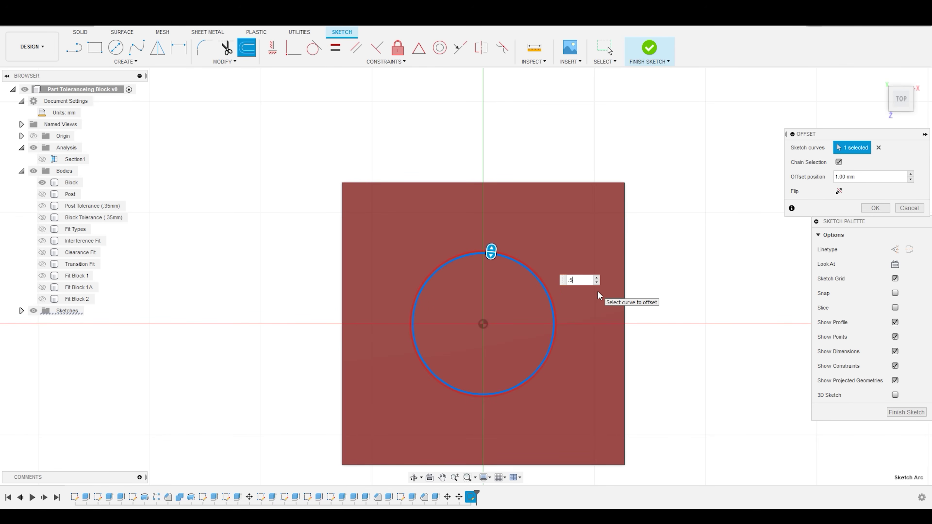
key("Return")
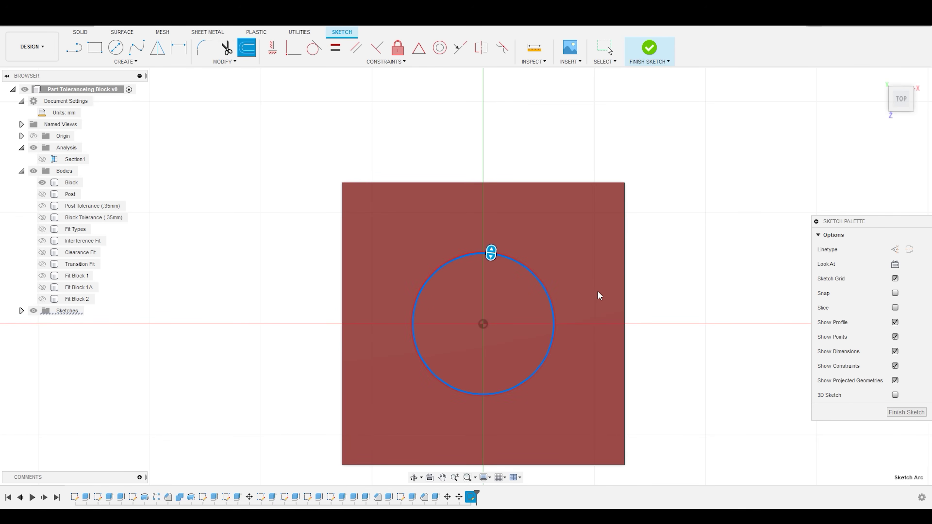
Check the offset circle's 64.50 mm diameter, finish the sketch, and start an extrude
left_click_drag(595, 332, 597, 299)
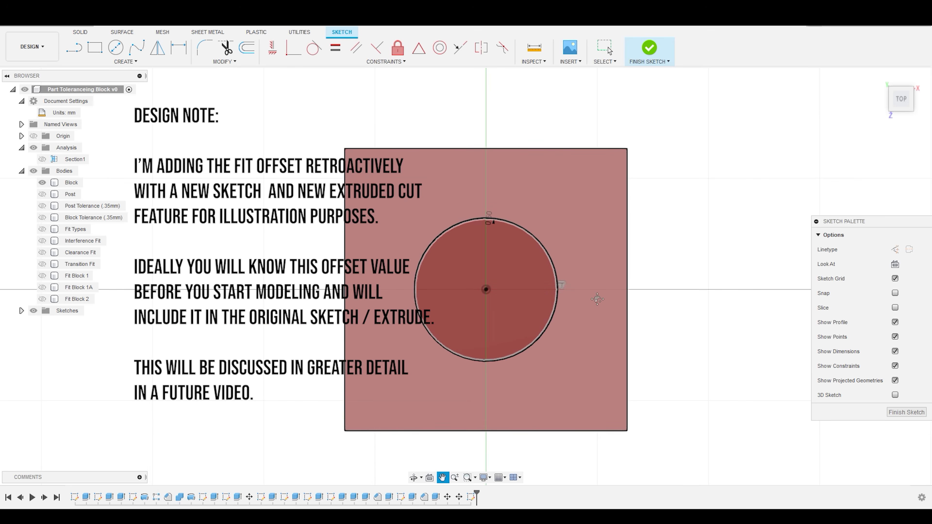
middle_click_drag(597, 306, 611, 253, "shift")
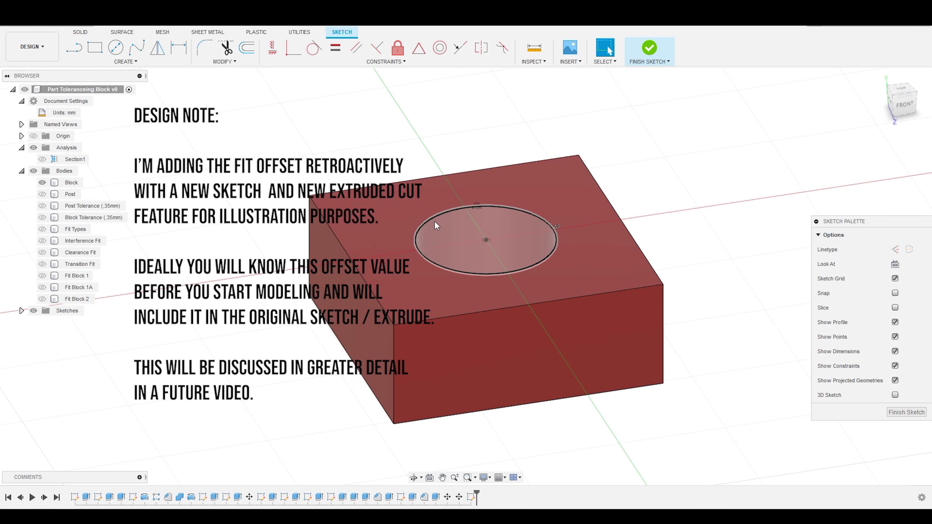
left_click(418, 241)
scroll(418, 241, "up", 6)
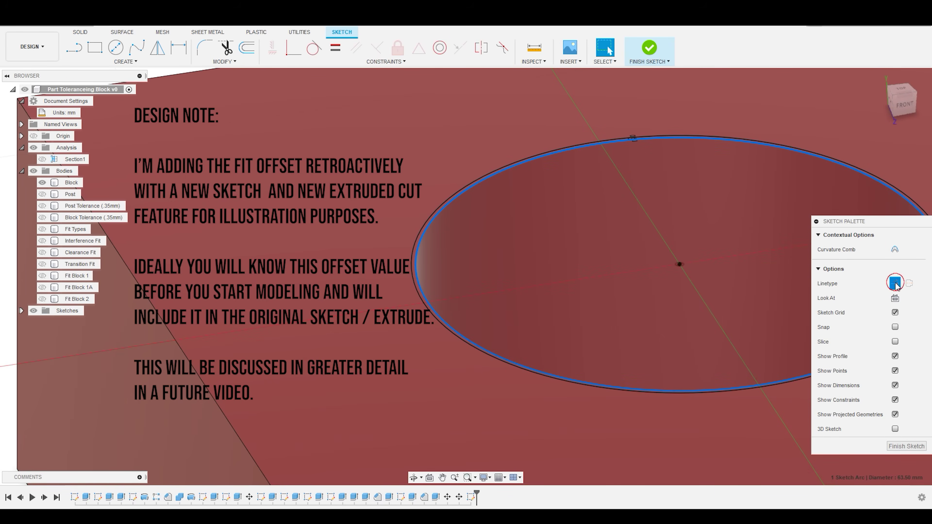
key("Escape")
scroll(505, 243, "down", 5)
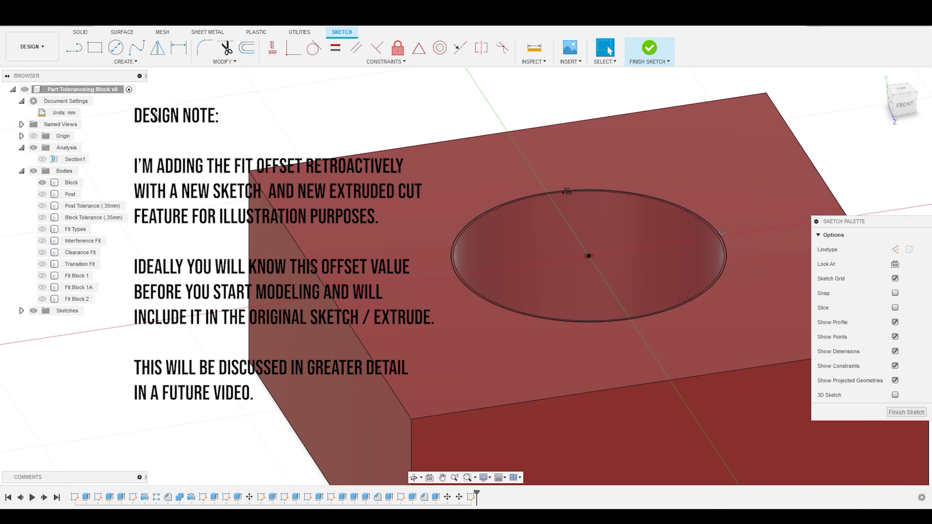
left_click(649, 48)
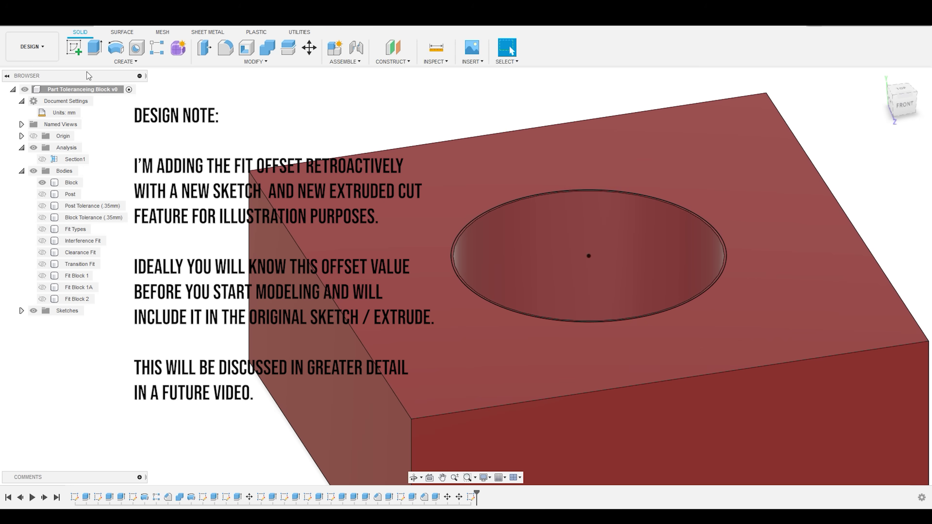
left_click(94, 47)
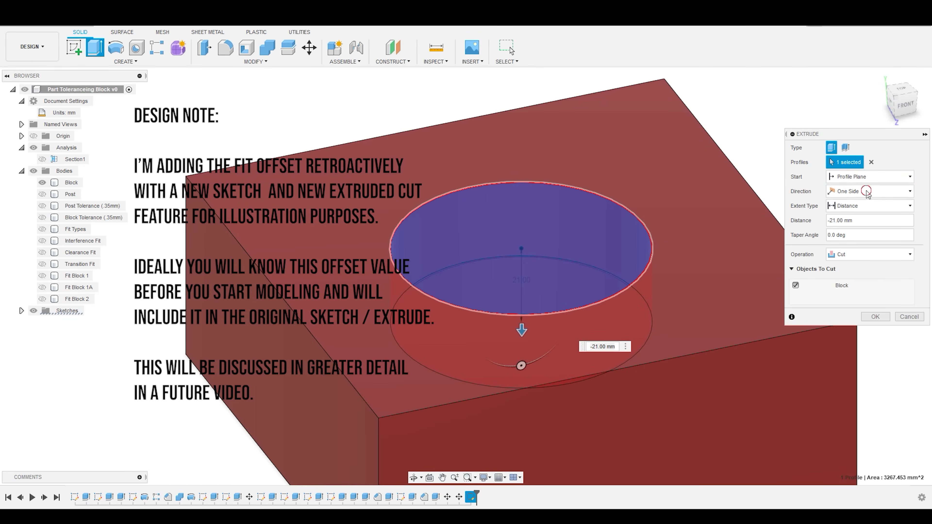
Extrude-cut the offset circle To Object at the hole's bottom face with -0.5 mm offset
left_click(871, 177)
left_click(872, 179)
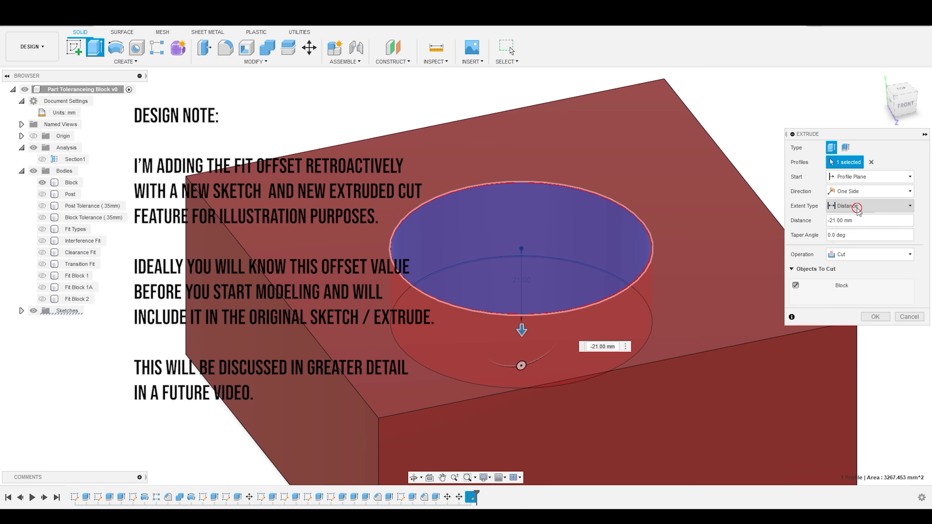
left_click(856, 207)
left_click(848, 232)
middle_click_drag(524, 278, 525, 297, "shift")
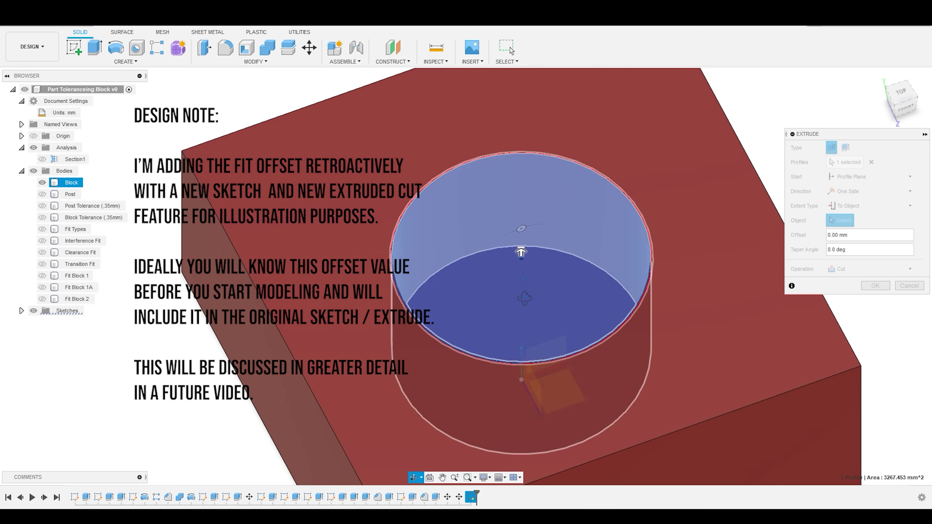
left_click(540, 297)
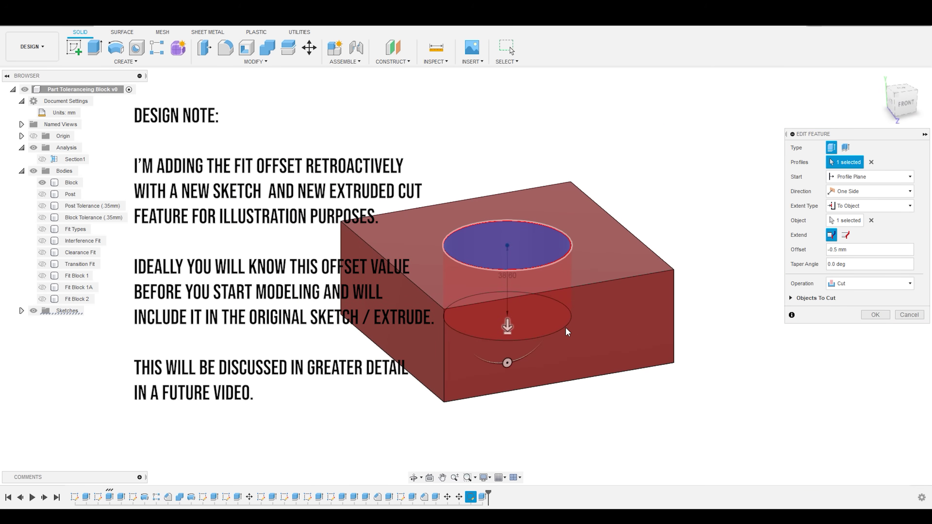
left_click(876, 315)
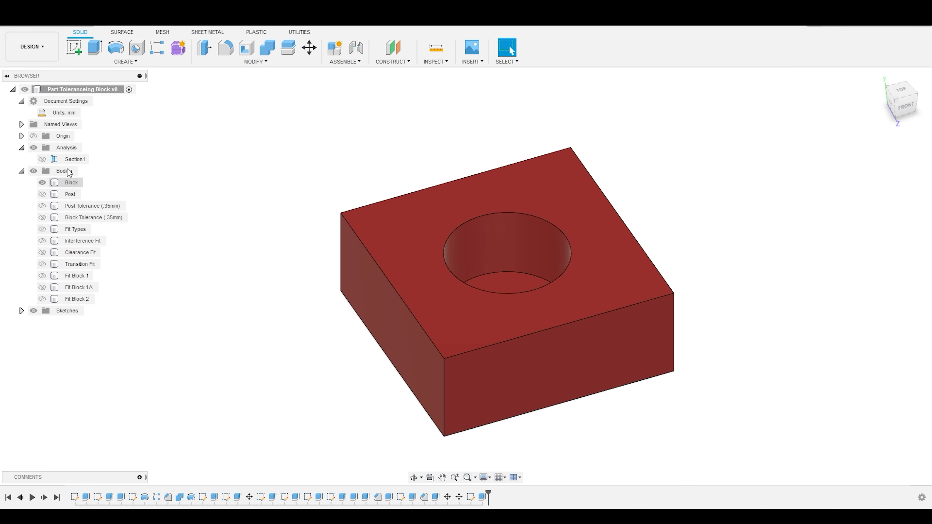
Show the Post and Post Tolerance (.35mm) bodies and turn to the front view
left_click(69, 194)
left_click(42, 193)
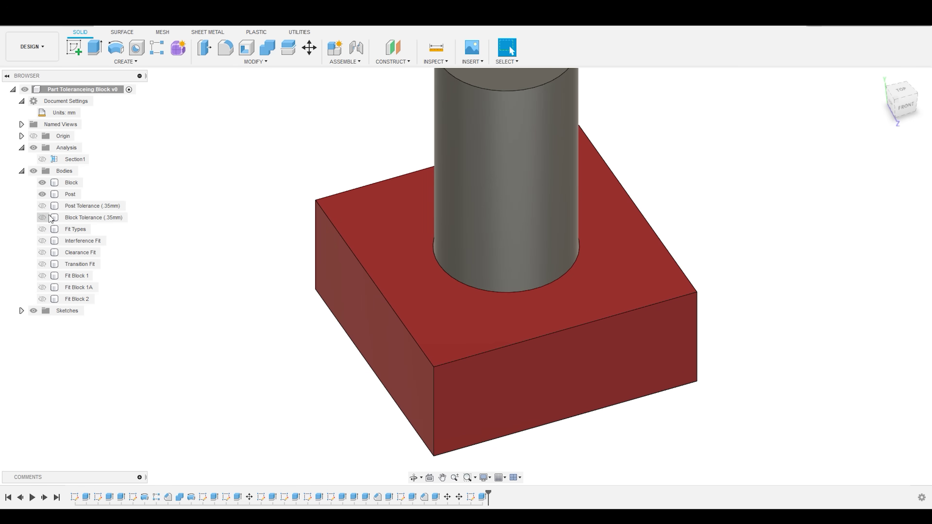
left_click(42, 206)
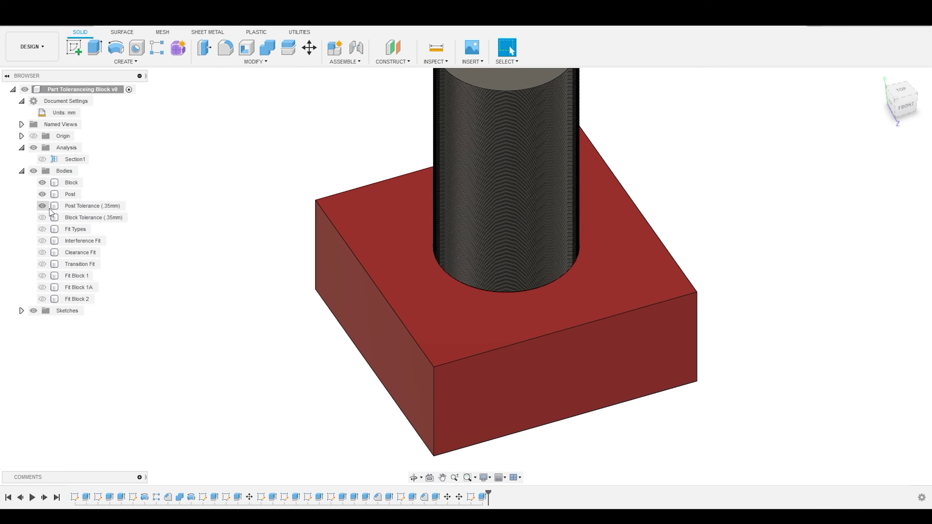
left_click(49, 207)
key("Escape")
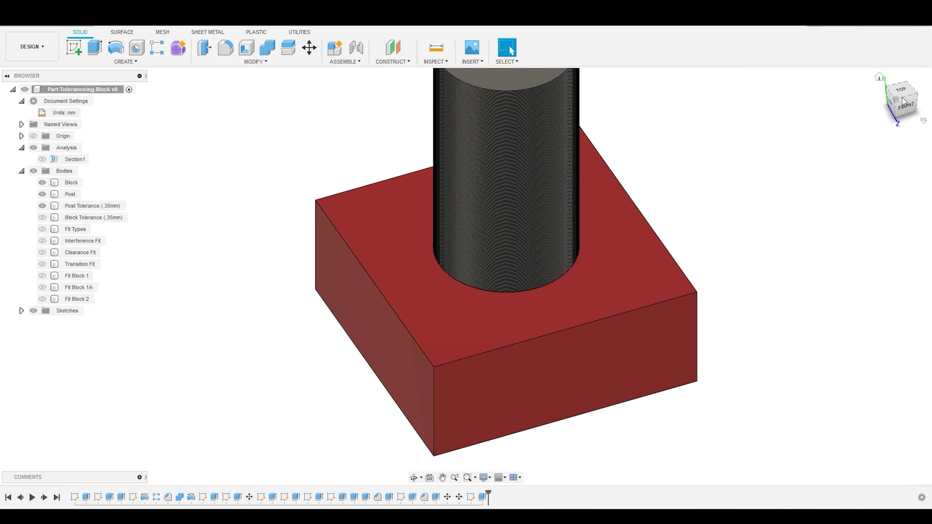
left_click(905, 108)
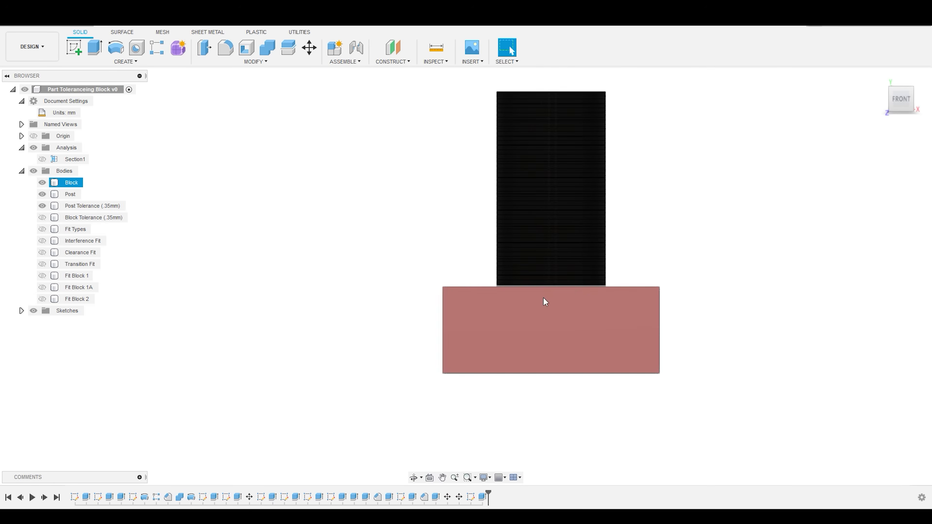
Turn on Section1 and zoom in to inspect the Post Tolerance (.35mm) body in section
left_click(42, 159)
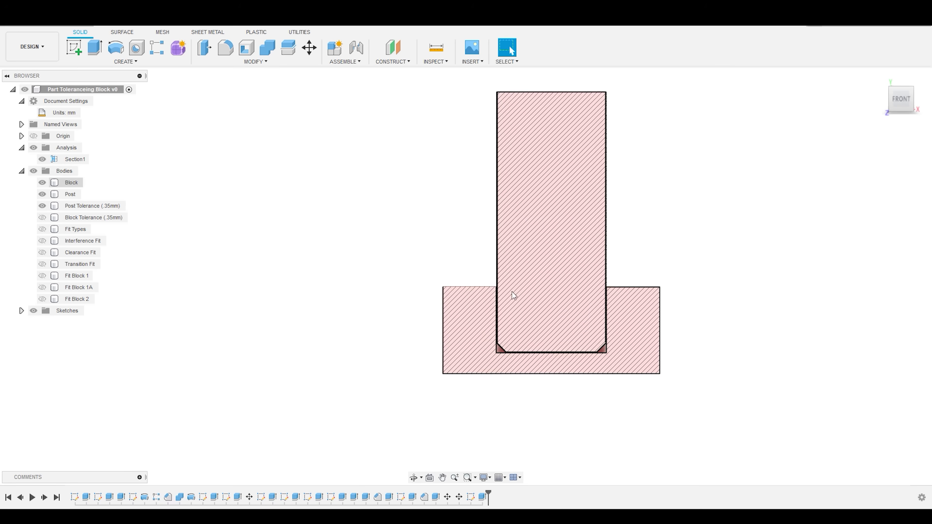
left_click(512, 291)
scroll(512, 291, "down", 1)
scroll(498, 297, "up", 6)
scroll(498, 297, "up", 2)
scroll(472, 189, "up", 6)
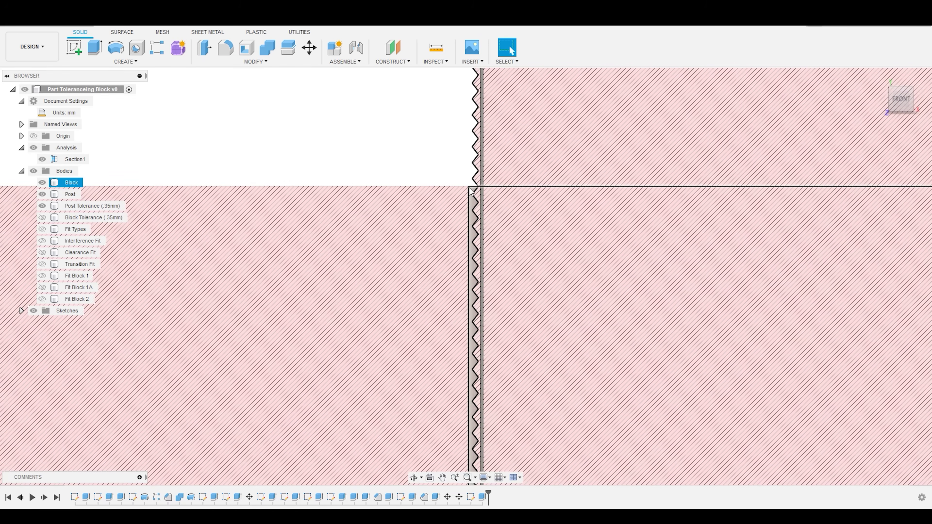
left_click(483, 271)
scroll(499, 162, "down", 5)
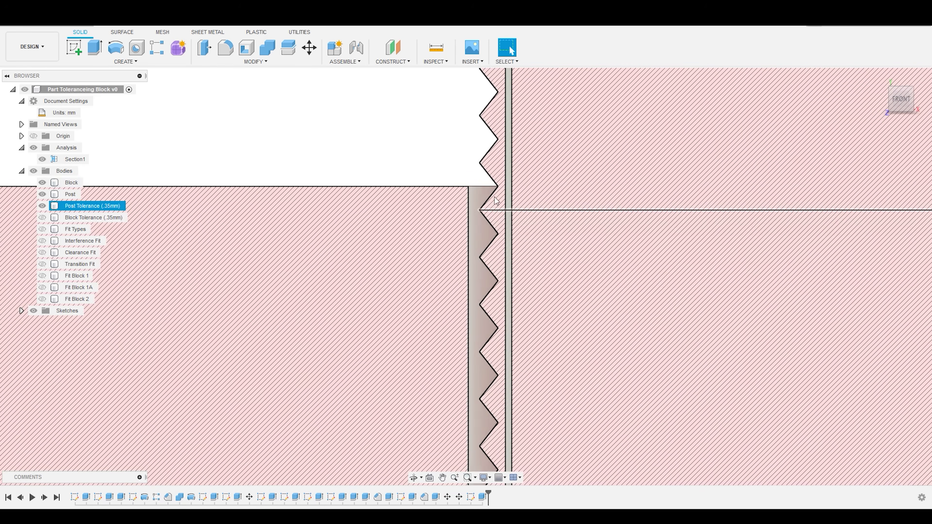
scroll(500, 152, "down", 2)
scroll(415, 129, "down", 5)
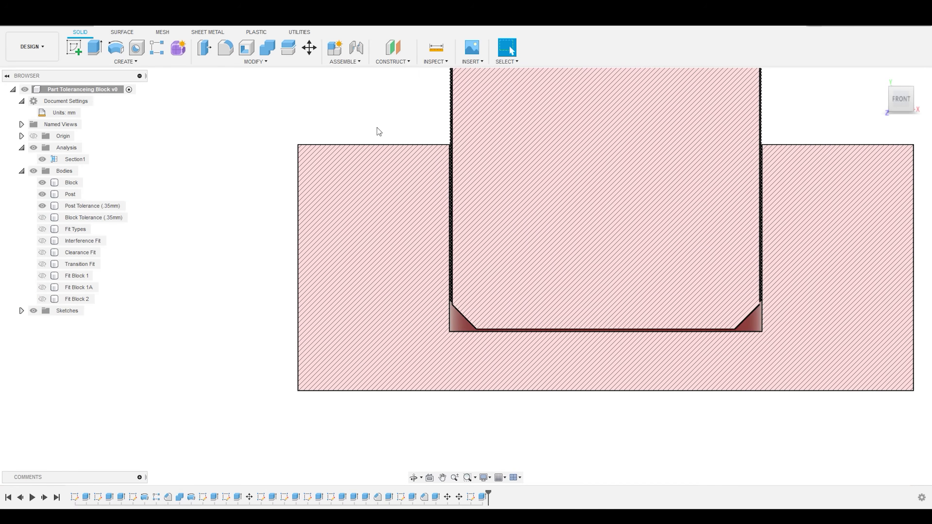
scroll(604, 132, "up", 5)
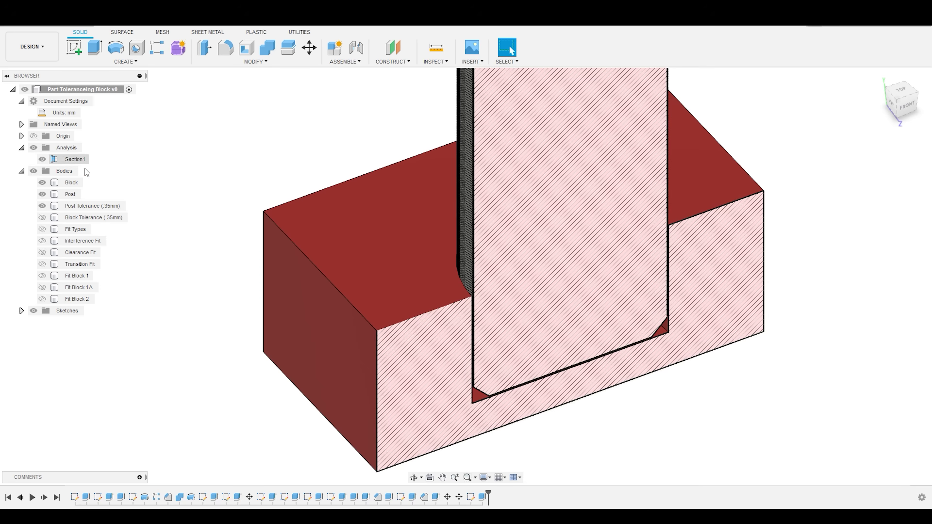
scroll(534, 316, "up", 2)
scroll(453, 302, "up", 5)
Turn off Section1 and hide the Post Tolerance (.35mm) body
key("Escape")
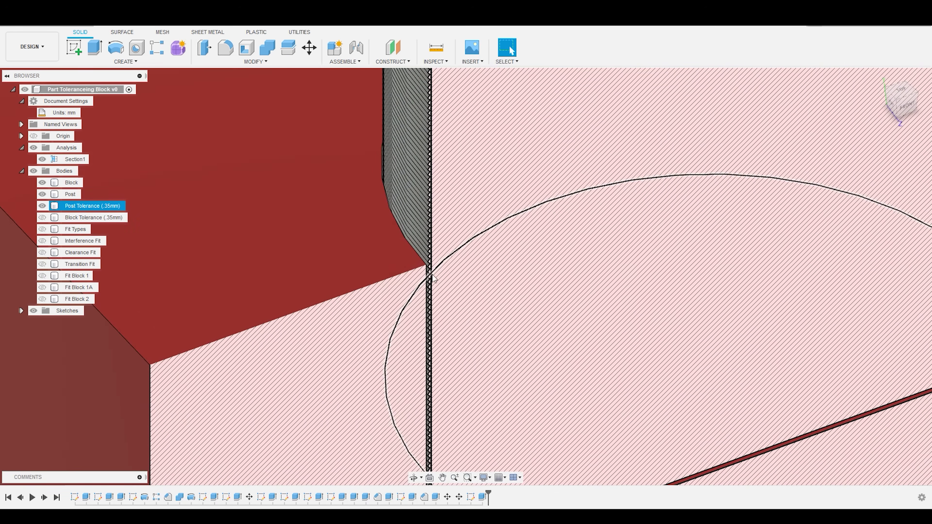
left_click(45, 160)
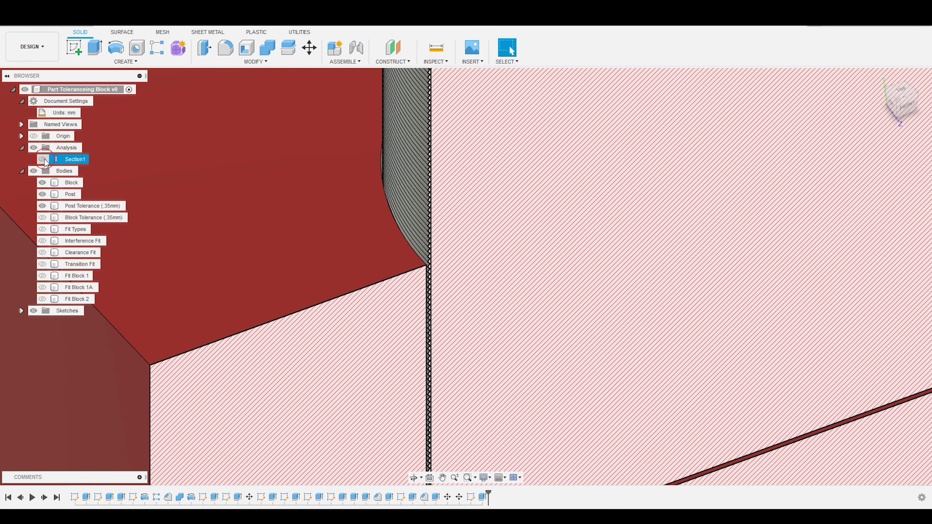
scroll(457, 234, "down", 10)
left_click(42, 207)
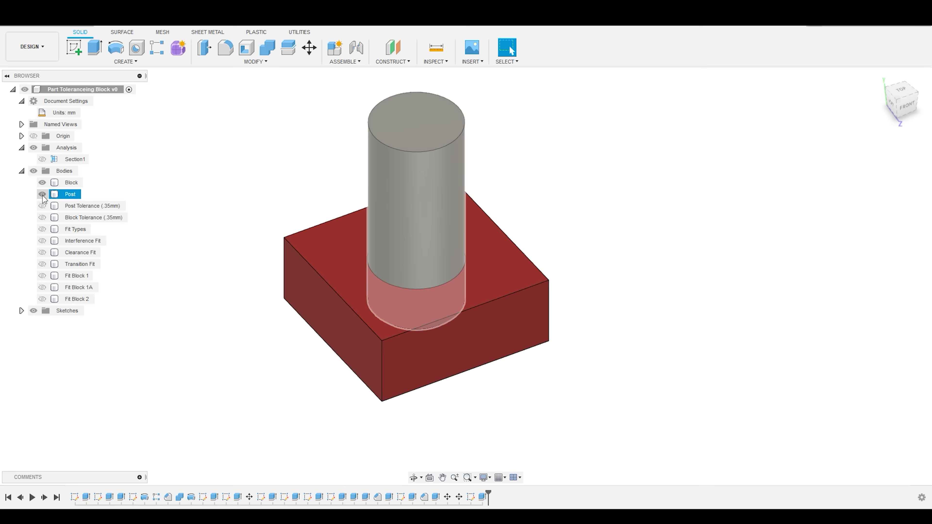
Toggle Post, Block and Post Tolerance (.35mm) visibility to inspect the post in its hole
left_click(43, 194)
left_click(42, 183)
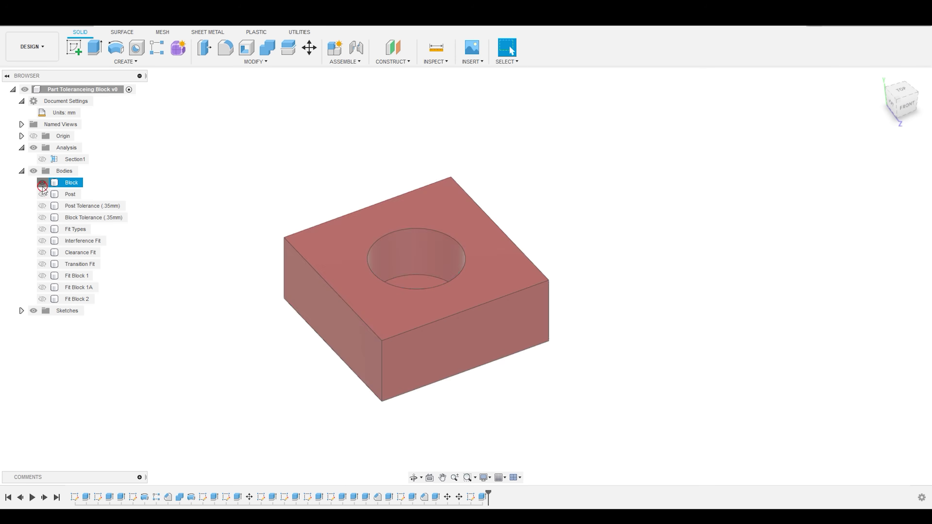
left_click(42, 229)
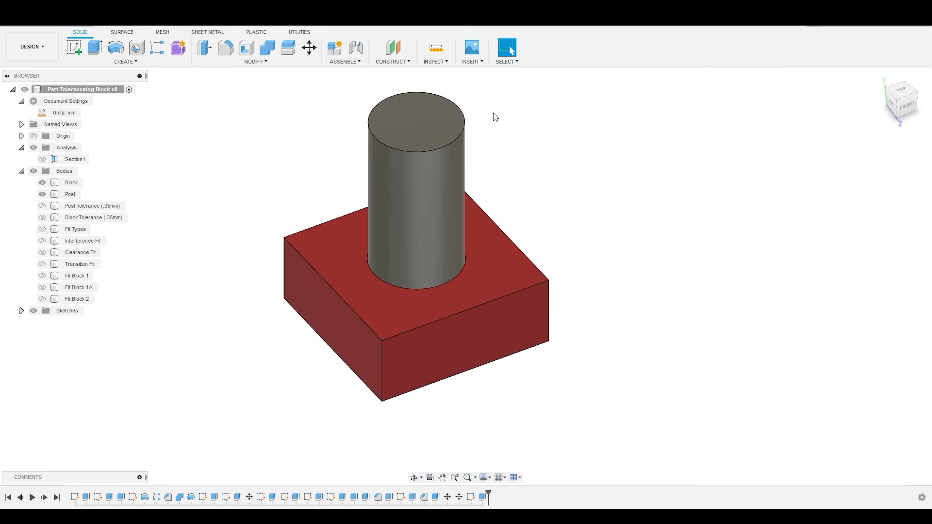
scroll(332, 140, "up", 1)
left_click(42, 206)
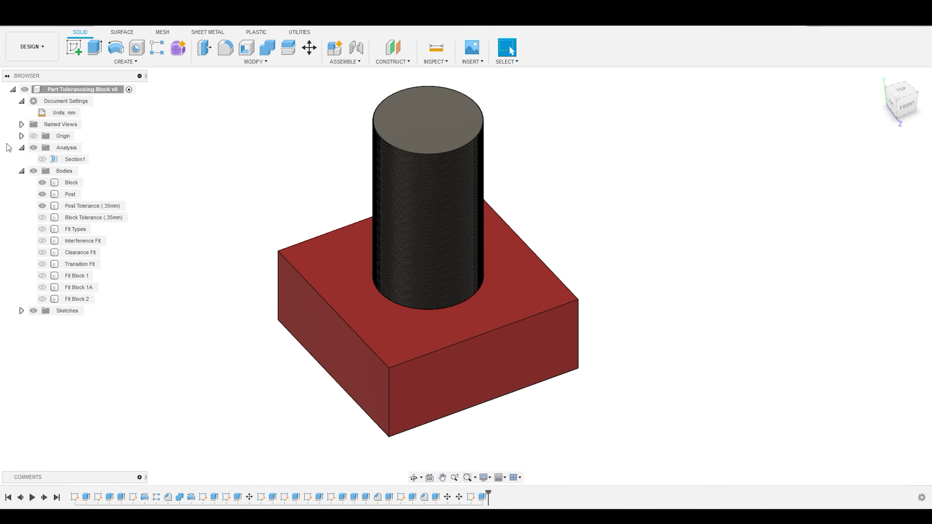
left_click(390, 148)
middle_click_drag(225, 220, 216, 200, "shift")
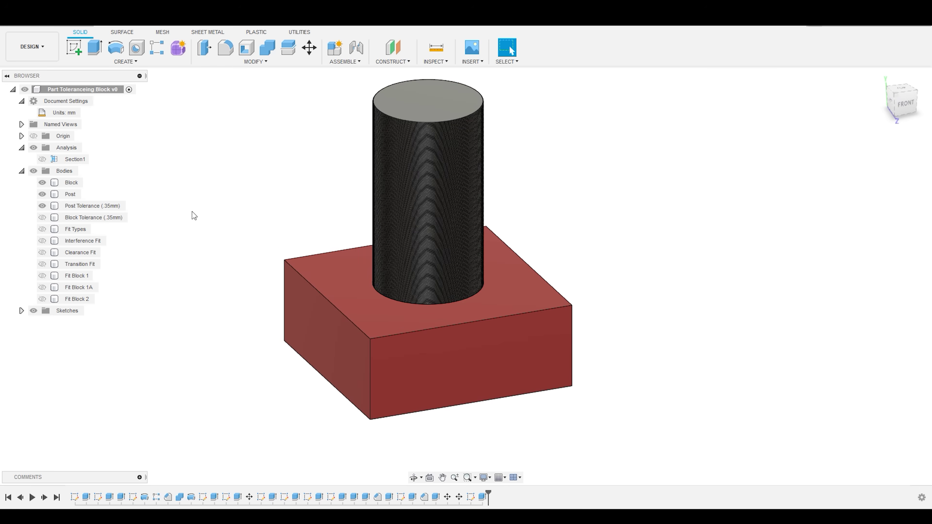
Hide Post Tolerance, Post and Block, and show the Fit Types plate
left_click(42, 206)
left_click(42, 194)
left_click(42, 183)
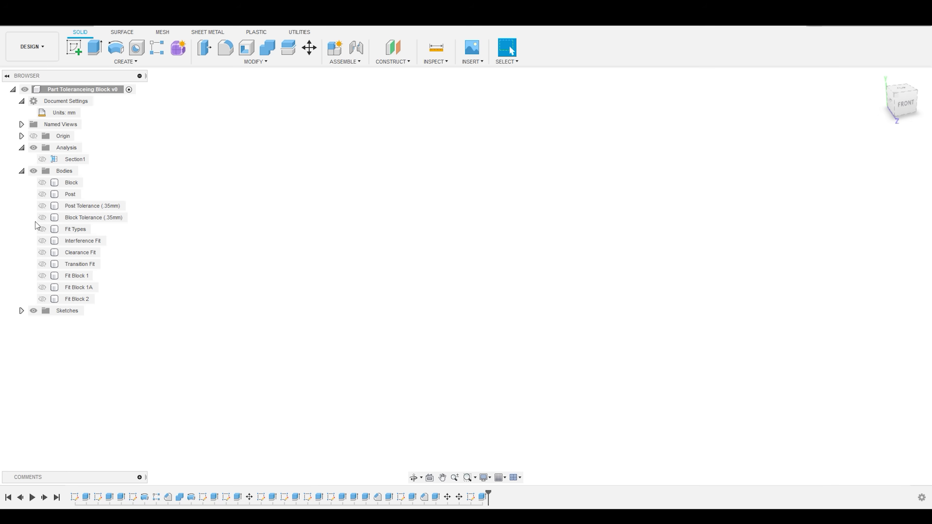
left_click(42, 229)
scroll(498, 178, "down", 3)
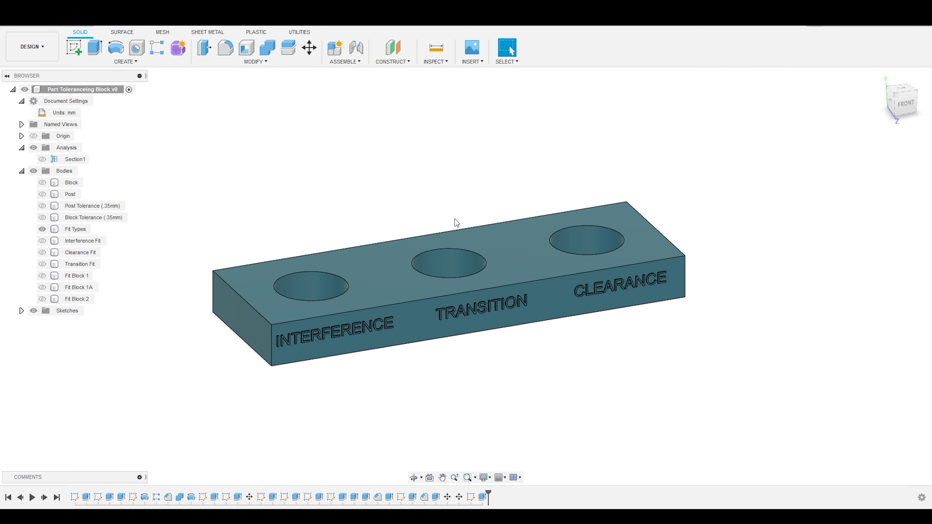
Show each of the Interference, Clearance and Transition Fit posts in turn
left_click(43, 241)
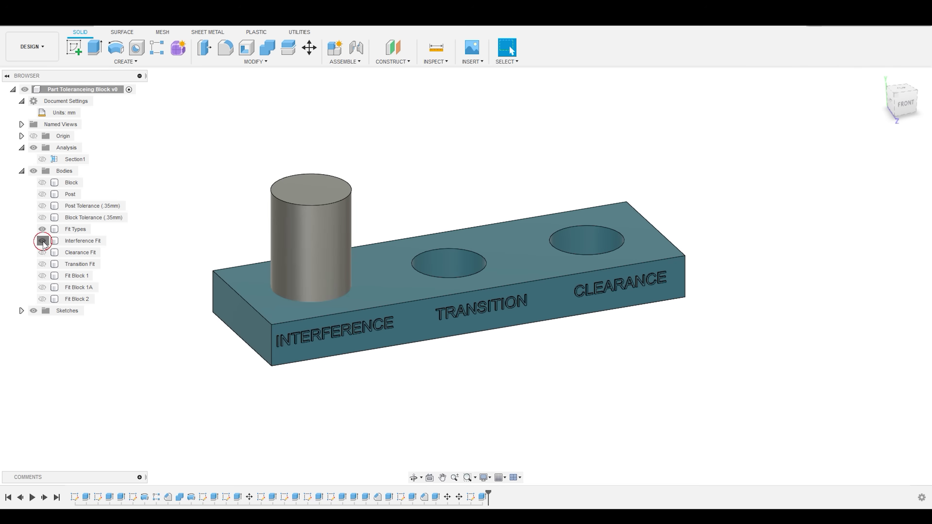
left_click(42, 240)
left_click(43, 253)
left_click(42, 253)
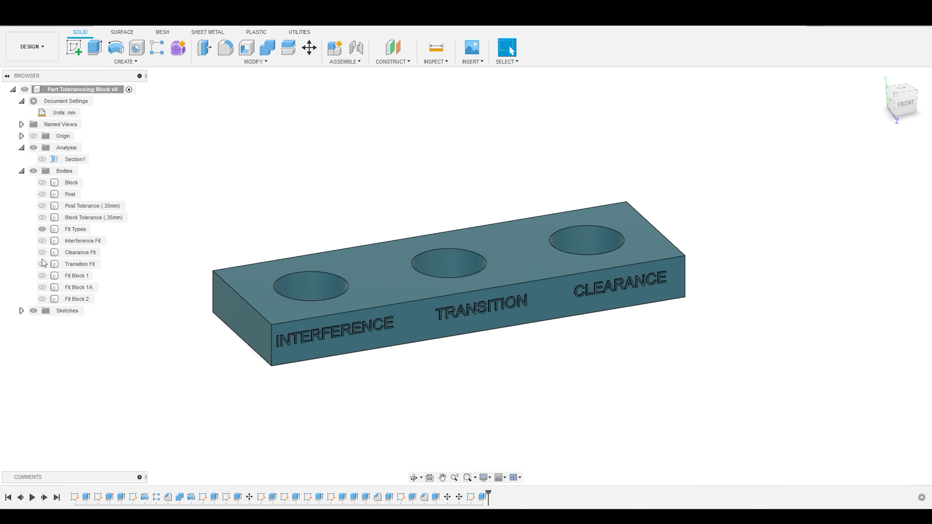
left_click(42, 264)
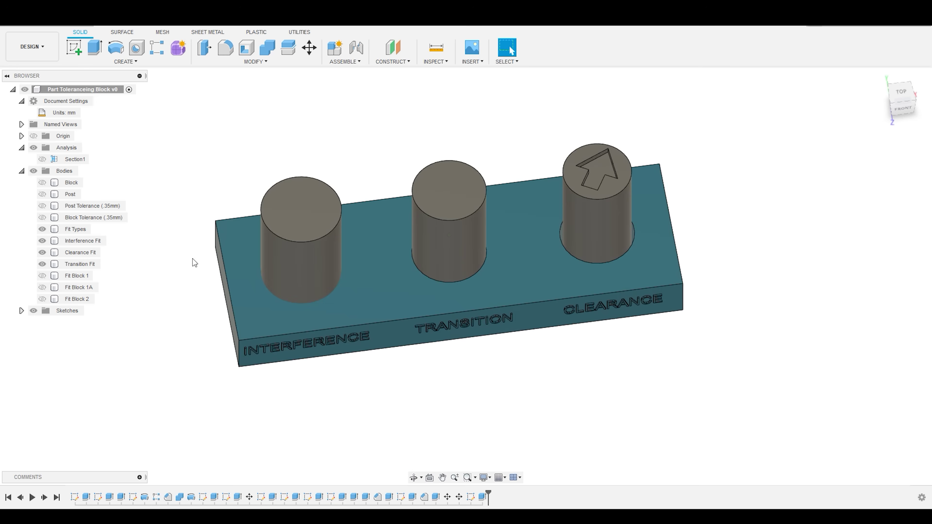
scroll(548, 245, "up", 5)
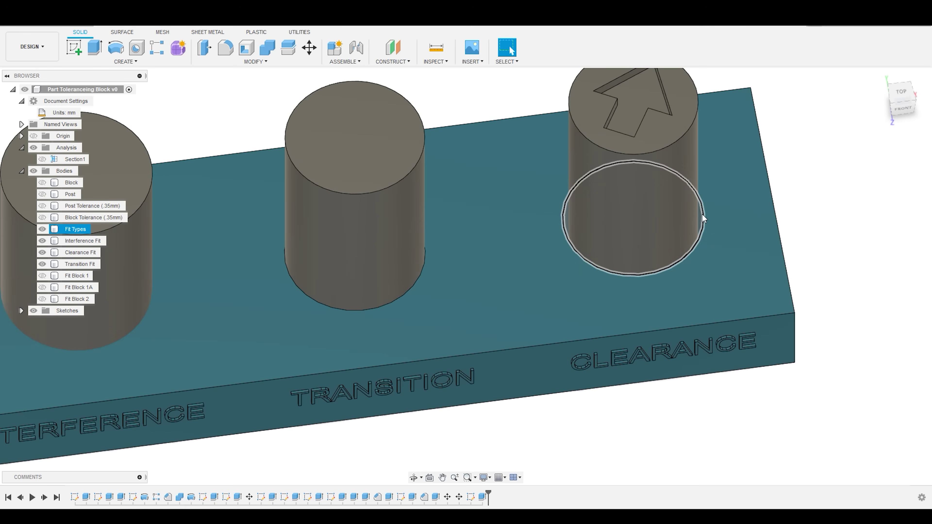
Inspect the clearance and interference posts, then hide the Transition and Clearance Fit posts
left_click(697, 227)
left_click(699, 220)
scroll(703, 216, "down", 5)
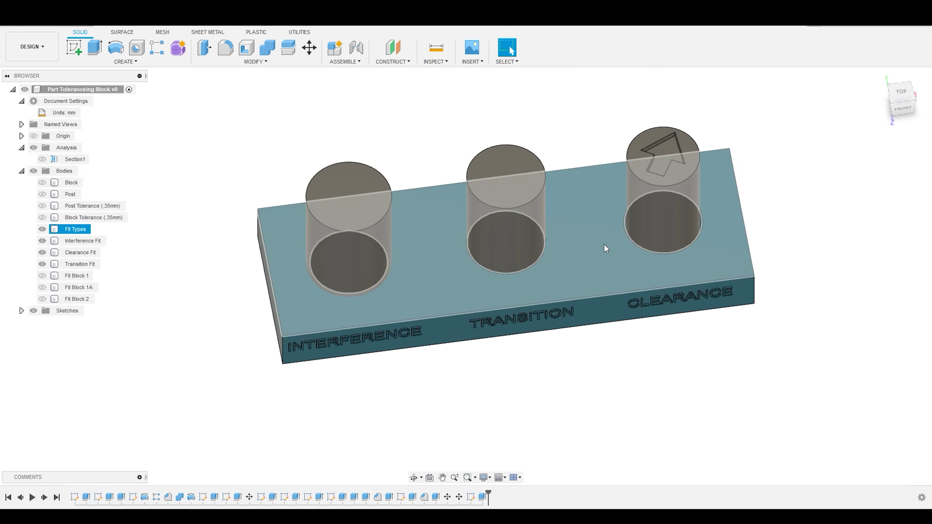
left_click(377, 270)
key("Escape")
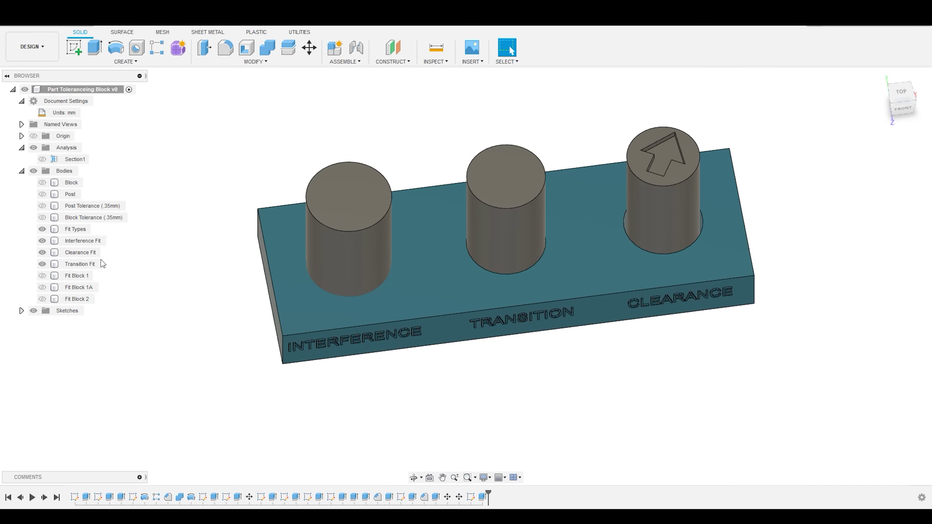
left_click(42, 264)
left_click(42, 252)
Hide the Interference Fit post and the Fit Types plate
left_click(42, 241)
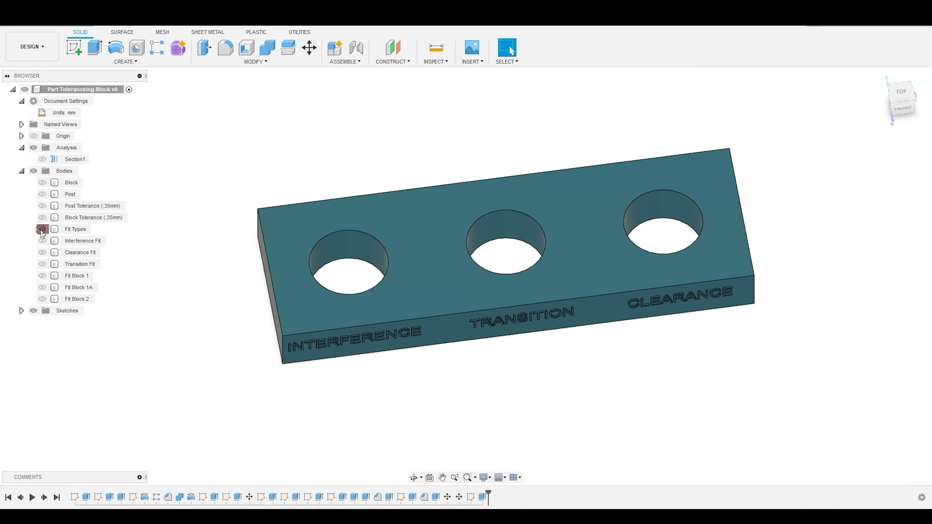
left_click(42, 229)
middle_click_drag(360, 242, 341, 248, "shift")
Show the five-post Fit Block 1 plate with the red Fit Block 1A sleeve
left_click(42, 275)
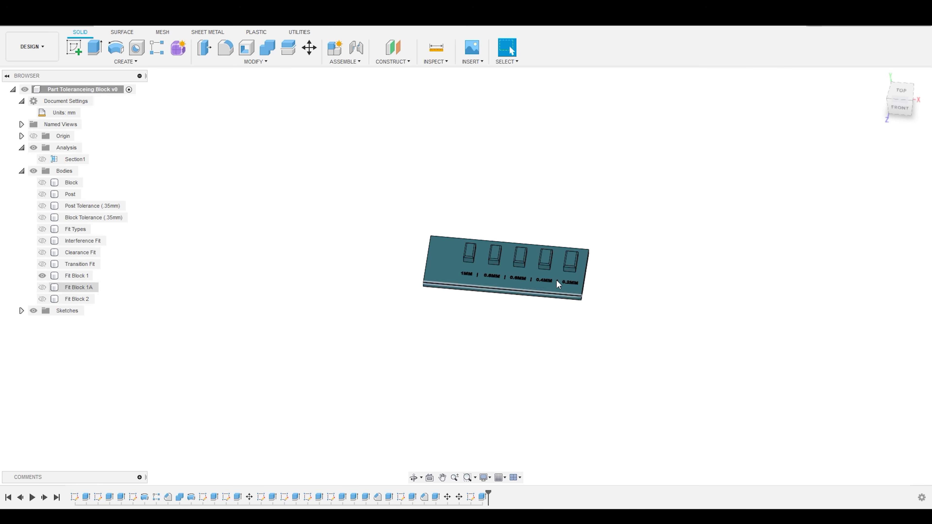
left_click(519, 277)
scroll(474, 304, "up", 5)
mouse_move(463, 311)
middle_mouse_down()
mouse_move(485, 319)
mouse_move(476, 324)
middle_mouse_up()
left_click(115, 294)
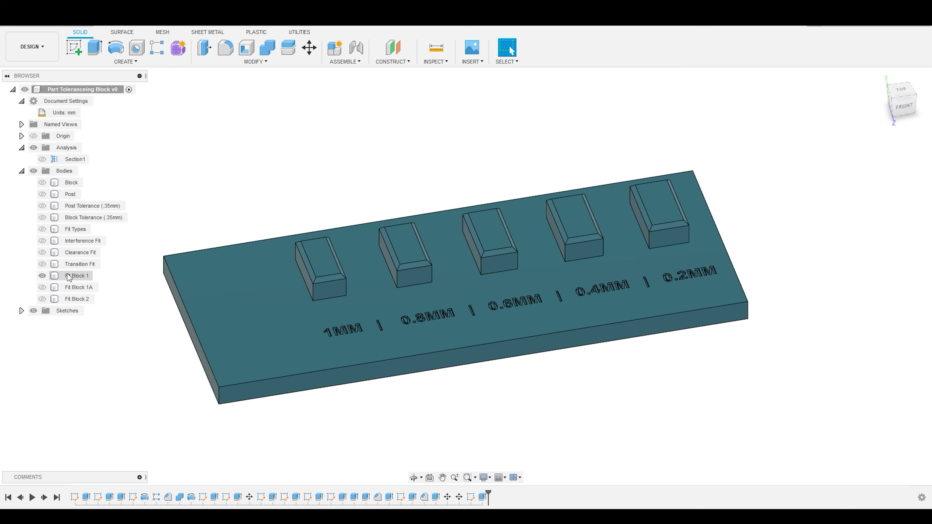
left_click(43, 287)
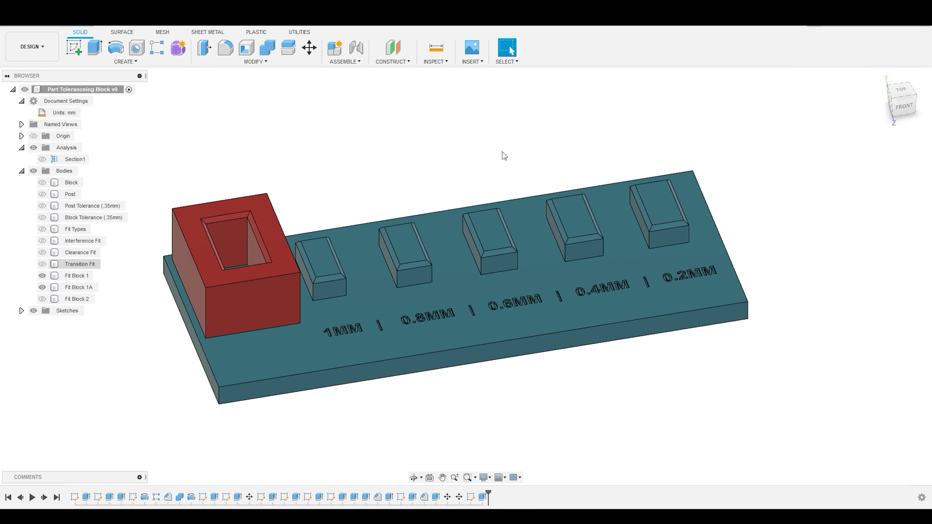
Swap Fit Block 1 for Fit Block 2, keeping the red Fit Block 1A sleeve visible
left_click(42, 287)
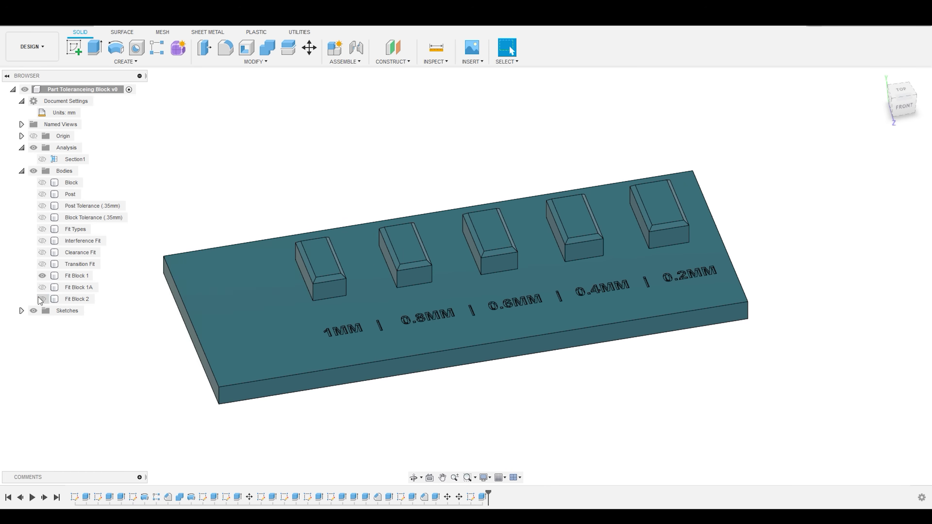
left_click(42, 299)
left_click(42, 276)
left_click(43, 287)
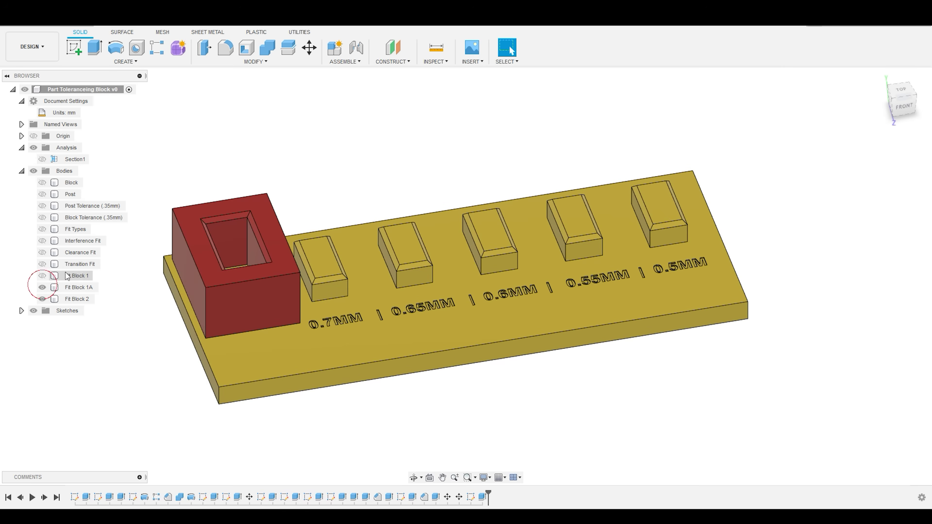
left_click(521, 241)
left_click(655, 414)
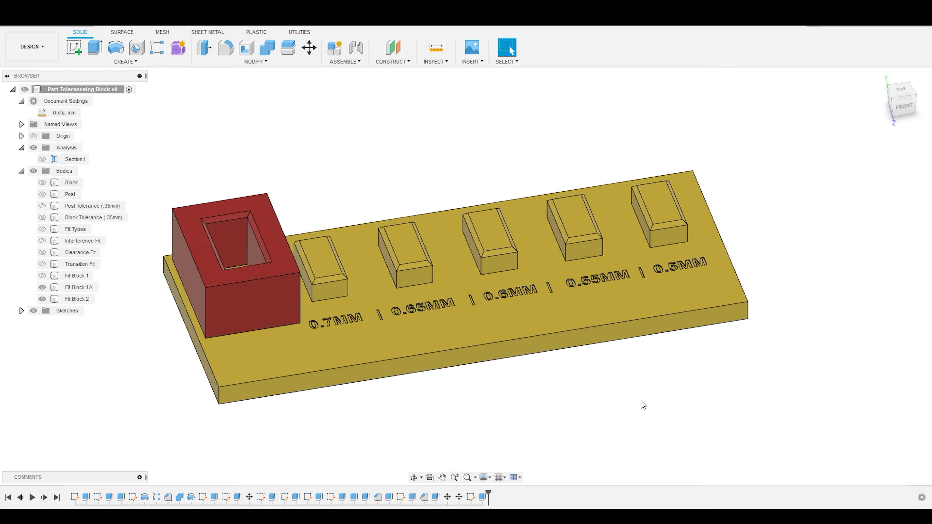
Orbit Fit Block 2 round to a straight front view of its pegs
middle_click_drag(643, 404, 744, 312, "shift")
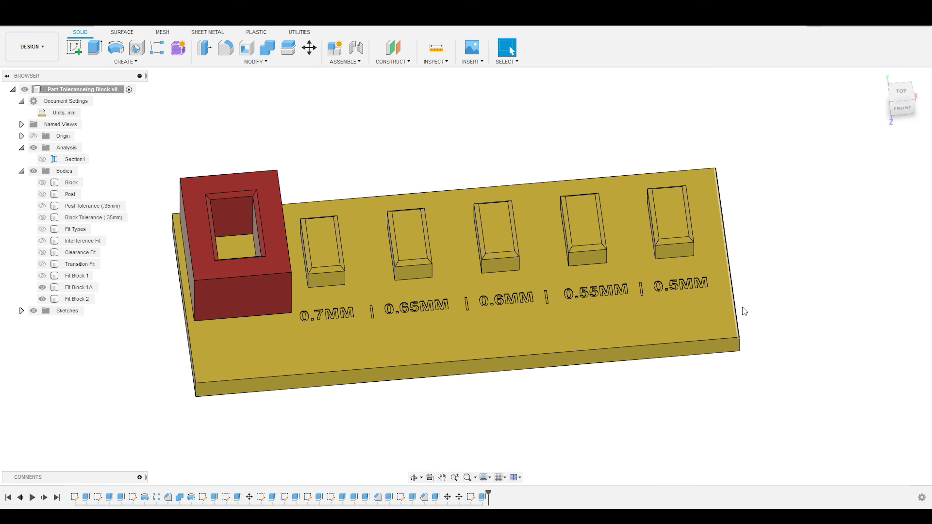
scroll(741, 133, "down", 4)
scroll(705, 129, "up", 4)
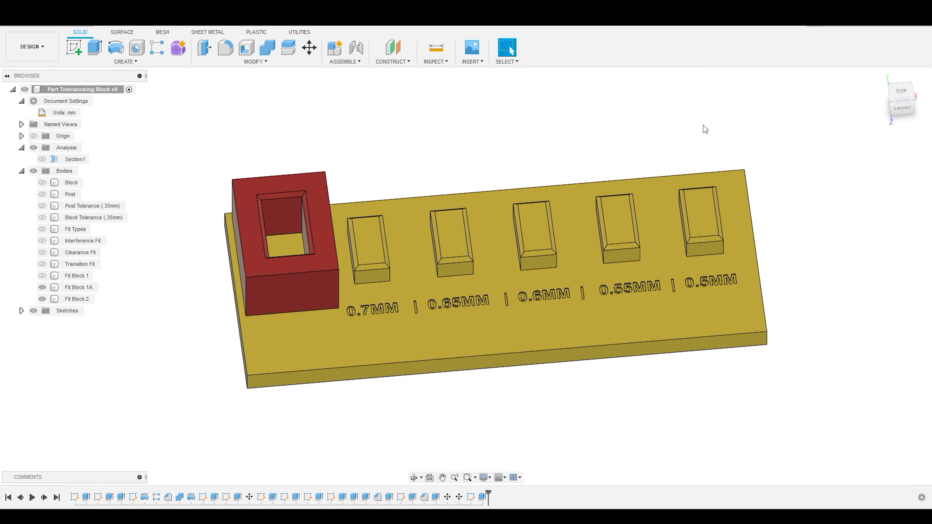
middle_click_drag(705, 129, 685, 144, "shift")
scroll(682, 150, "up", 3)
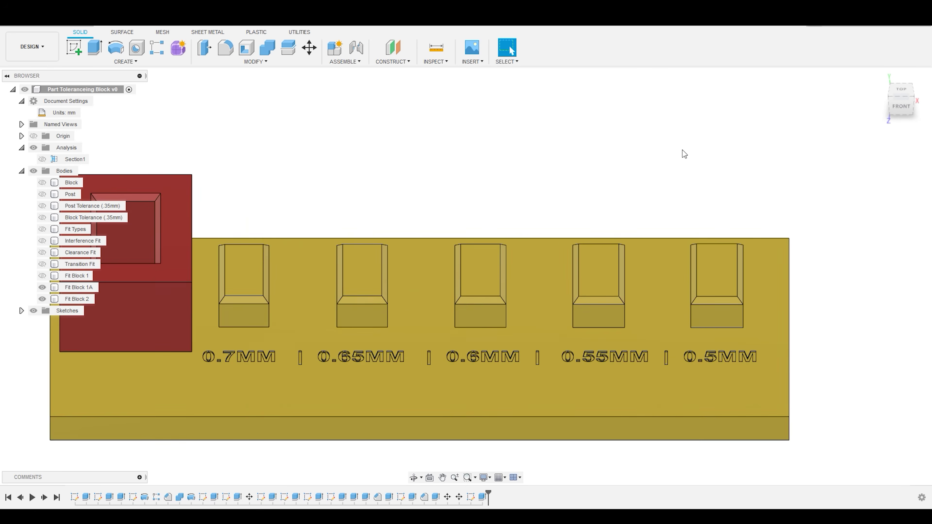
scroll(683, 179, "down", 4)
scroll(536, 189, "up", 3)
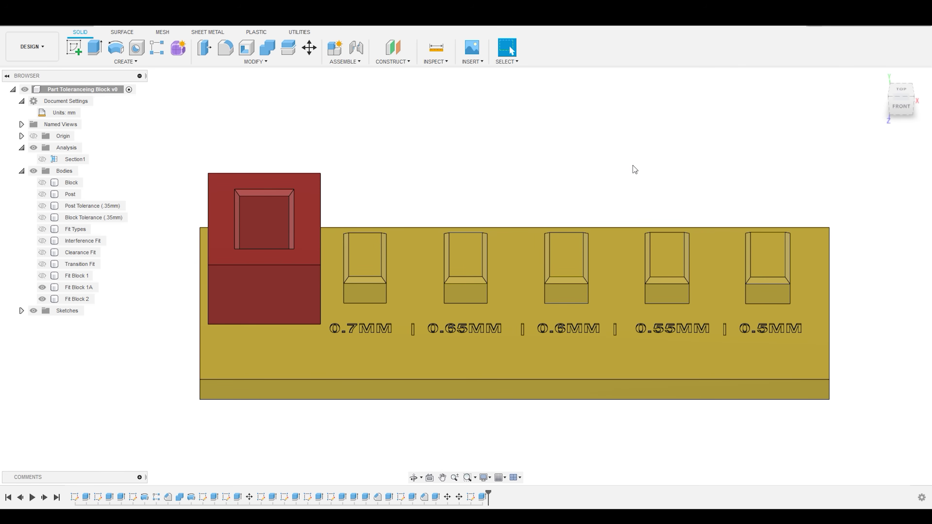
middle_click_drag(632, 166, 632, 180, "shift")
key("Escape")
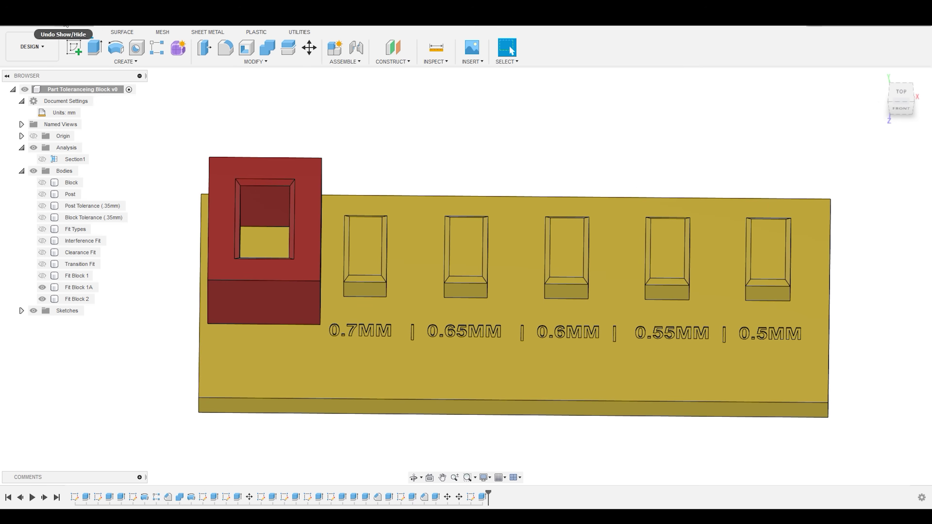